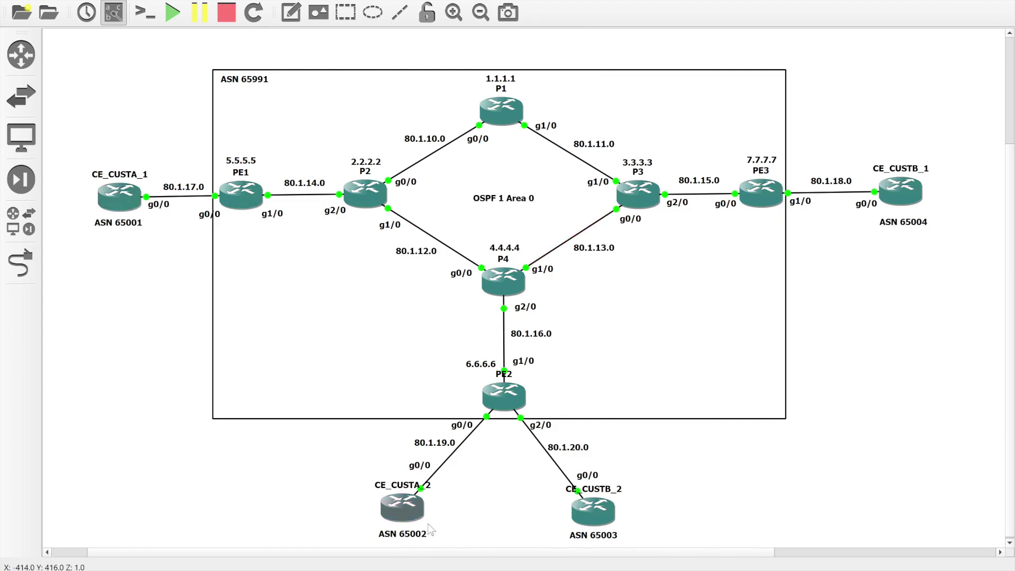
Step: Bring the router console window forward and switch to PE1's console
click(497, 553)
click(651, 26)
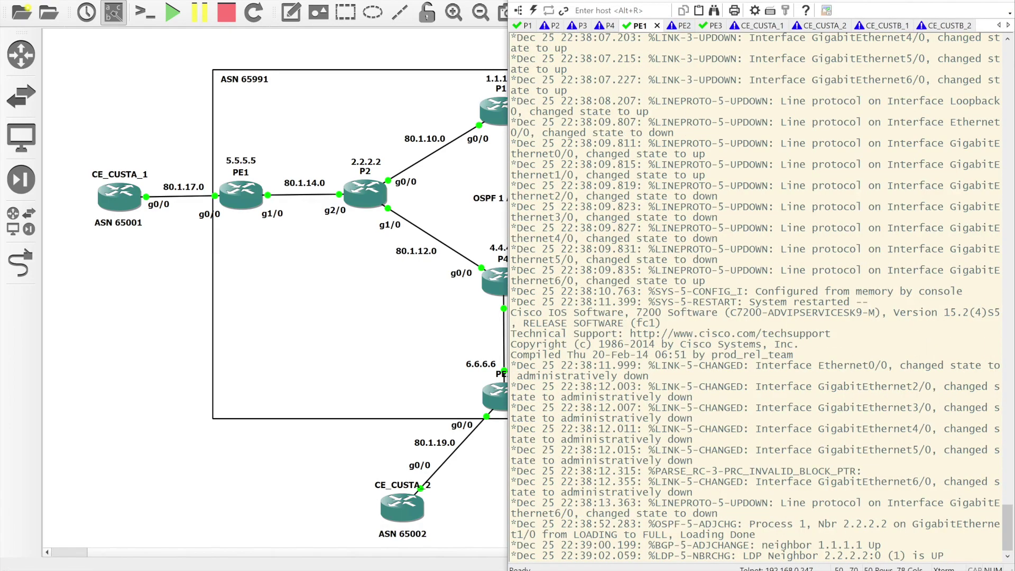
Step: On PE1, enter global configuration and start EIGRP process 1
key(Return)
key(Return)
key(Return)
key(Return)
key(Return)
key(Return)
key(Return)
text(conf t)
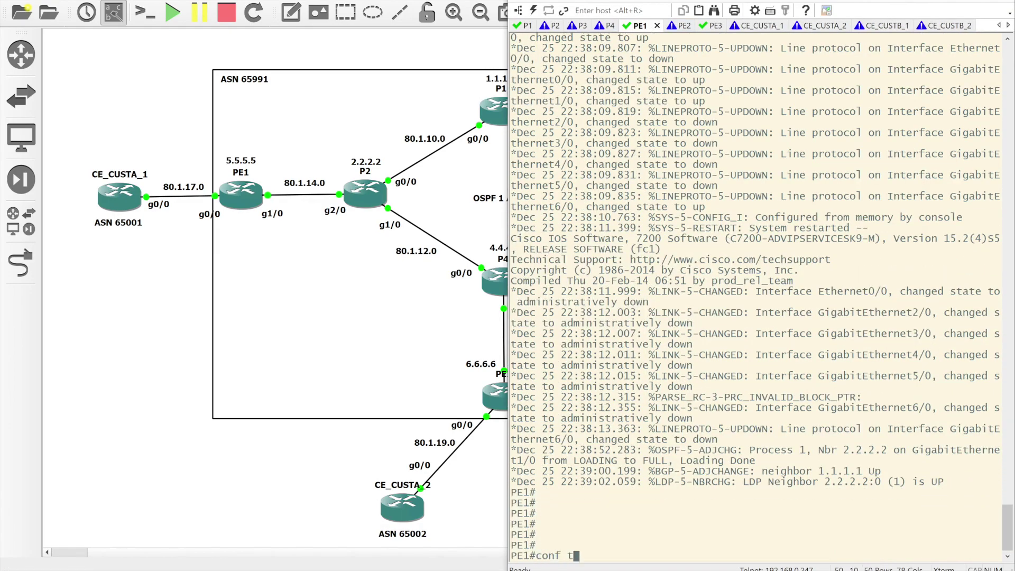
key(Return)
key(Return)
key(Return)
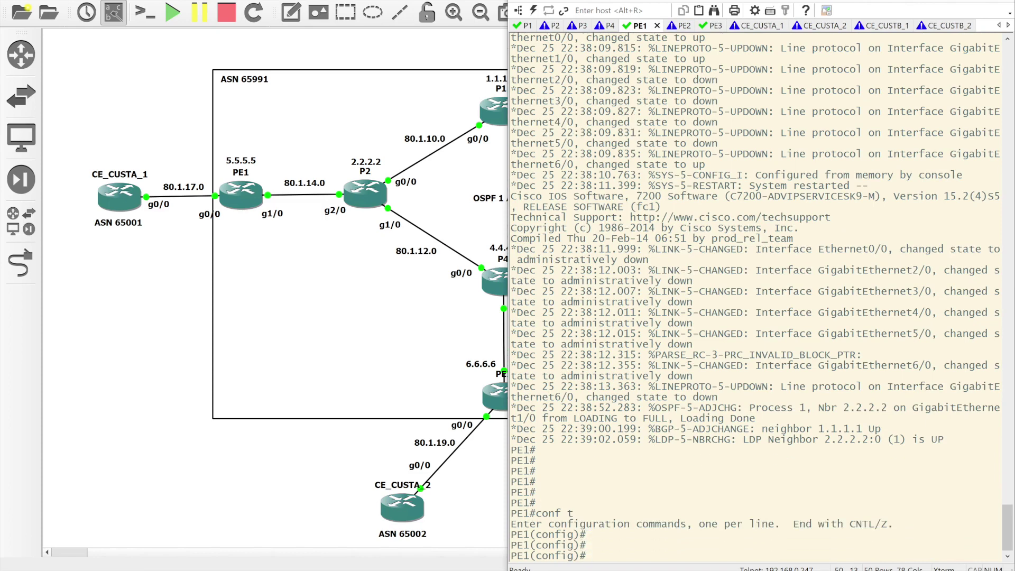
text(router ei)
key(Tab)
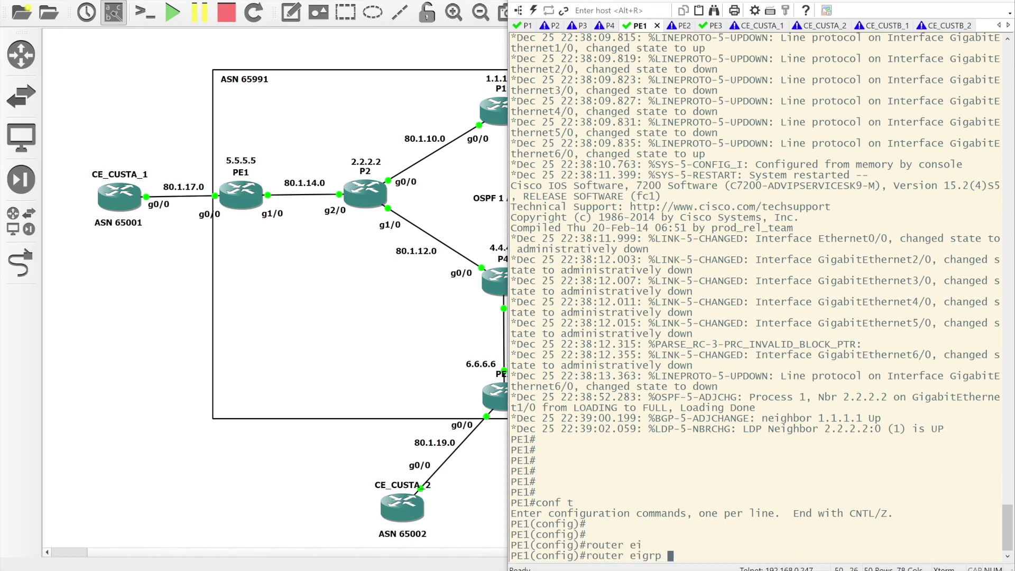
text(1)
key(Return)
key(Return)
key(Return)
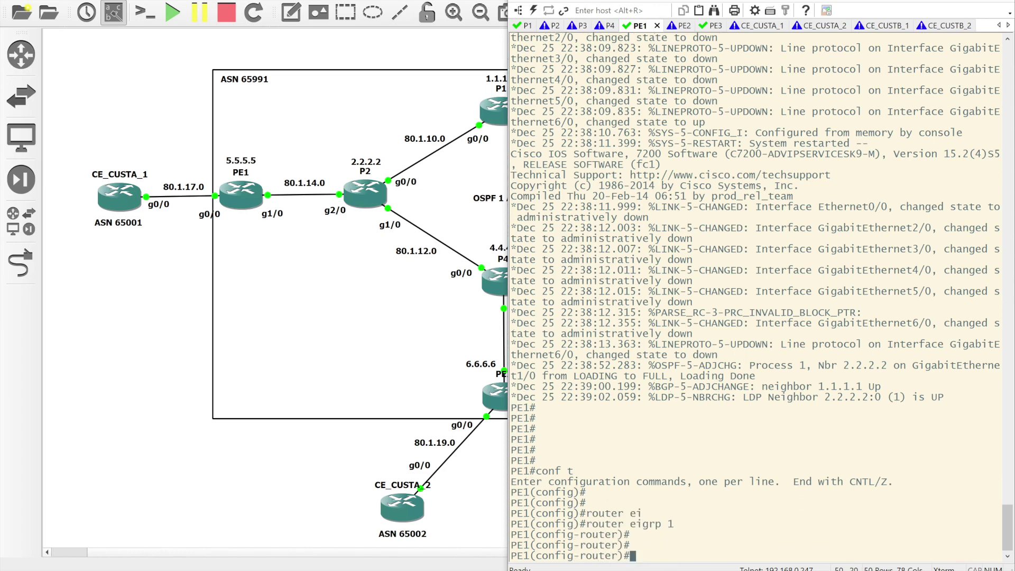
Step: List the available EIGRP router commands with ?, then begin an address-family command
text(?)
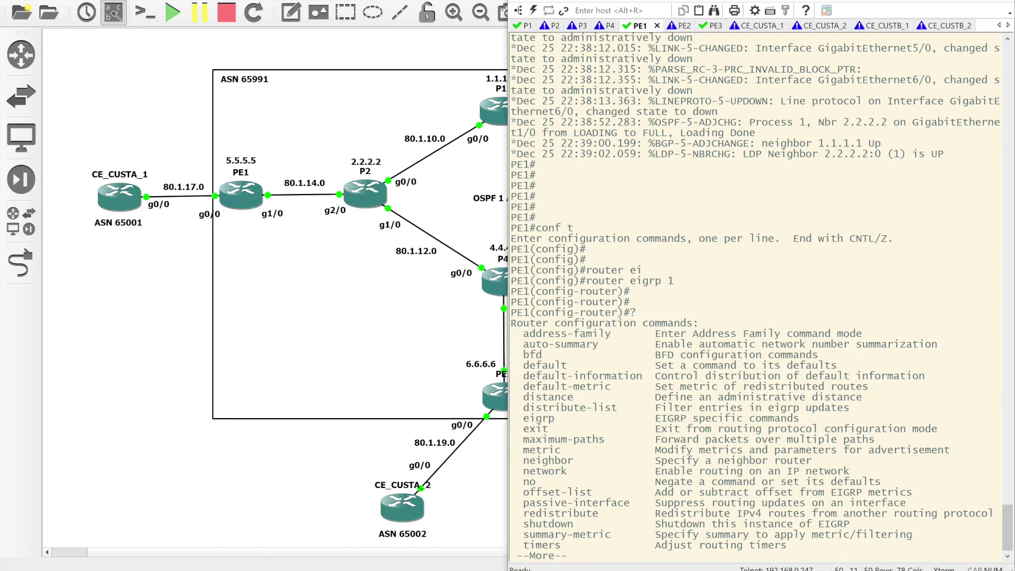
key(q)
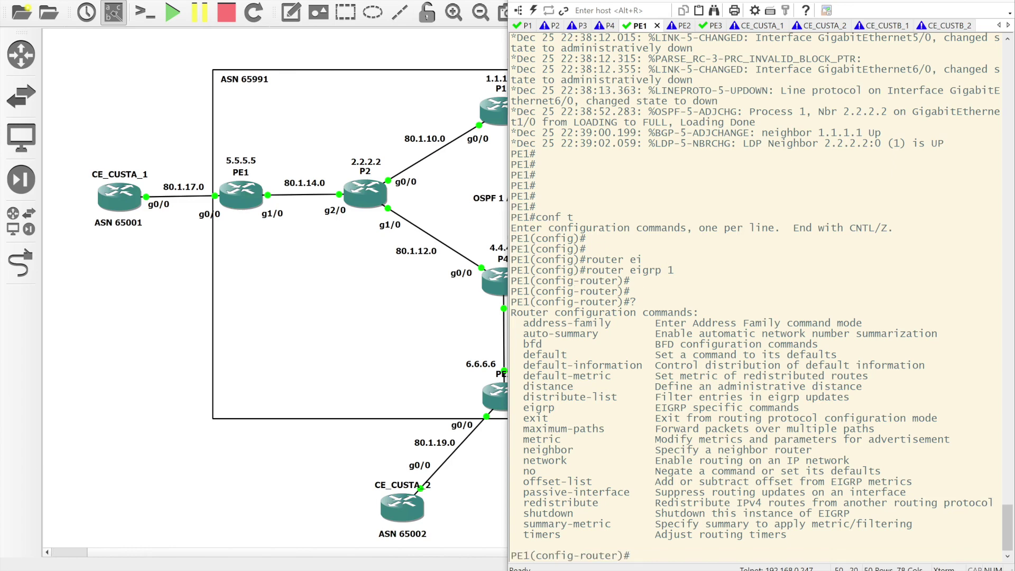
text(ad)
key(Tab)
Step: Complete 'address-family ipv4 vrf CUST-A autonomous-system 65001' on PE1, checking options with ? help
text(ip)
key(Tab)
text(?vr)
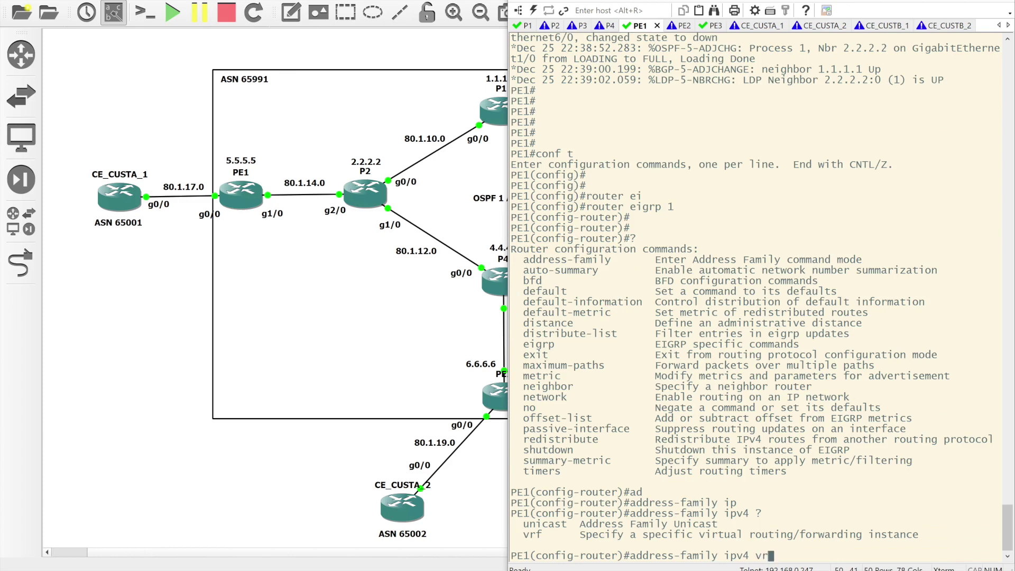
key(Tab)
text(C)
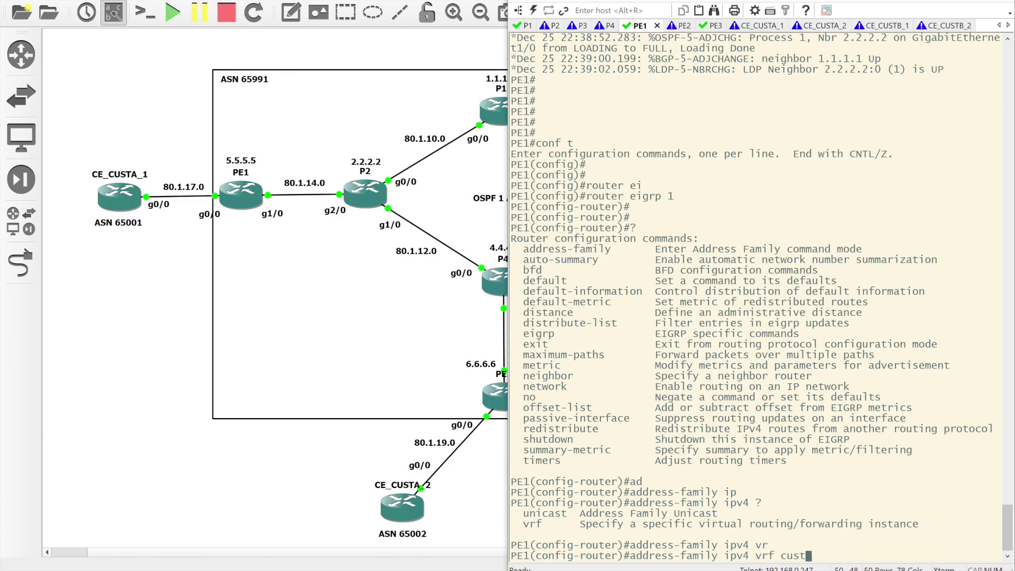
text(UST-A ? au)
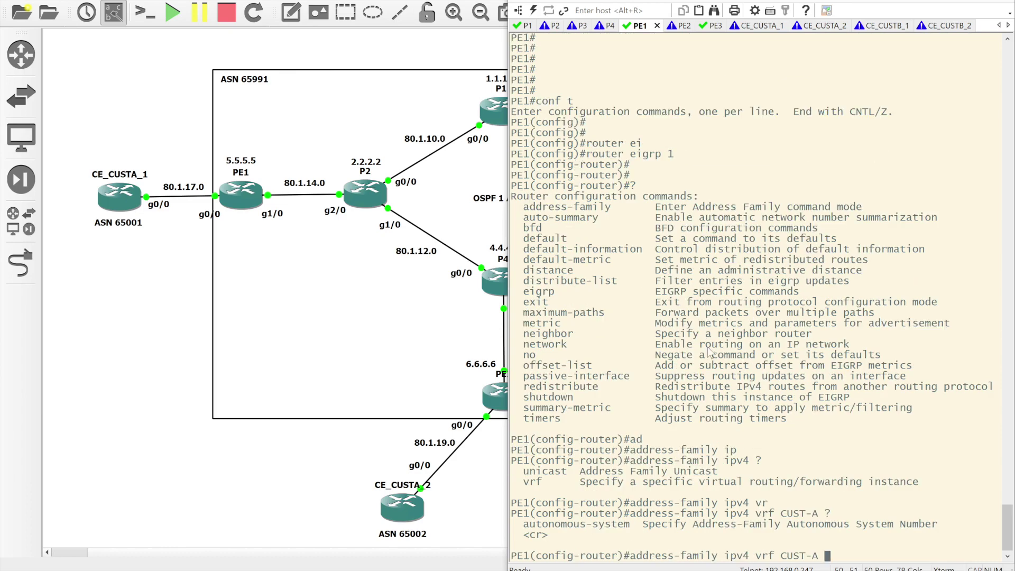
key(Tab)
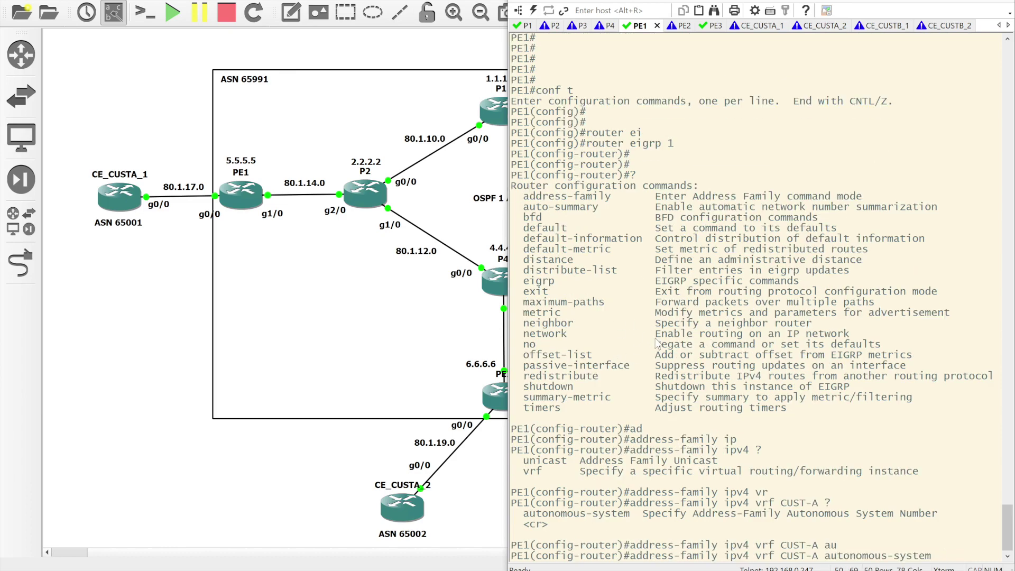
text(65001)
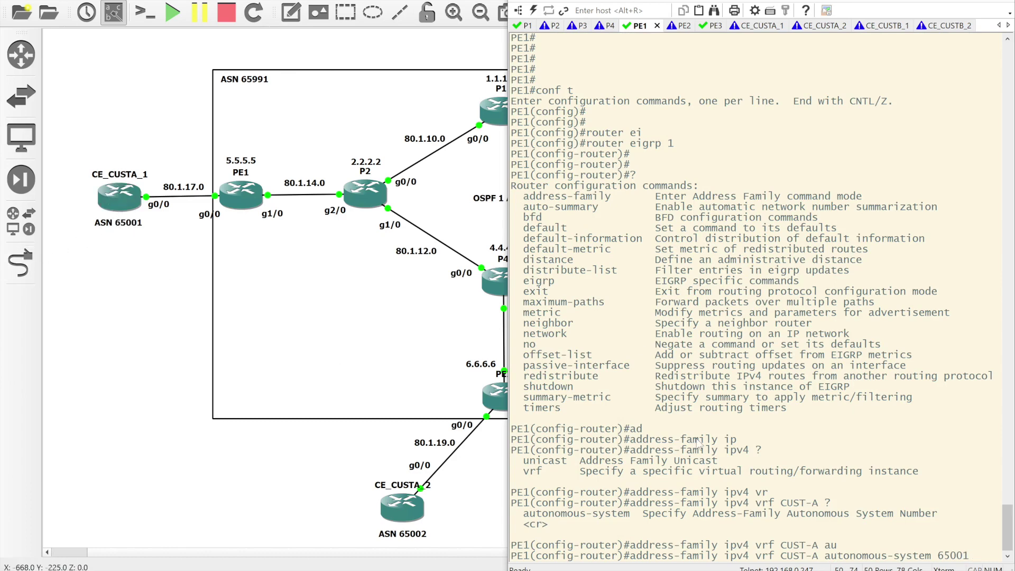
key(Return)
key(Return)
key(Return)
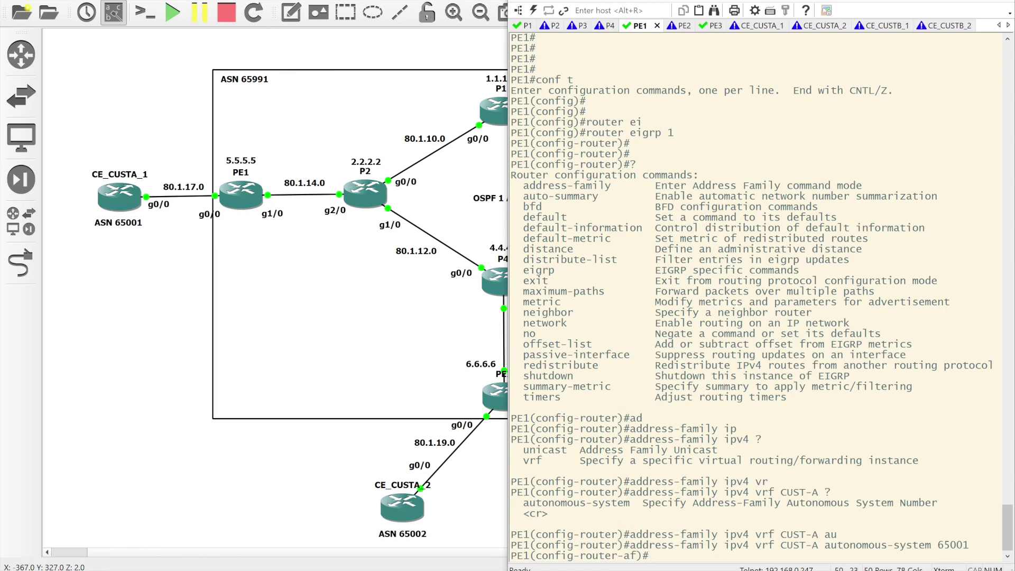
Step: Add network 80.1.17.0 0.0.0.3 to PE1's CUST-A EIGRP address family
text(net)
key(Tab)
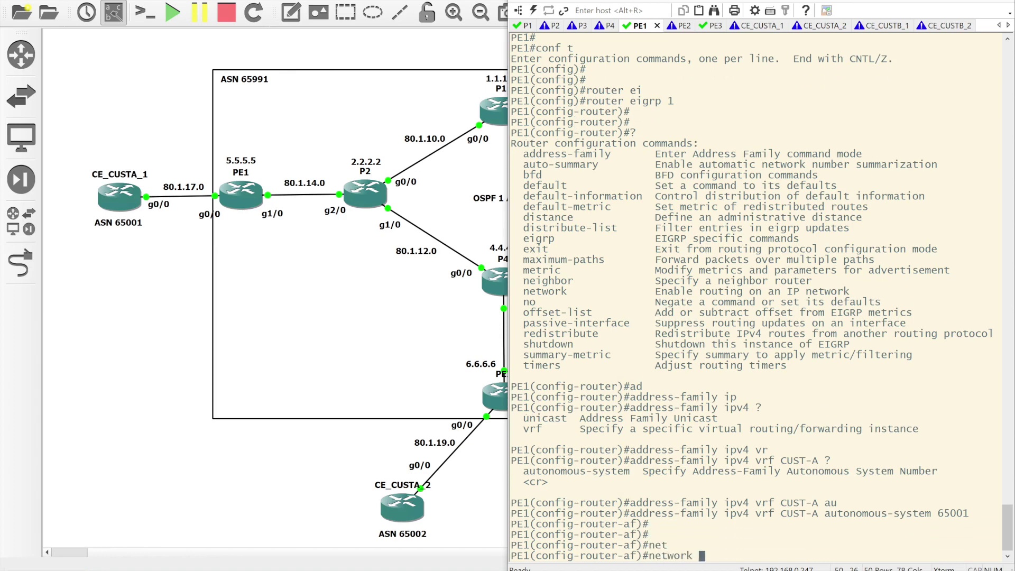
text(80.1.17.0 0.0.0.3)
key(Return)
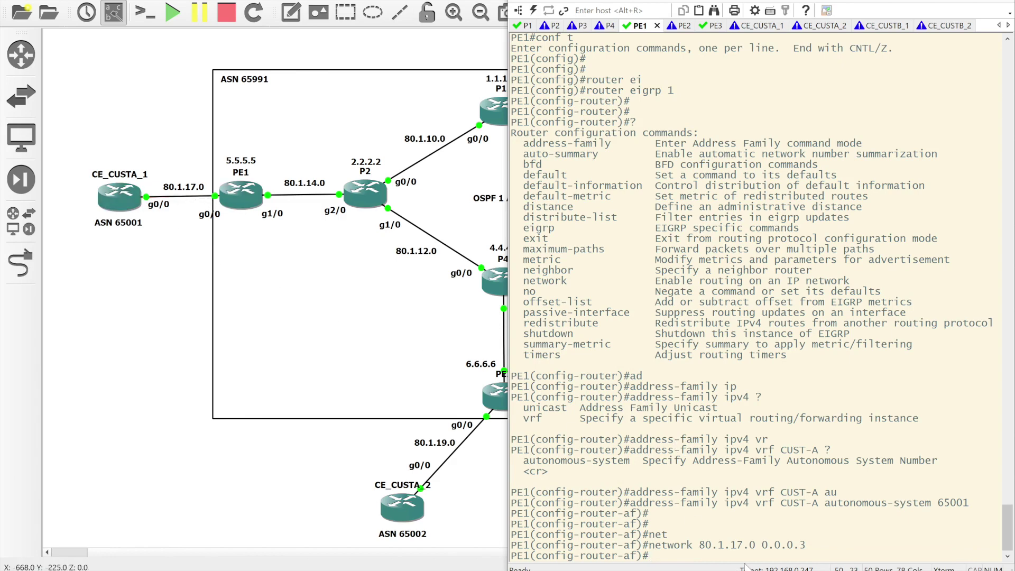
Step: Exit and re-enter the CUST-A address family, then start a redistribute command
text(exit)
key(Return)
key(Return)
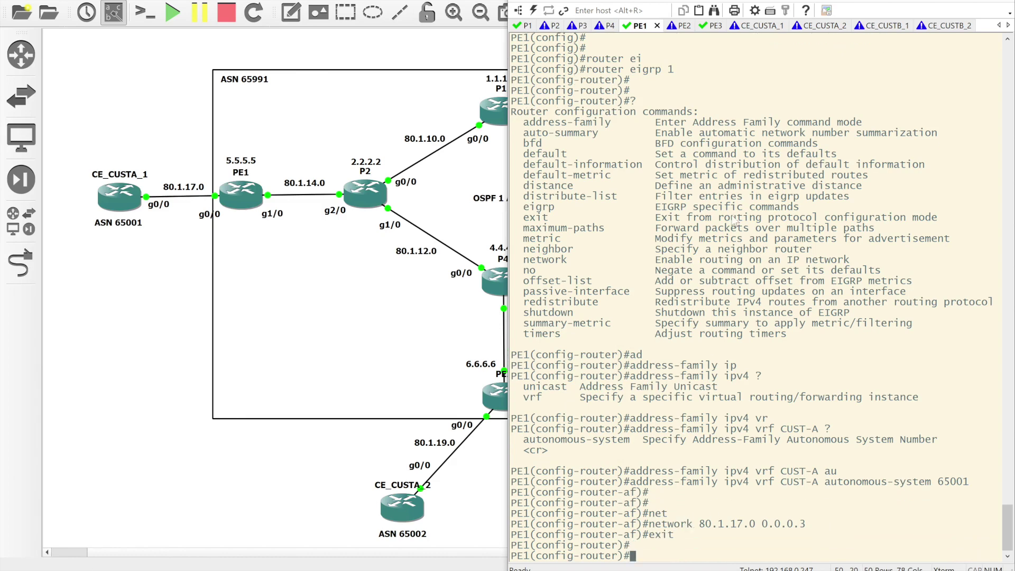
key(Up)
key(Up)
key(Up)
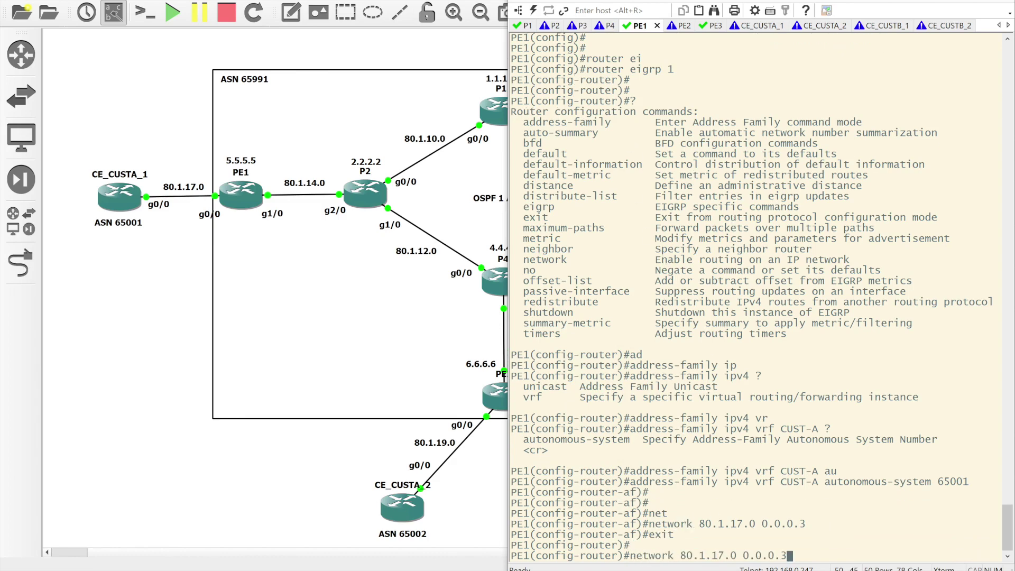
key(Return)
key(Return)
key(Return)
text(re)
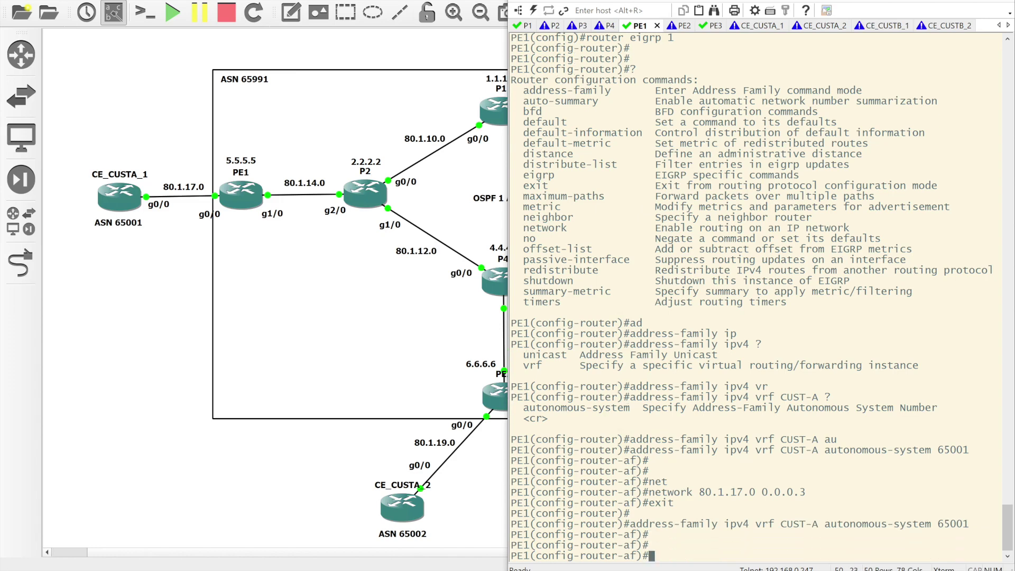
text(d)
Step: Build 'redistribute bgp 65991 metric', listing the required options with ? at each keyword
key(Tab)
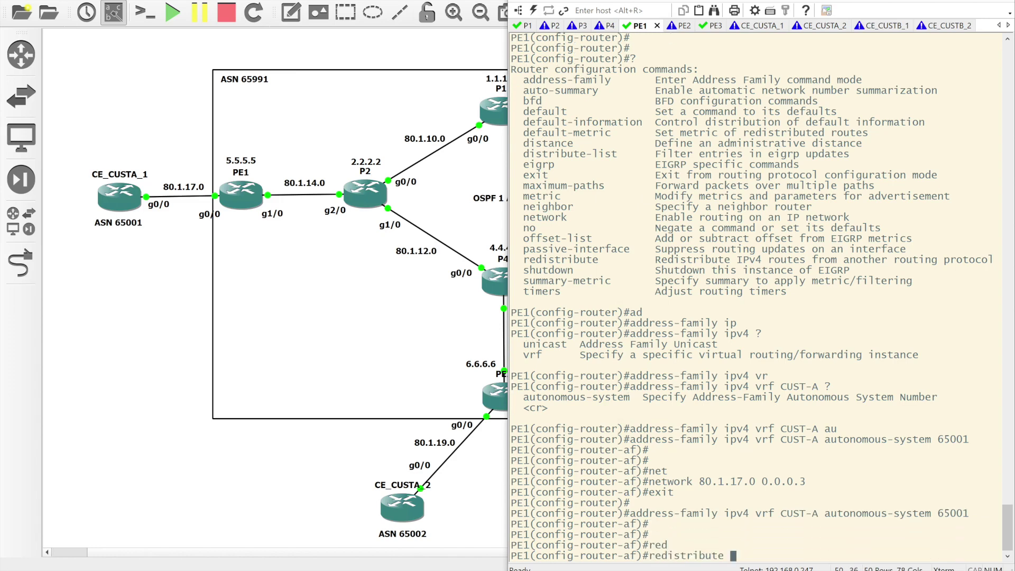
text(?bgp)
key(Tab)
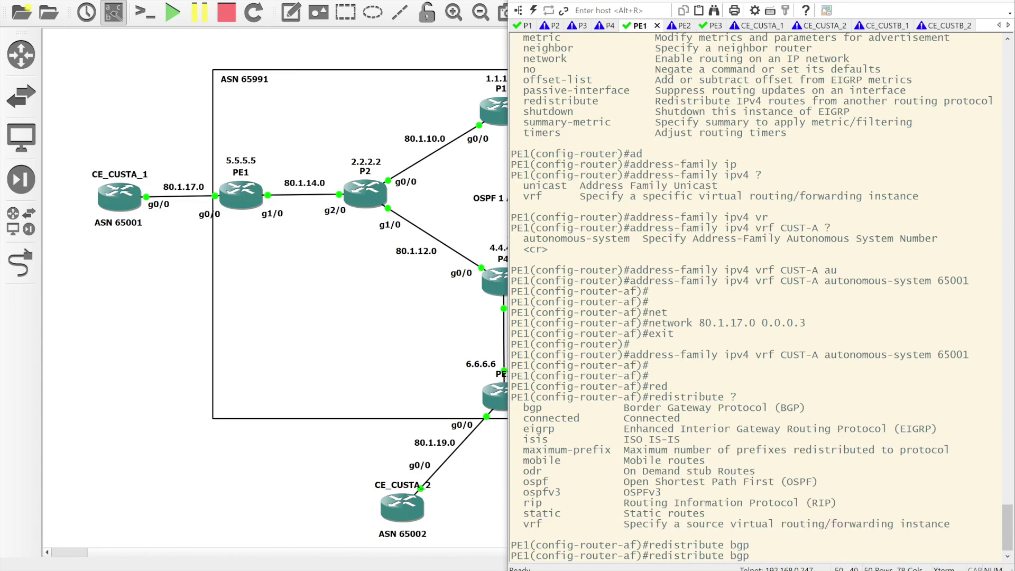
text(?)
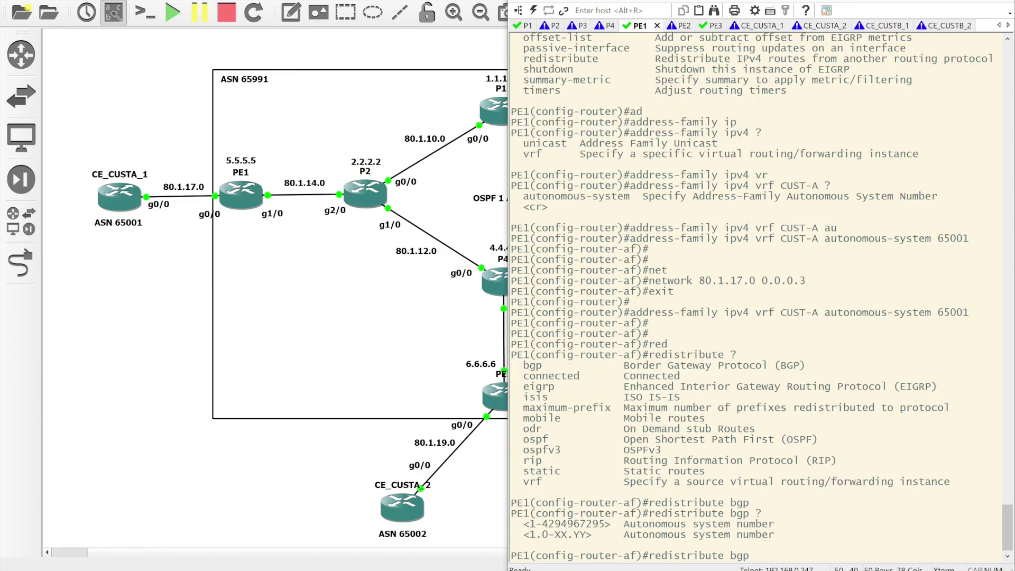
text(65991)
text(??)
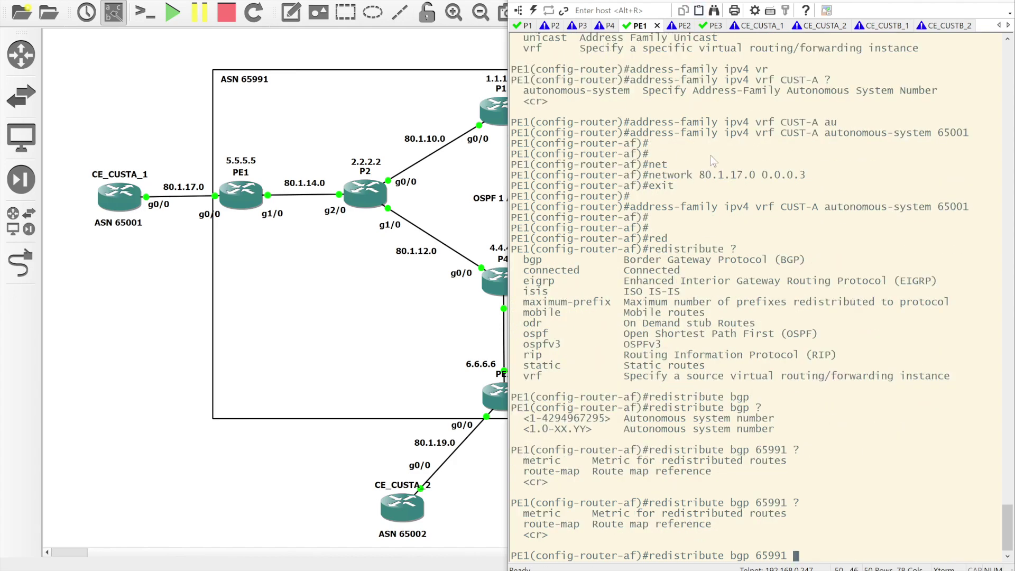
text(?)
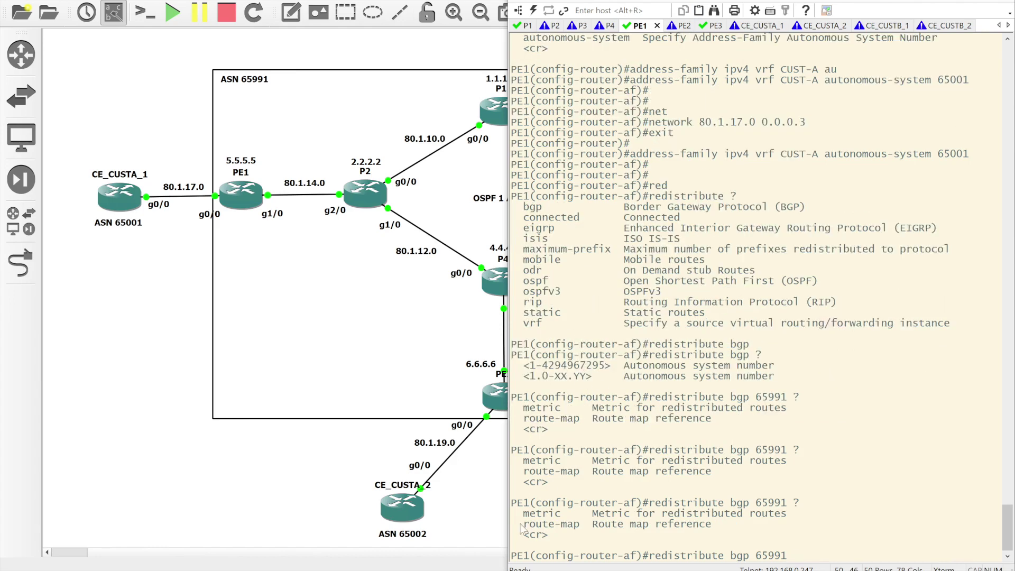
text(metric)
key(Tab)
text(?)
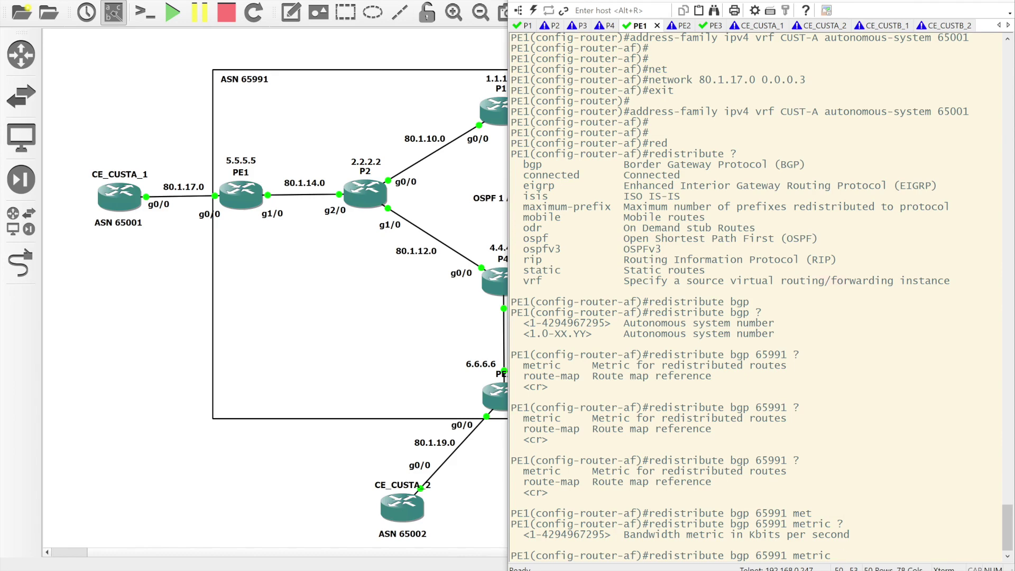
text(100 0?)
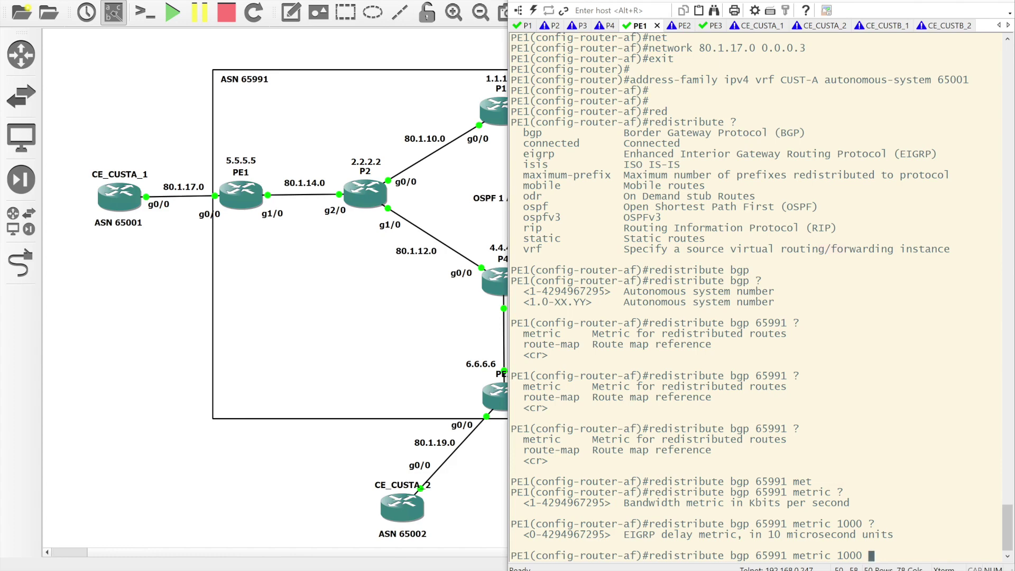
text(100 )
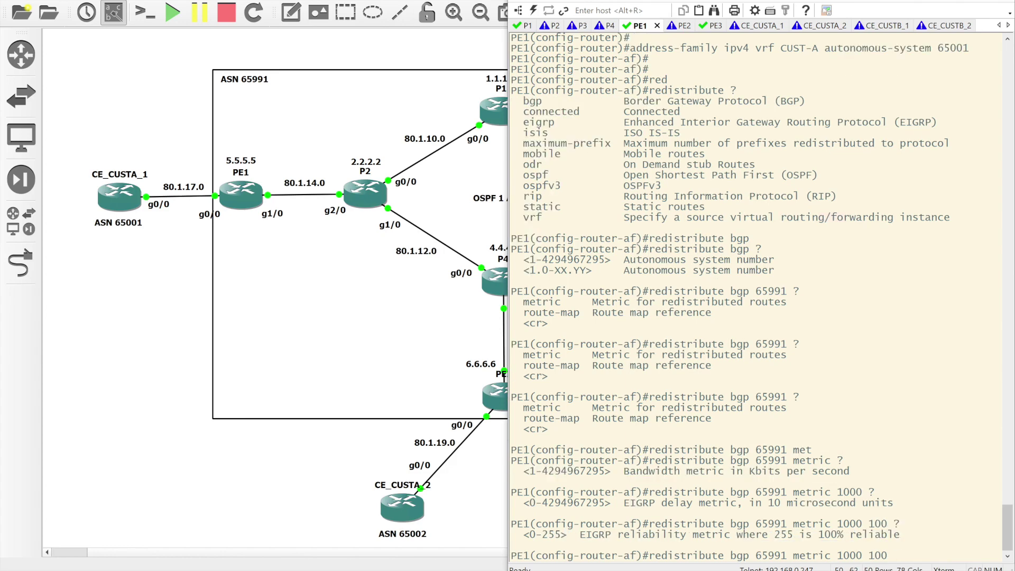
text(?255 ?)
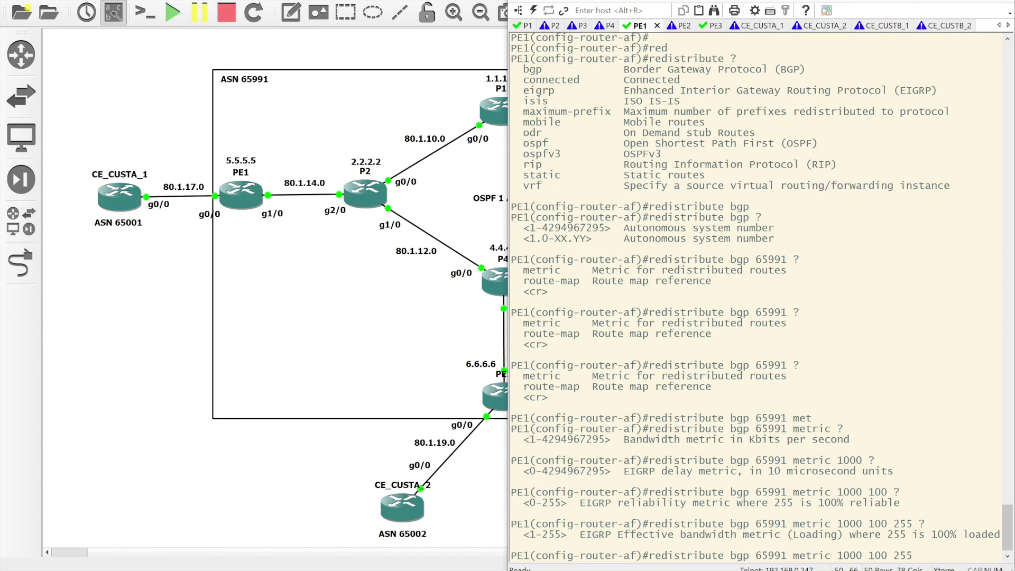
text(0 ?)
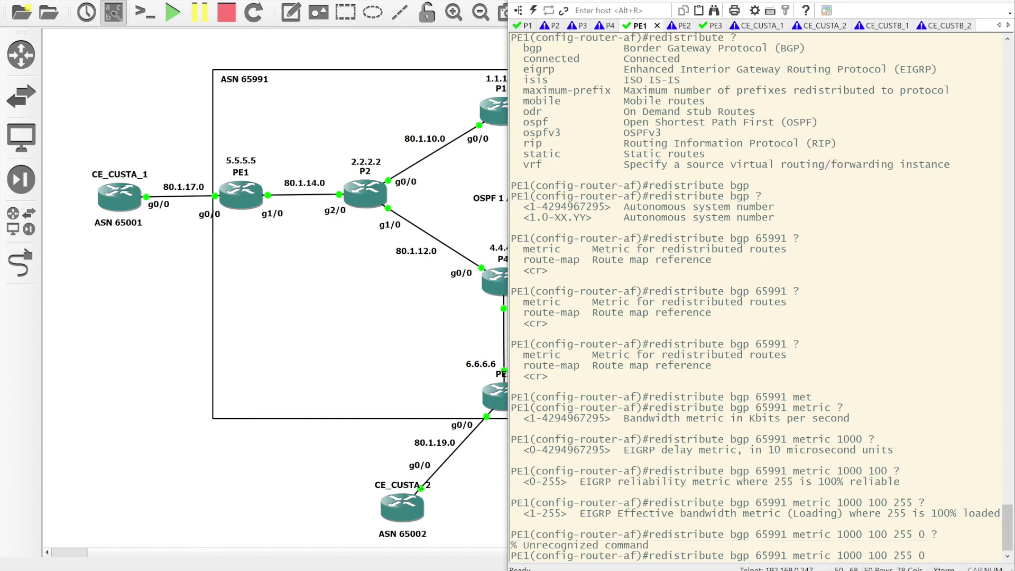
key(BackSpace)
text(1?)
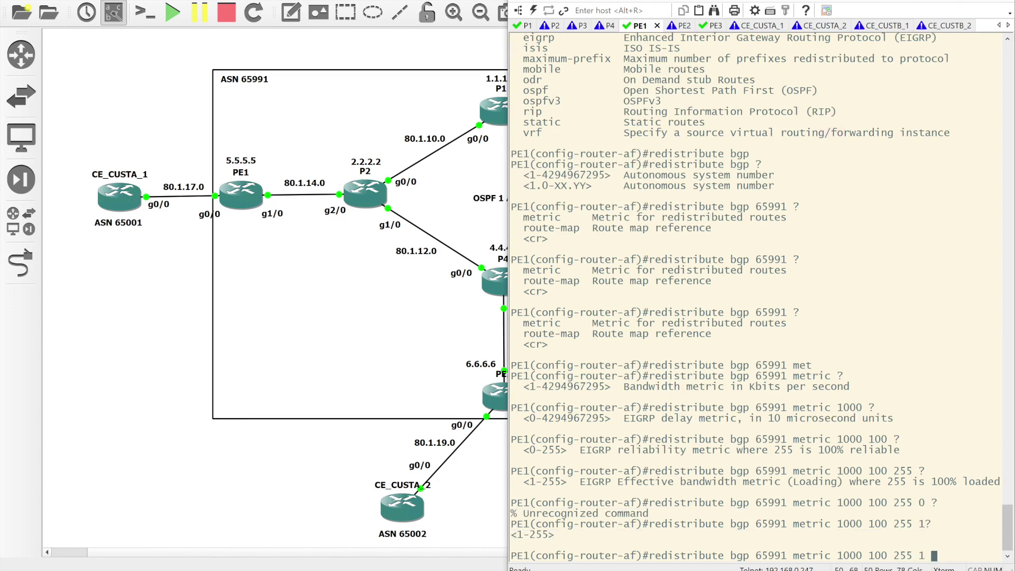
text( ?)
text(2)
text(15)
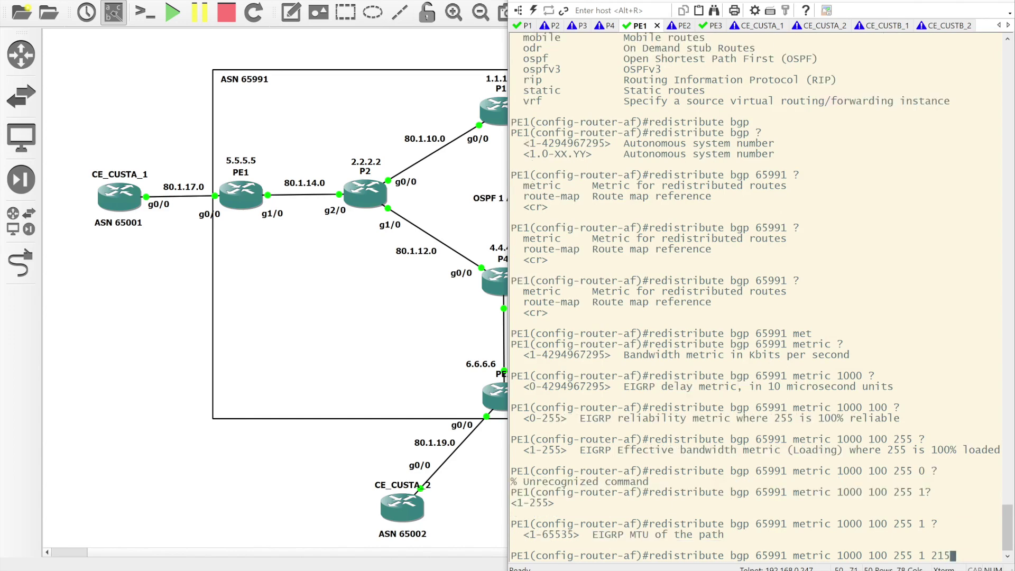
key(BackSpace)
key(BackSpace)
text(1500)
key(Return)
key(Return)
key(Return)
key(Return)
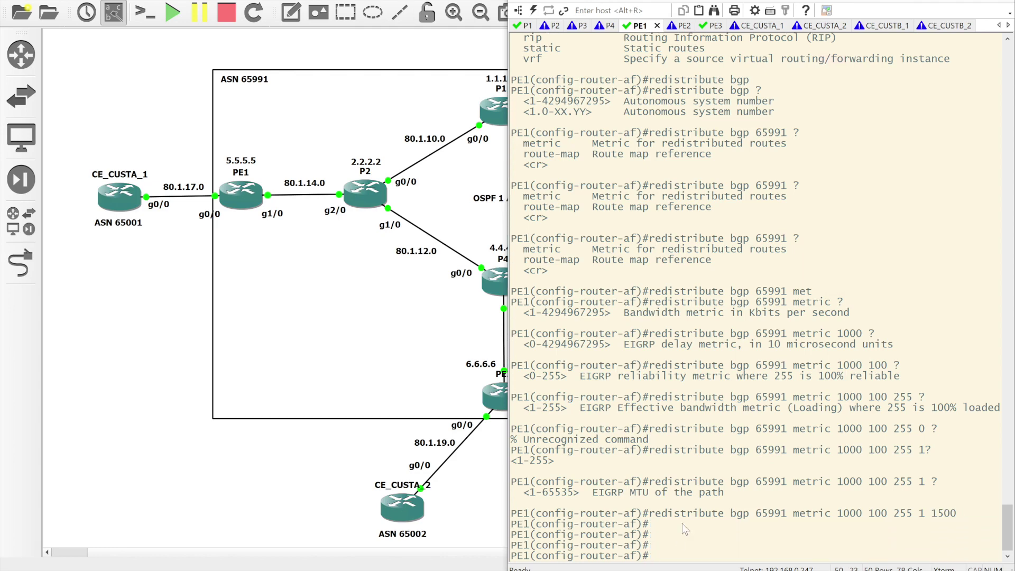
Step: Leave the EIGRP configuration and enter BGP 65991 configuration on PE1
text(exit)
key(Return)
text(er)#e)
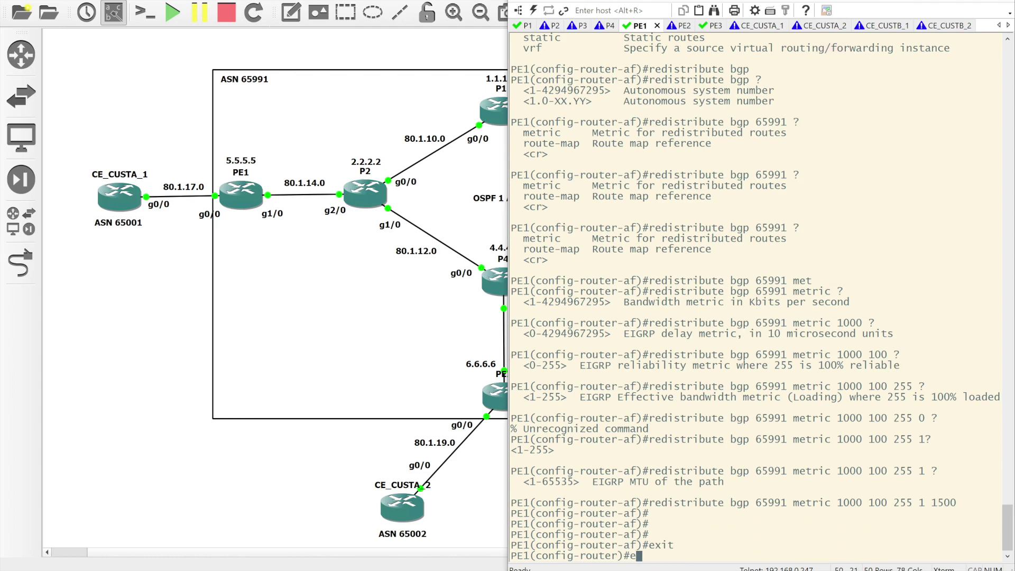
text(xit)
key(Return)
text(router )
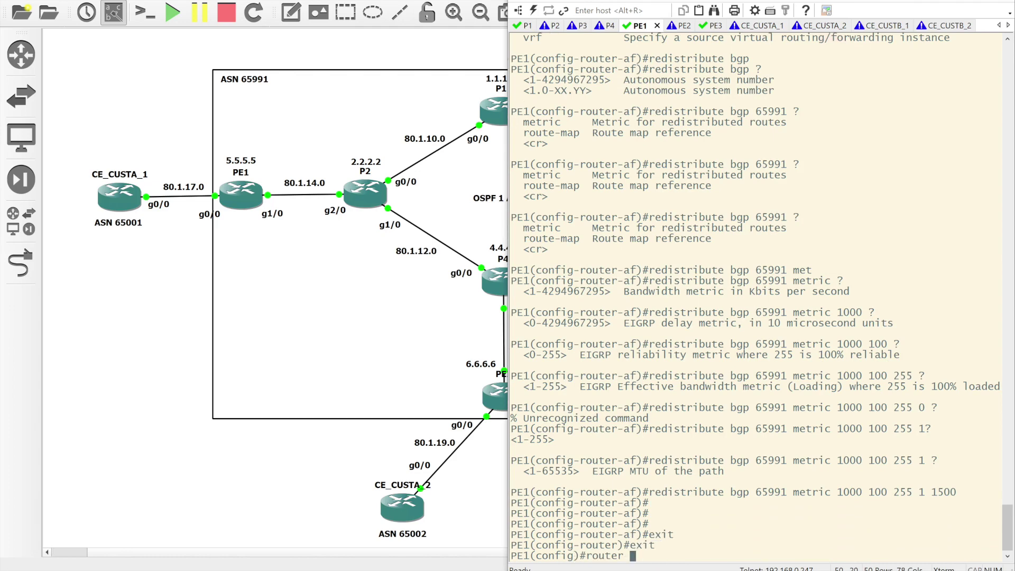
text(o)
key(BackSpace)
text(bgp 65991)
key(Return)
key(Return)
key(Return)
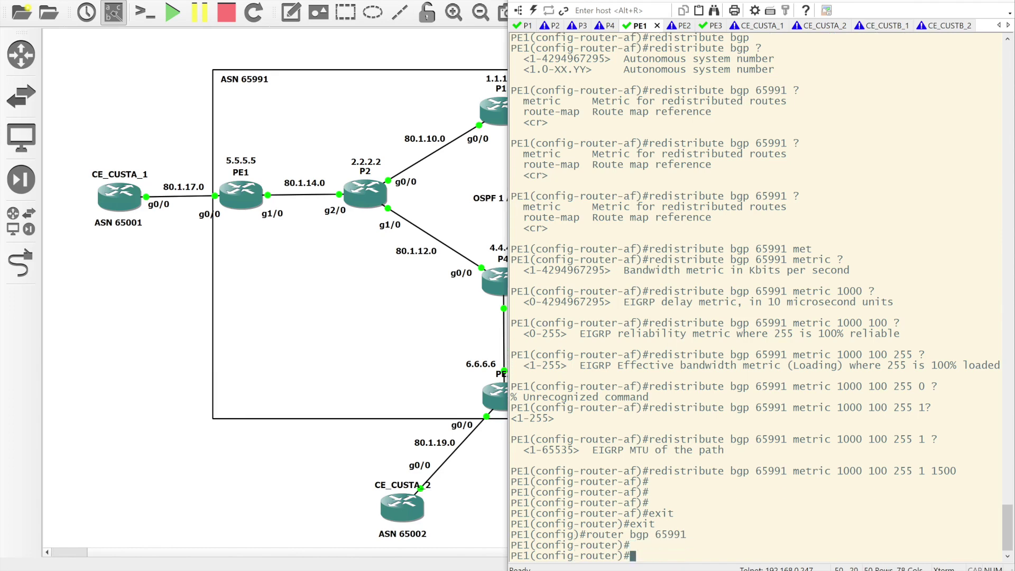
Step: Enter BGP's address-family ipv4 vrf CUST-A
text(ad)
key(Tab)
text(pv)
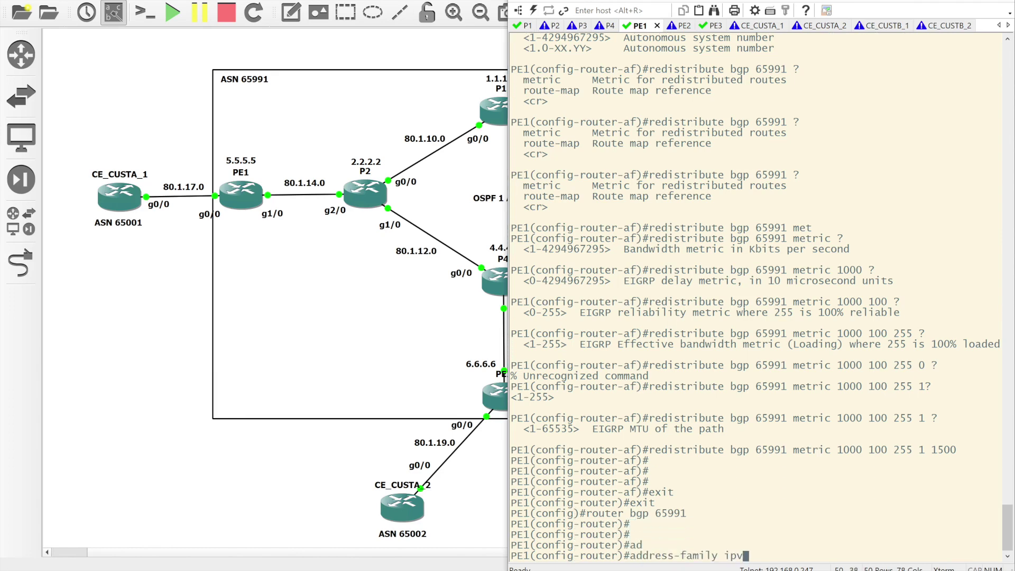
text(4 vrf)
key(Tab)
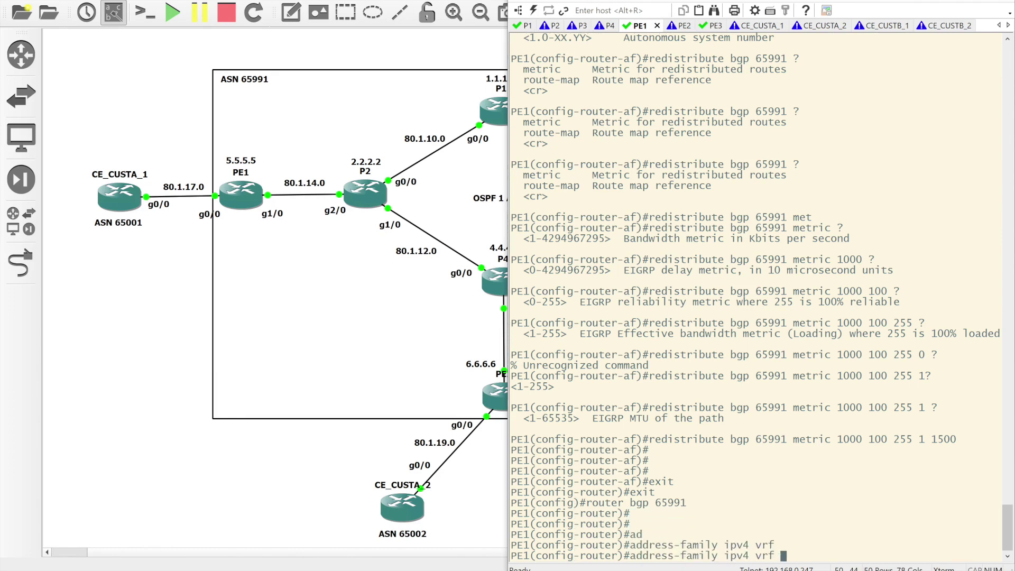
text(CUST-A)
key(Return)
key(Return)
Step: Begin 'redistribute eigrp' and check the expected AS number with ?
text(red)
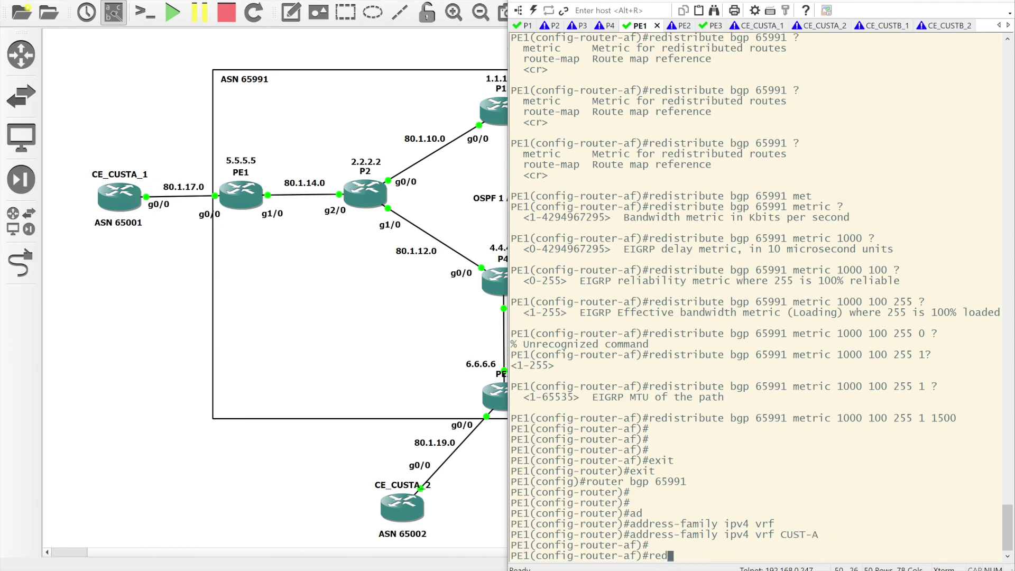
key(Tab)
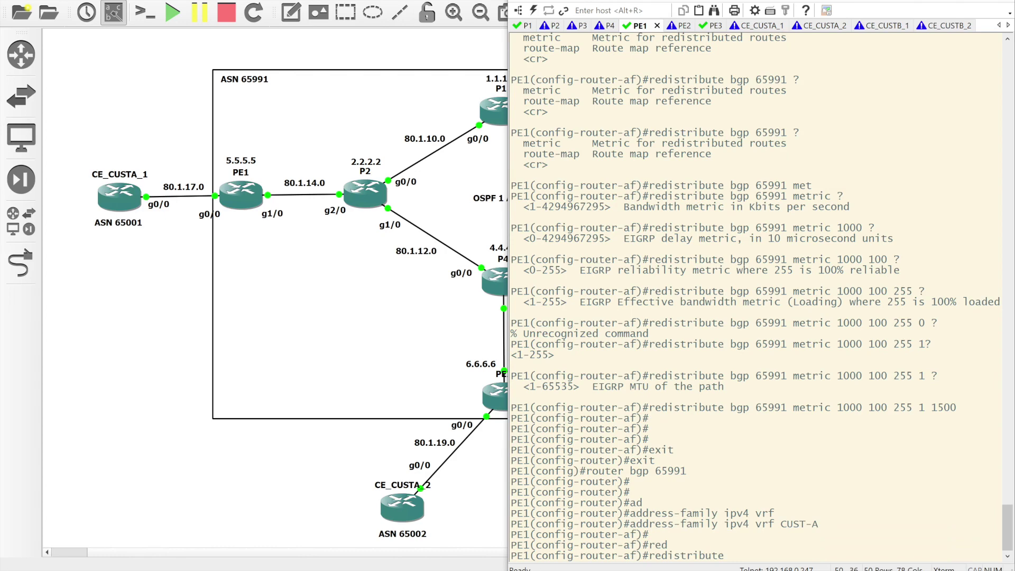
text(ei)
key(Tab)
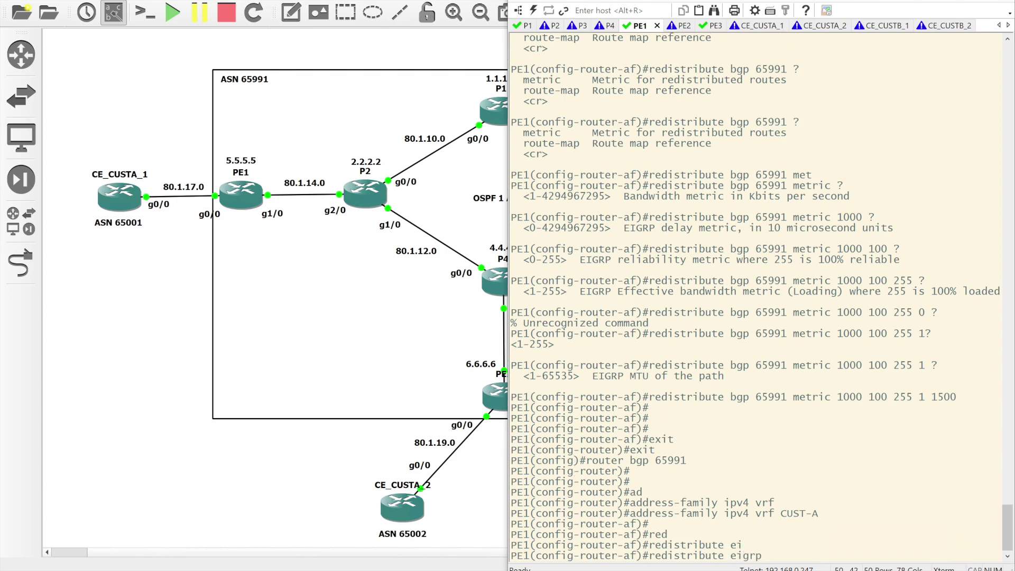
text(?)
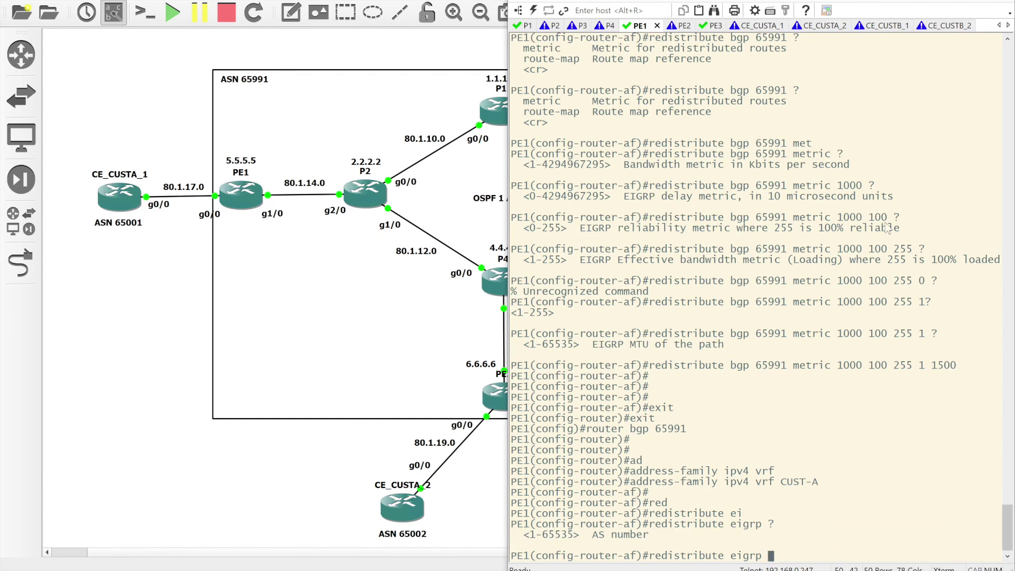
Step: Complete and apply 'redistribute eigrp 65001' in PE1's BGP CUST-A address family
scroll(804, 142, up, 10)
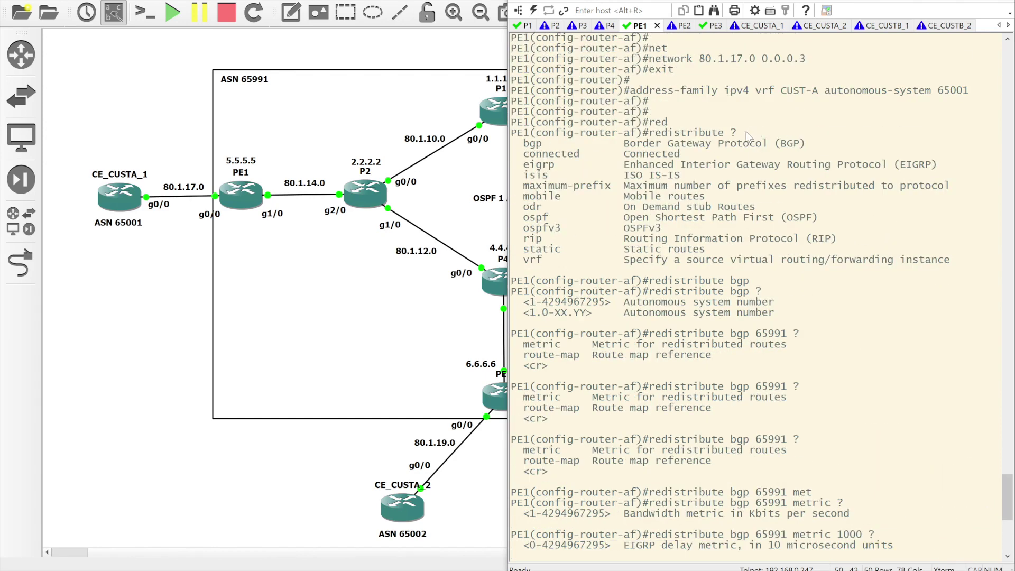
scroll(767, 74, up, 10)
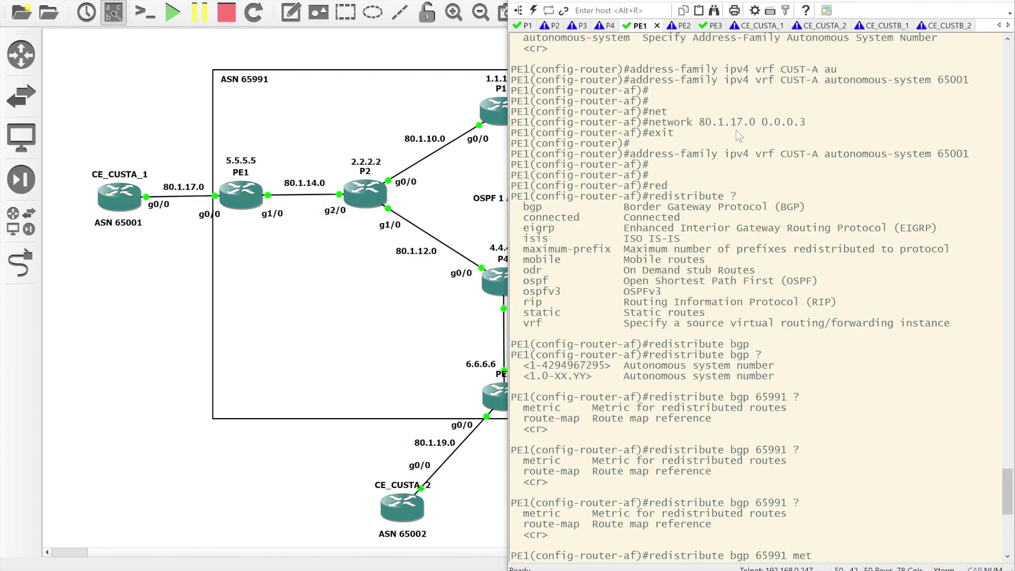
scroll(943, 363, down, 18)
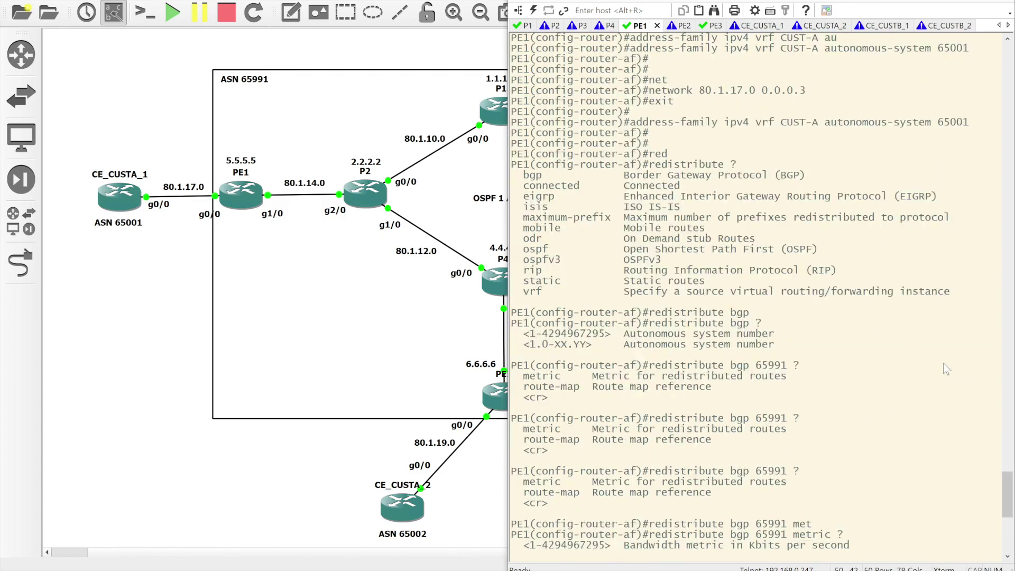
text(6500)
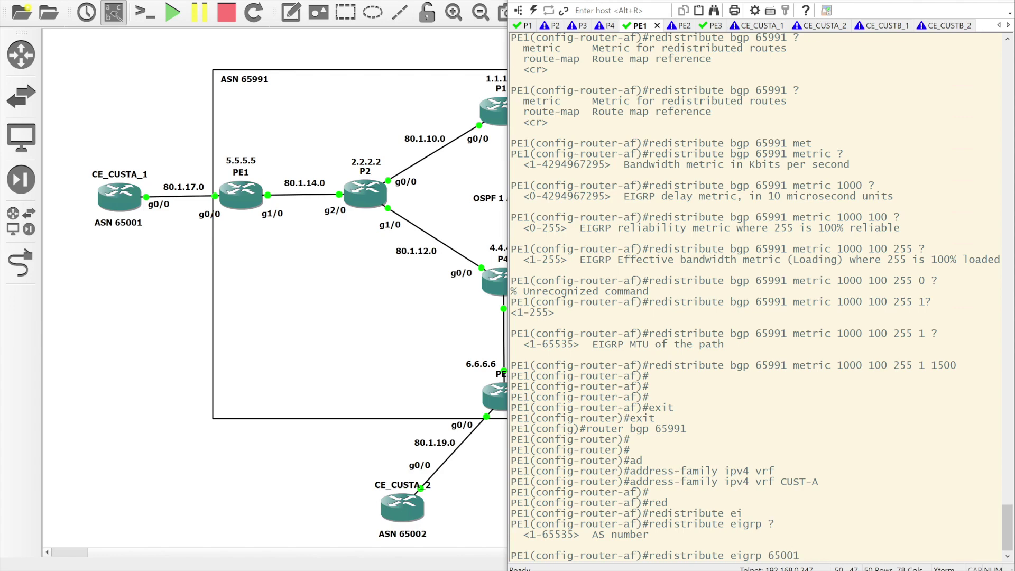
text(1)
key(Return)
key(Return)
key(Return)
key(Return)
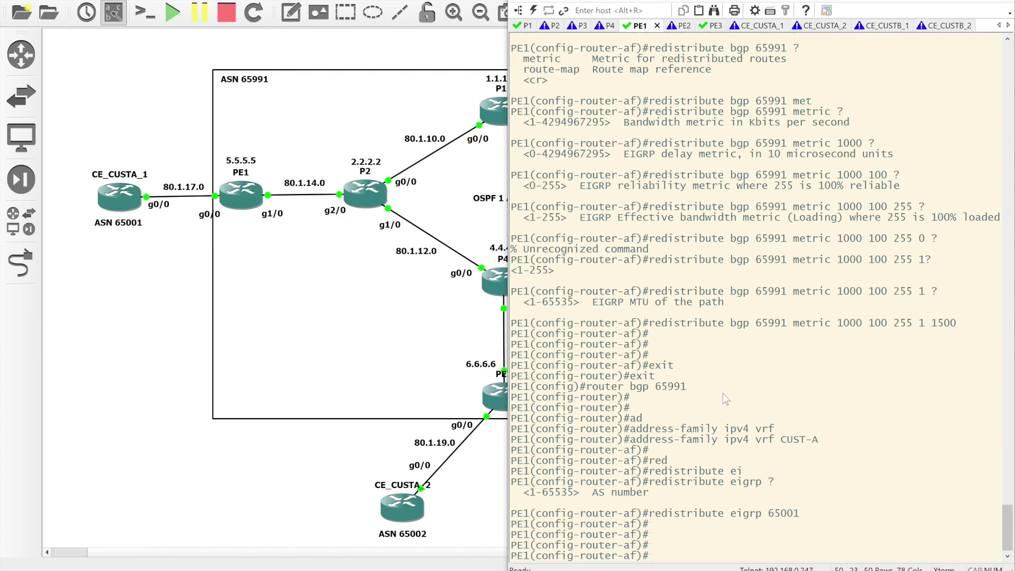
Step: Leave configuration mode and show the router eigrp and router bgp running-config sections
text(end)
key(Return)
key(Return)
key(Return)
text(sh run Z)
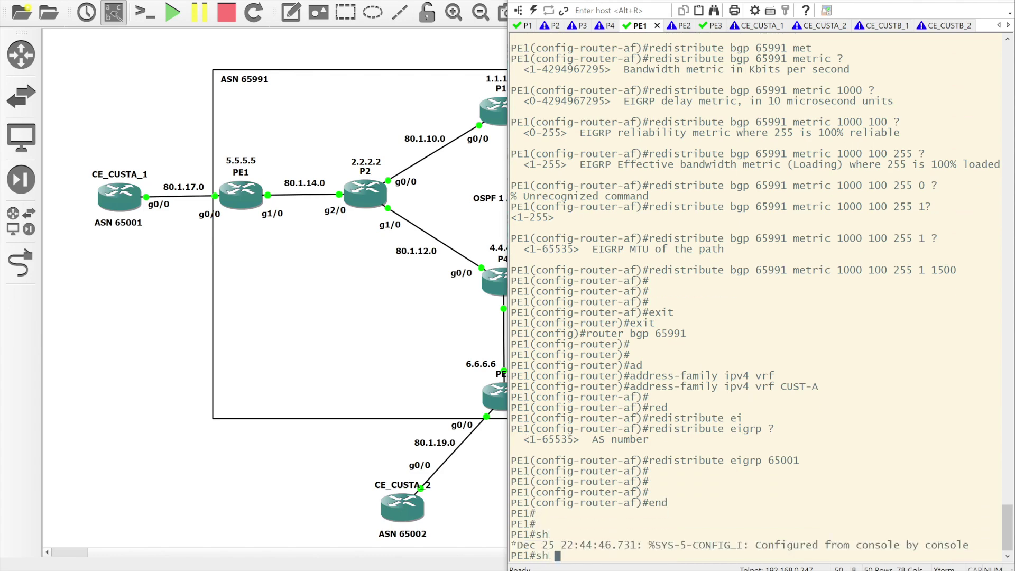
text( sect)
key(BackSpace)
key(BackSpace)
key(BackSpace)
key(BackSpace)
key(BackSpace)
key(BackSpace)
key(BackSpace)
text(| sect router eigrp)
key(Return)
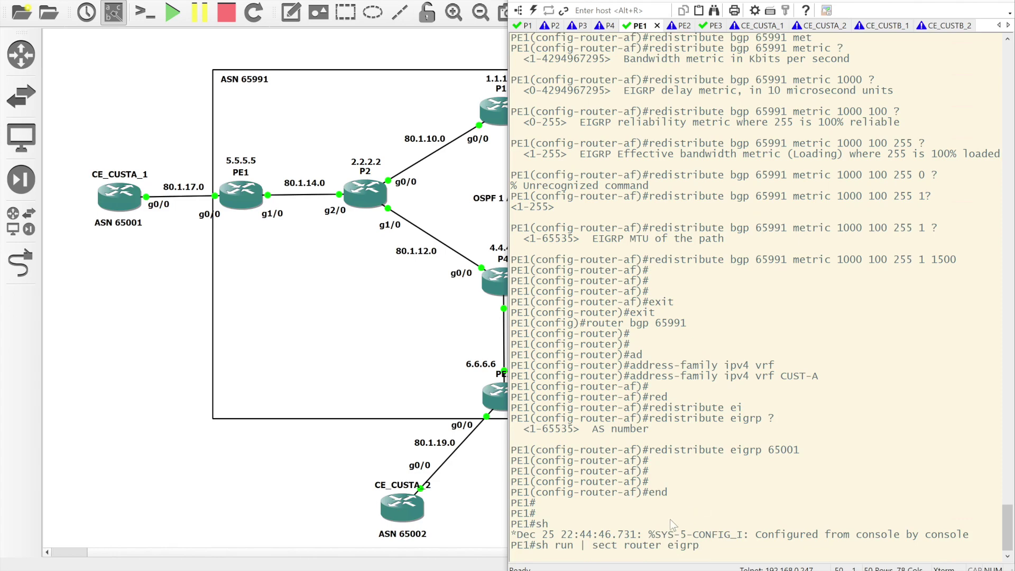
key(Up)
key(BackSpace)
key(BackSpace)
key(BackSpace)
key(BackSpace)
key(BackSpace)
text(bgp)
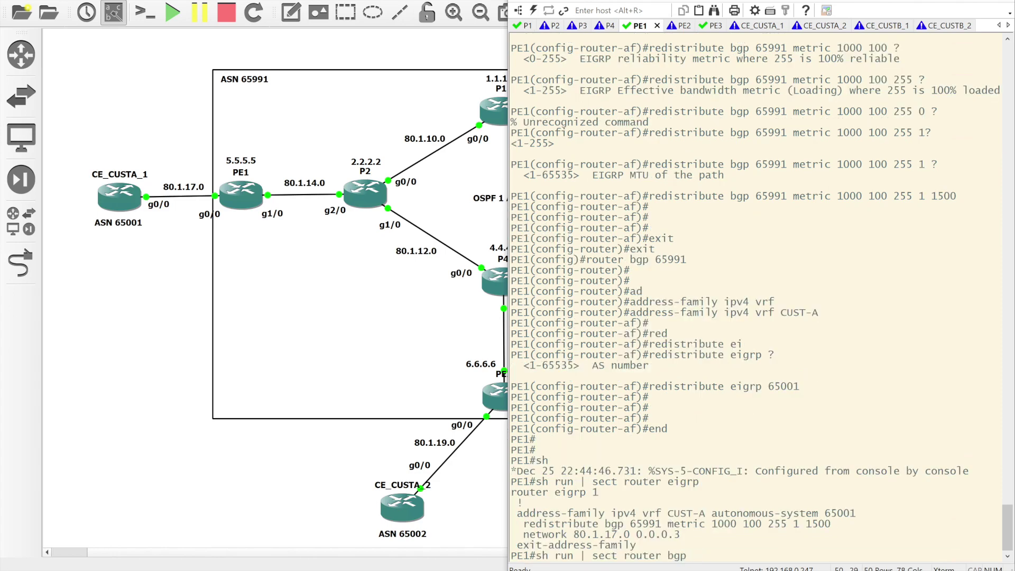
key(Return)
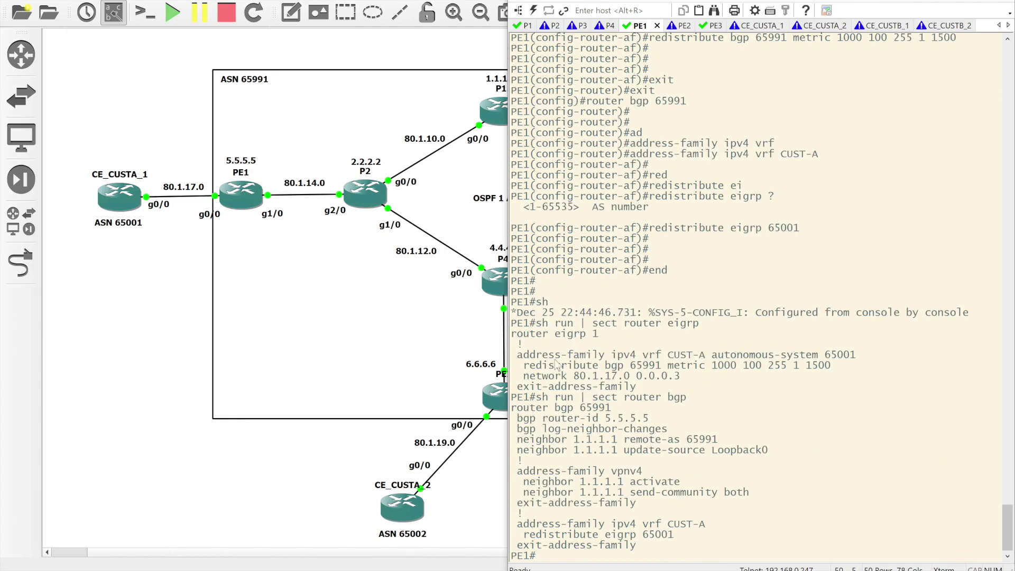
Step: Highlight the CUST-A redistribute and network lines to verify them, then go to CE_CUSTA_1
drag(518, 356, 867, 357)
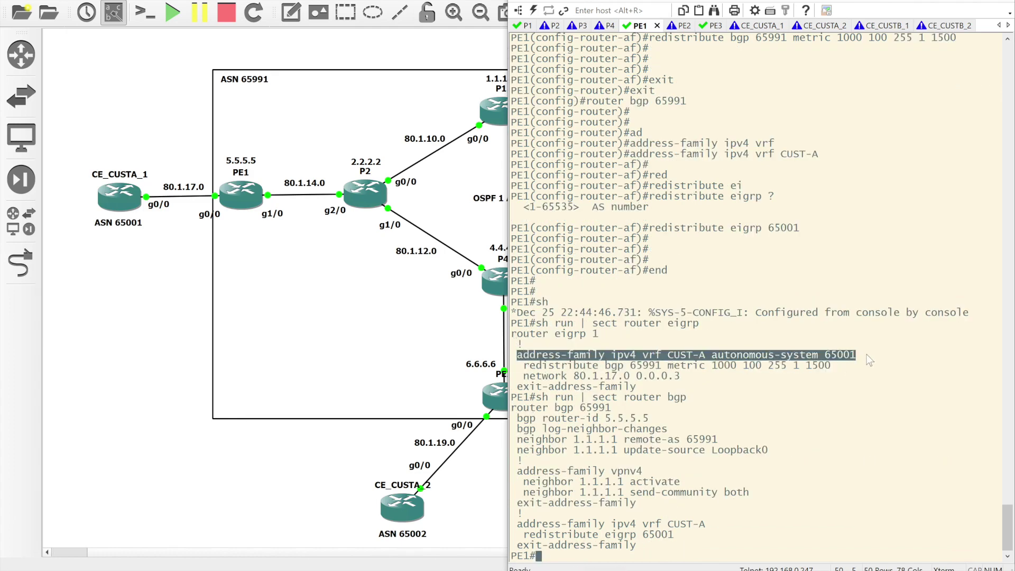
click(670, 361)
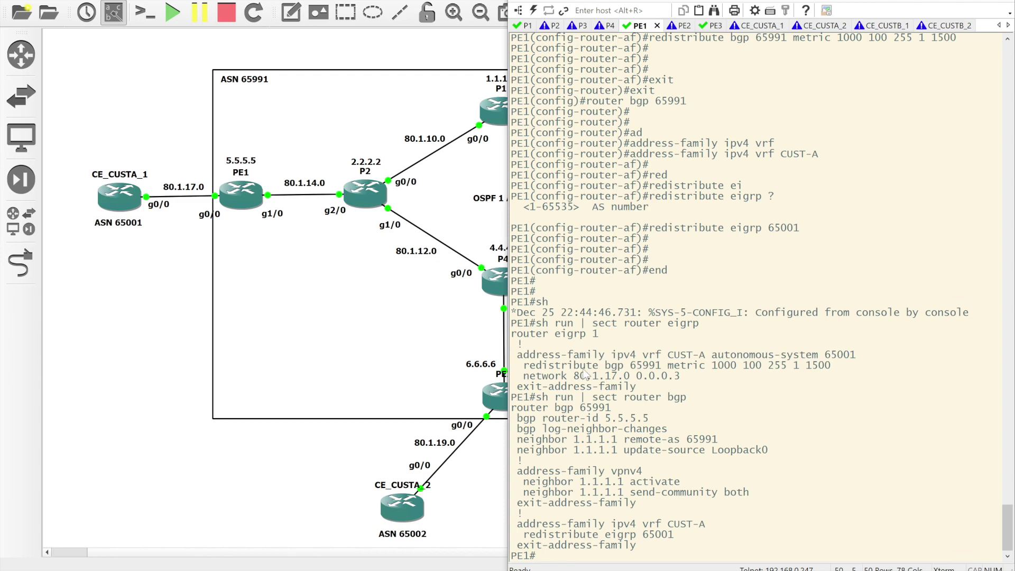
drag(529, 371, 847, 374)
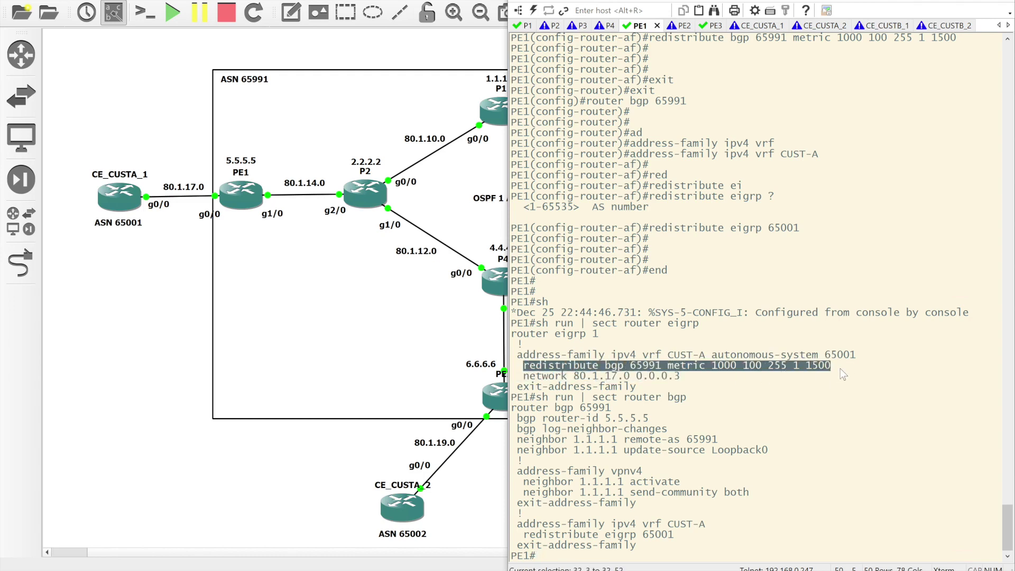
drag(524, 377, 690, 382)
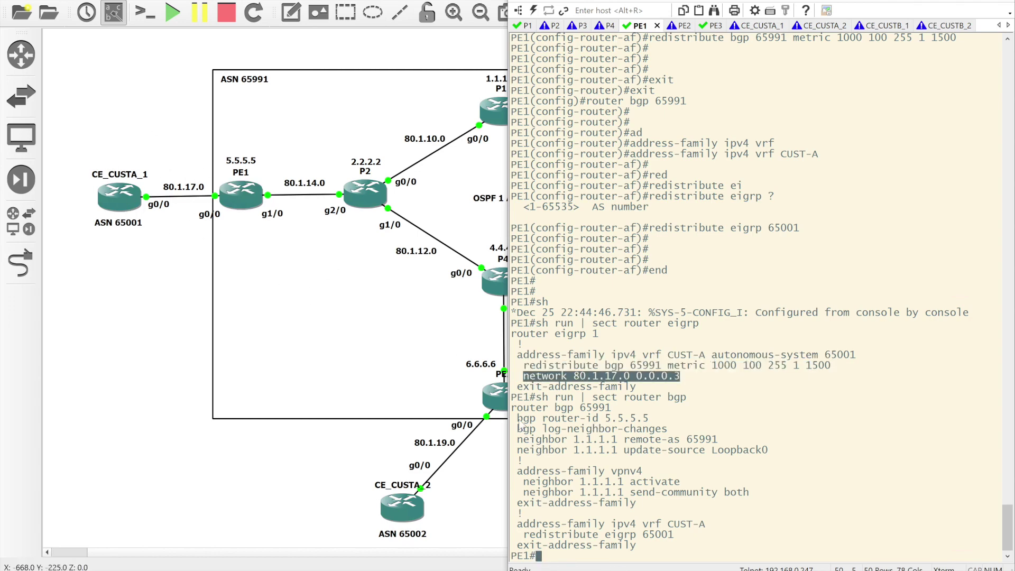
drag(519, 527, 710, 535)
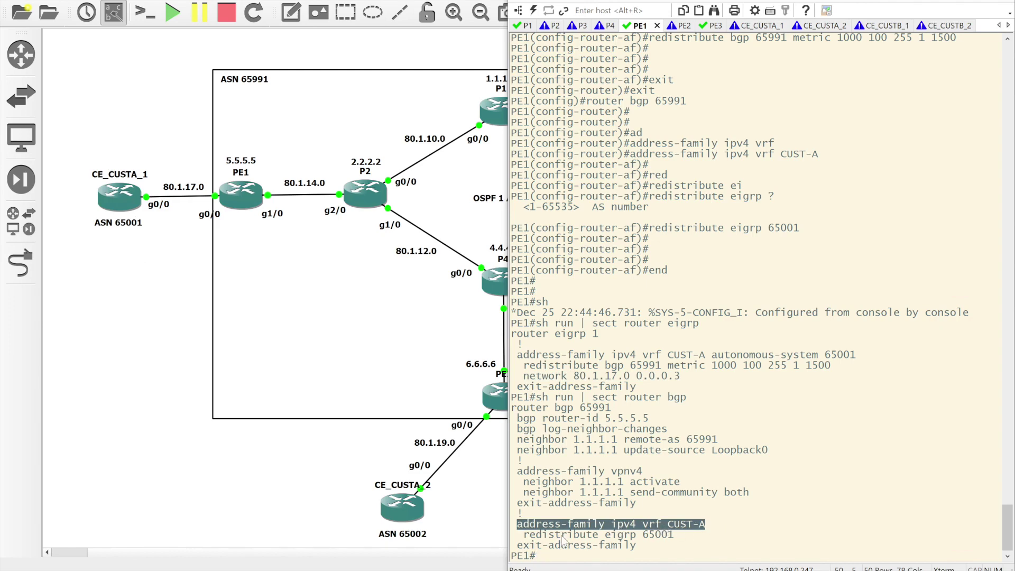
drag(522, 534, 685, 536)
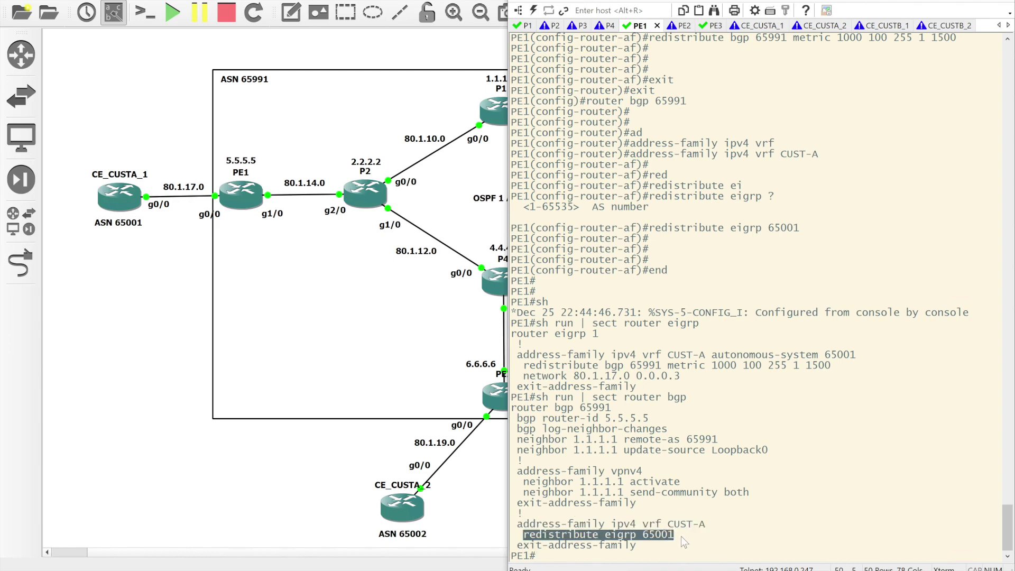
click(683, 536)
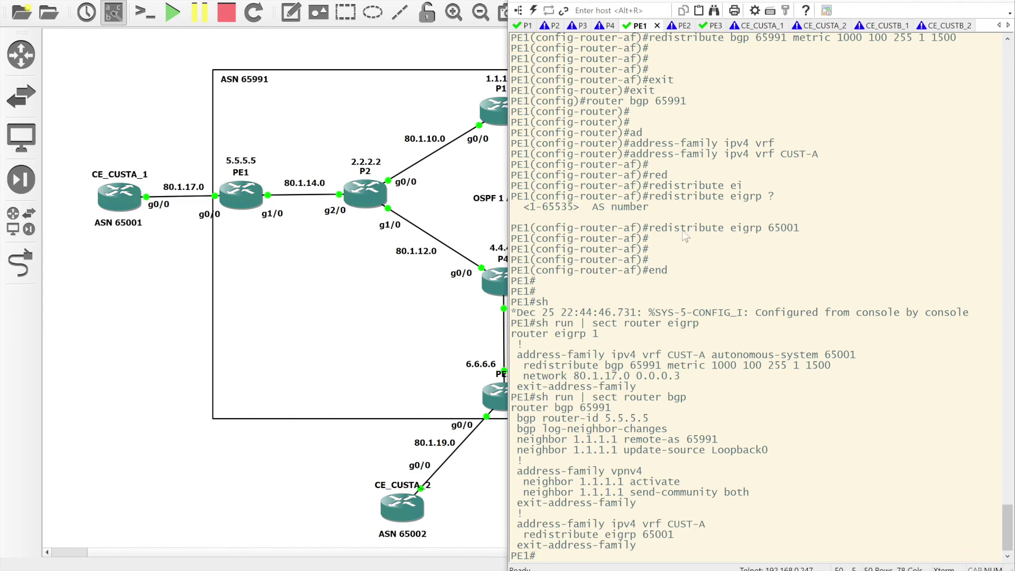
click(760, 25)
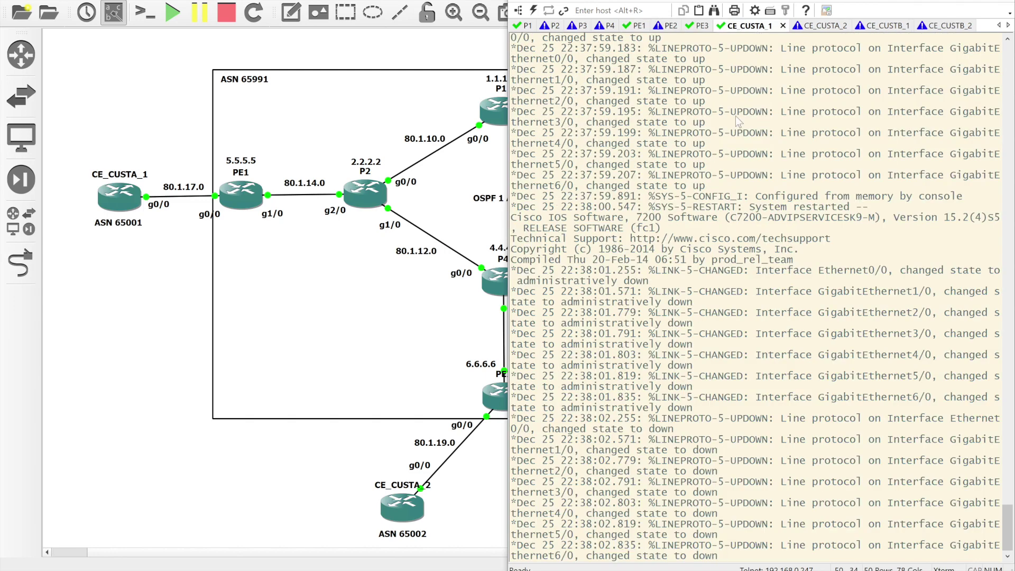
Step: Enter configuration mode on CE_CUSTA_1 and review its interface summary
key(Return)
key(Return)
key(Return)
text(conf t)
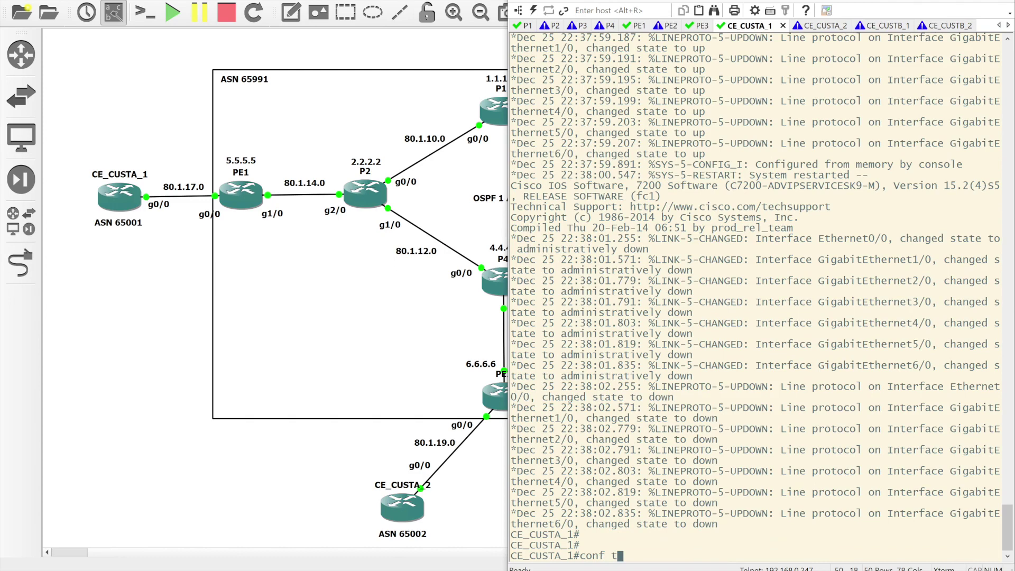
key(Return)
text(do sh )
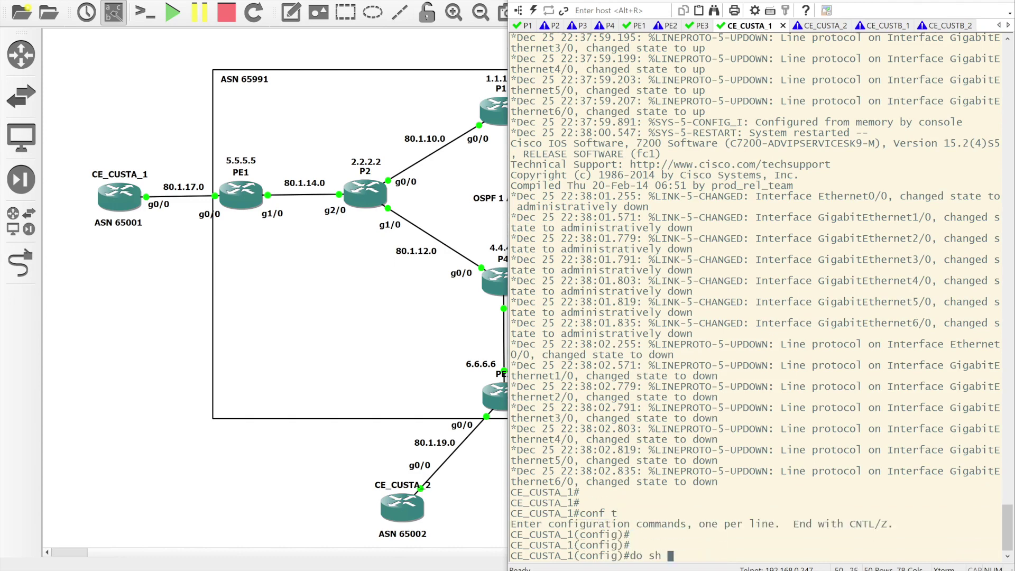
text(ip int br)
key(Return)
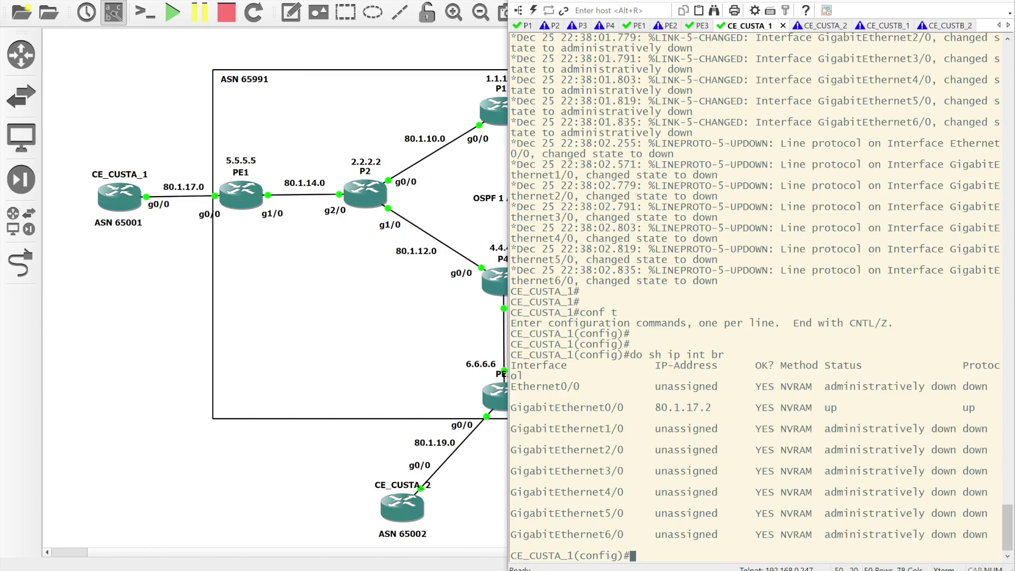
key(Return)
key(Return)
Step: Create Loopback0 with address 10.1.1.1 255.255.255.255
text(int loop0)
key(Return)
key(Return)
key(Return)
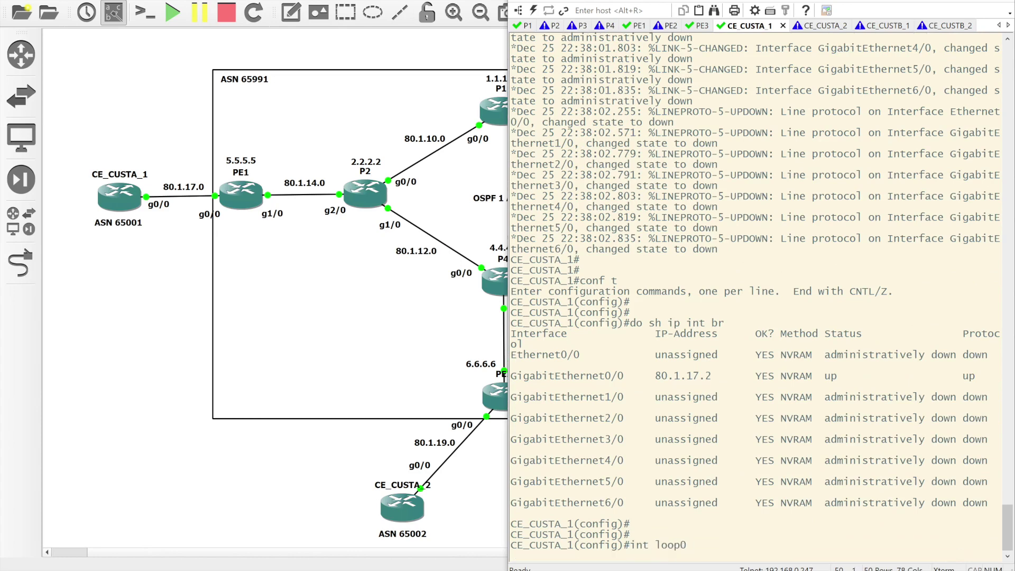
text(ip ad)
key(Tab)
text(10.1.)
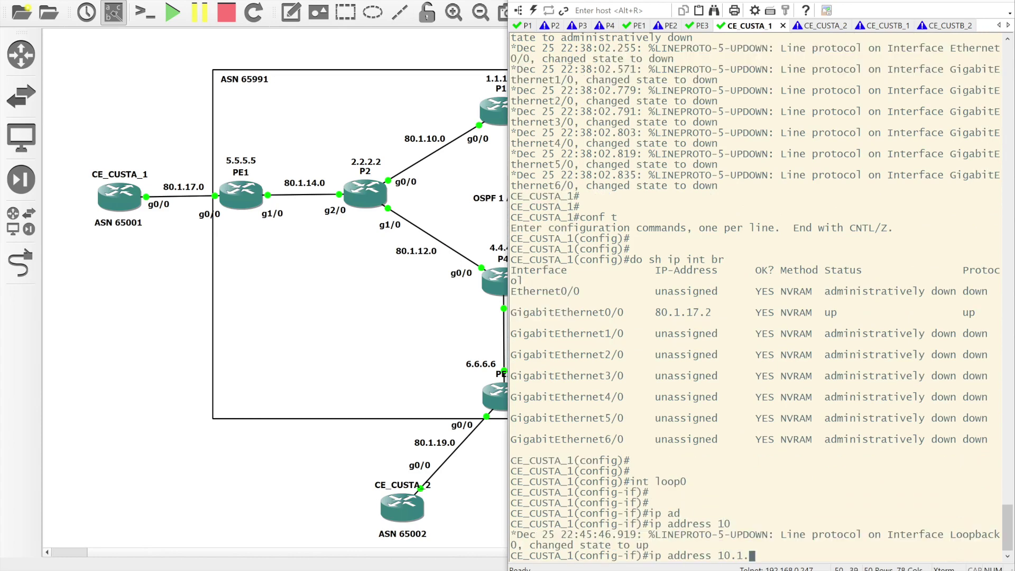
text(1.1 255.255.255.255)
key(Return)
key(Return)
key(Return)
text(exit)
key(Return)
key(Return)
Step: Start EIGRP 65001 with networks 80.1.17.0 0.0.0.3 and 10.1.1.1 0.0.0.0, then return to PE1
text(router )
text(eigg)
text(p)
text( 65001)
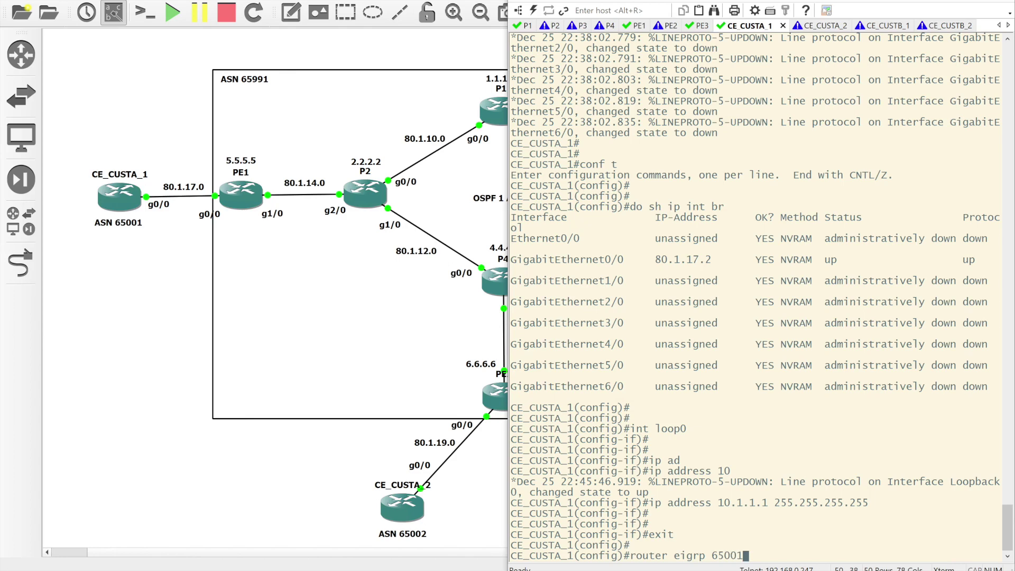
key(Return)
key(Return)
key(Return)
key(Return)
text(net)
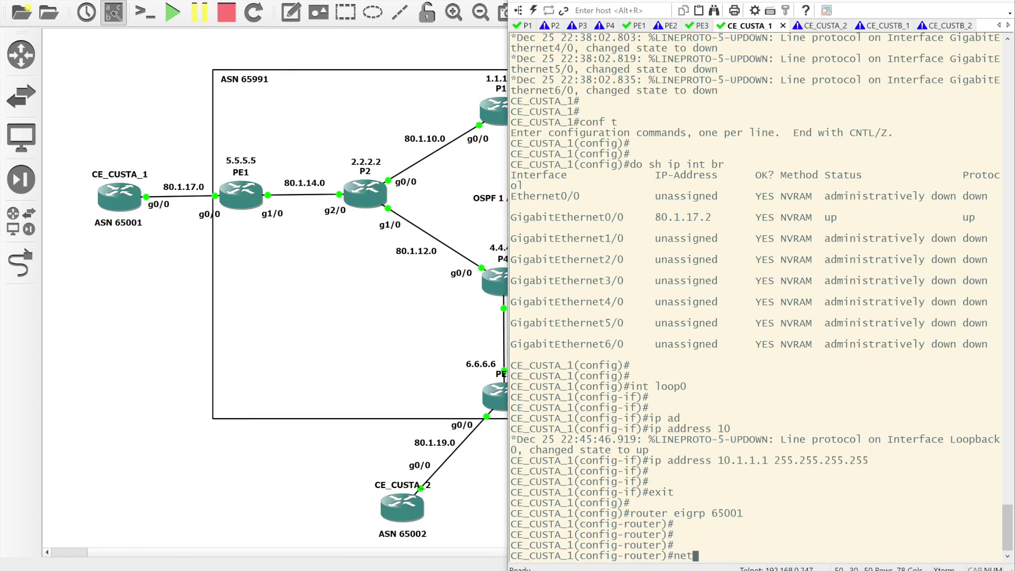
key(Tab)
text(80.1.17)
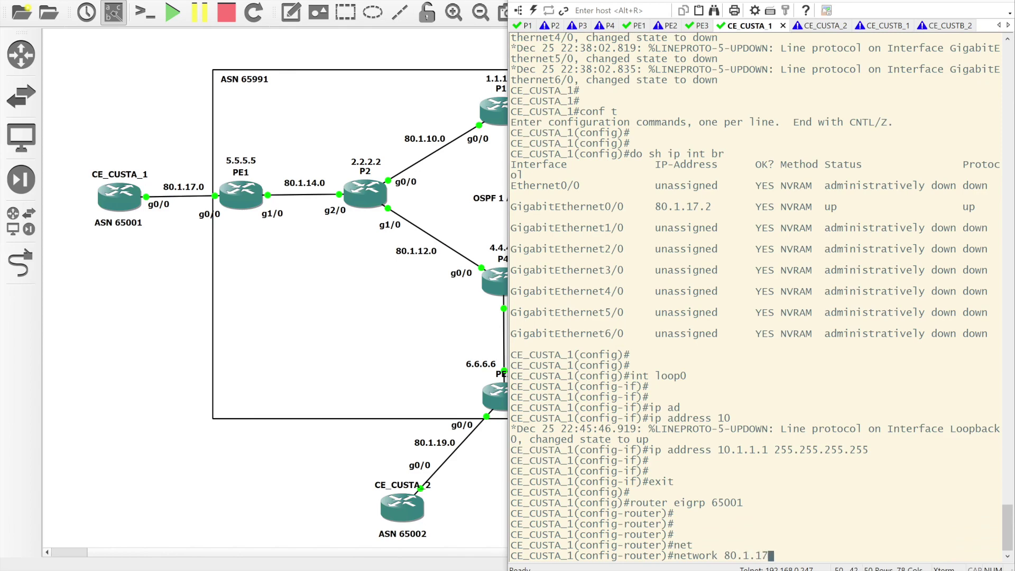
text(.0 0.0.0.3)
key(Return)
text(net)
key(Tab)
text(10.1.1.1)
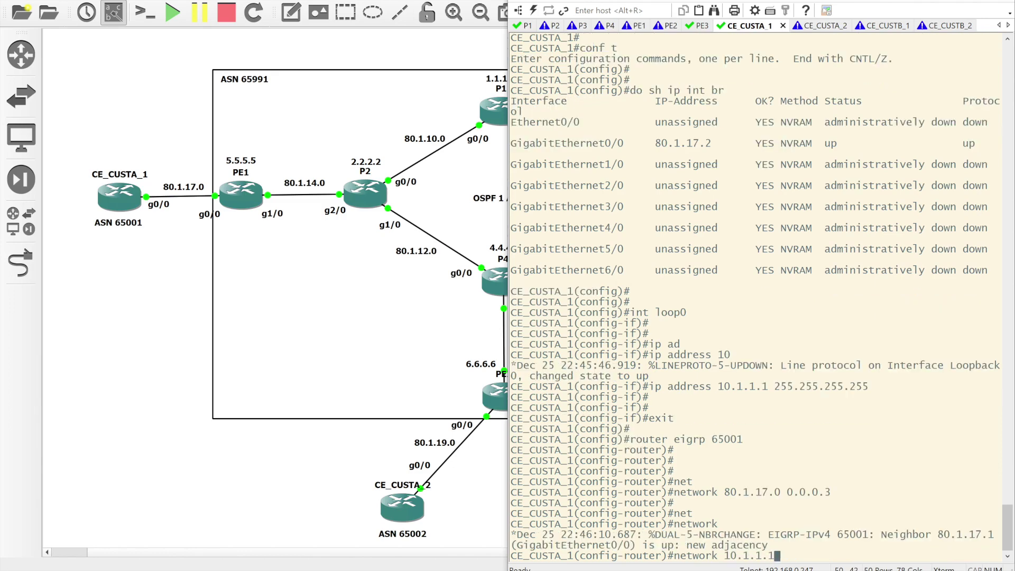
text( 0.0.0.0)
key(Return)
key(Return)
key(Return)
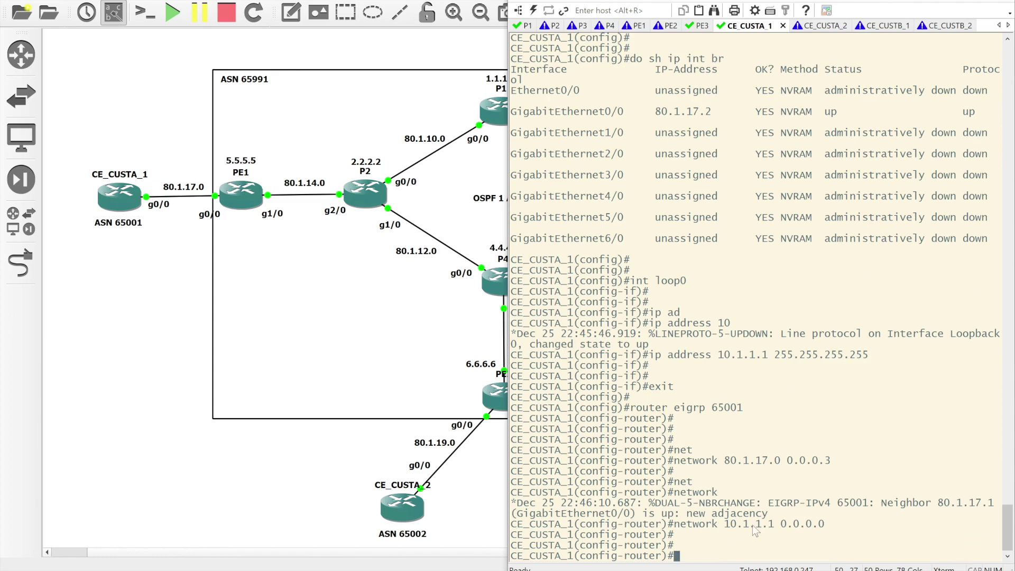
key(Return)
key(Return)
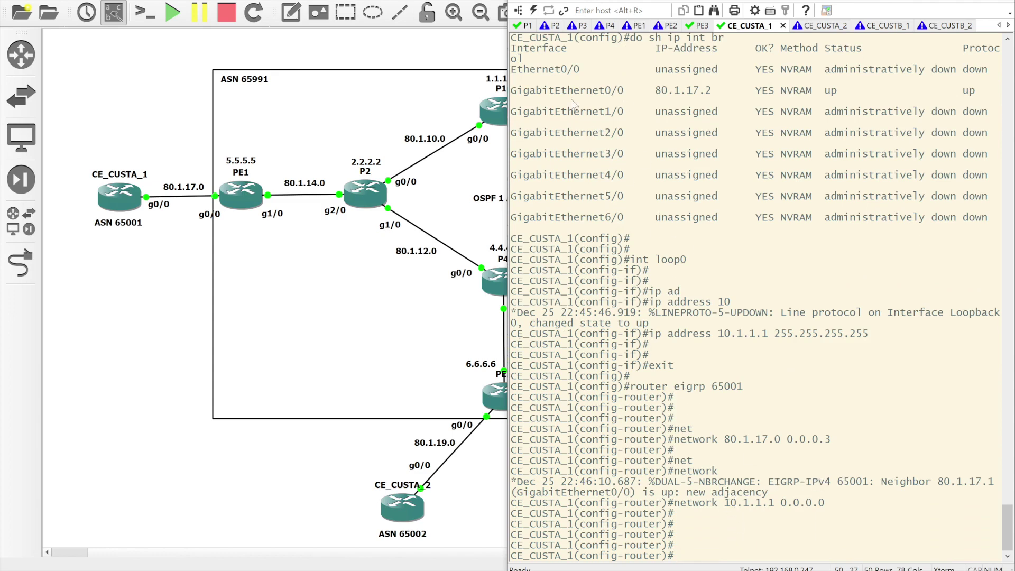
click(635, 26)
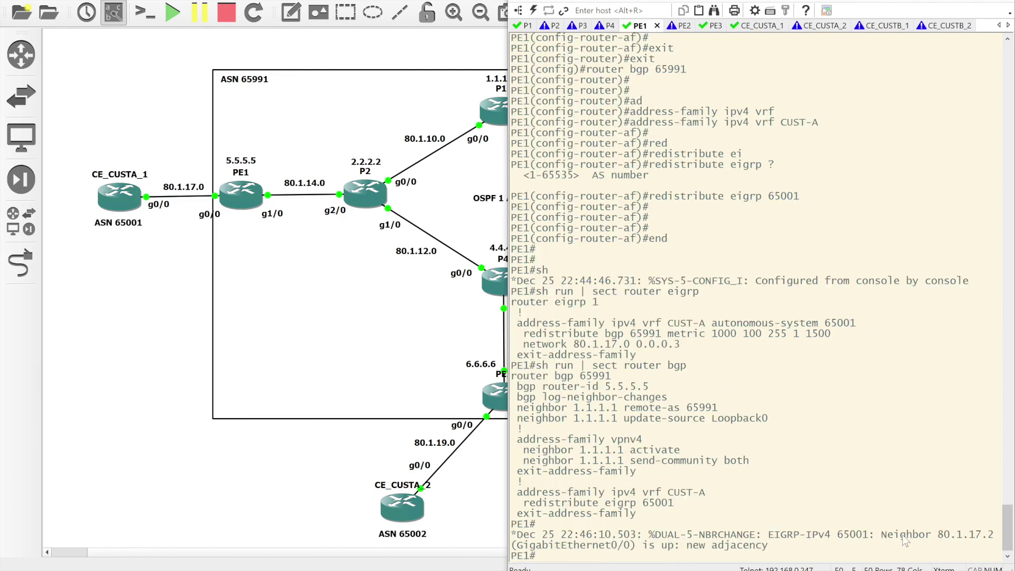
Step: Run 'show ip eigrp vrf CUST-A neighbors' on PE1
key(Return)
key(Return)
key(Return)
key(Return)
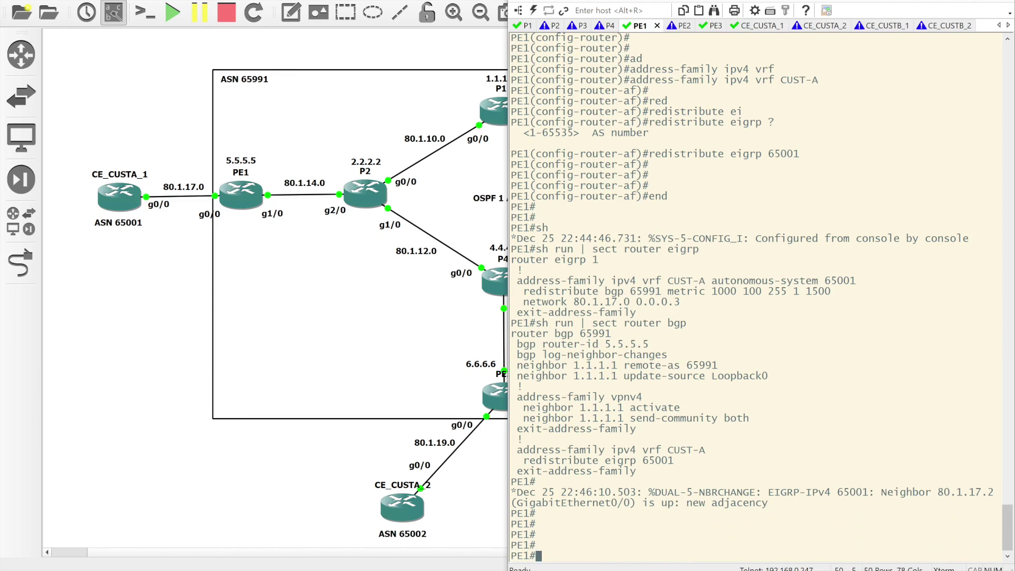
text(sh ip ei)
key(Tab)
text(vrf)
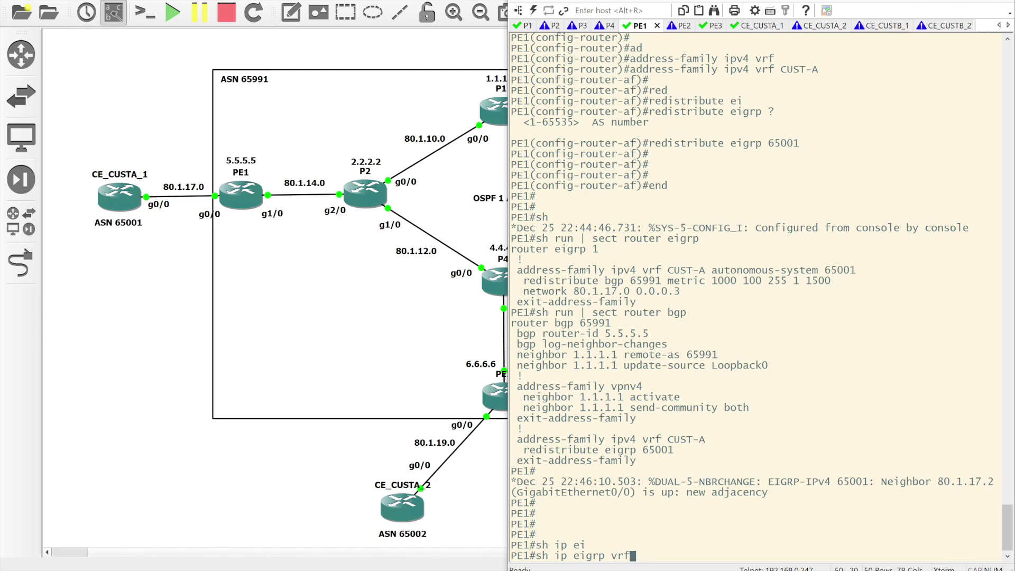
key(Tab)
text(CUST-A)
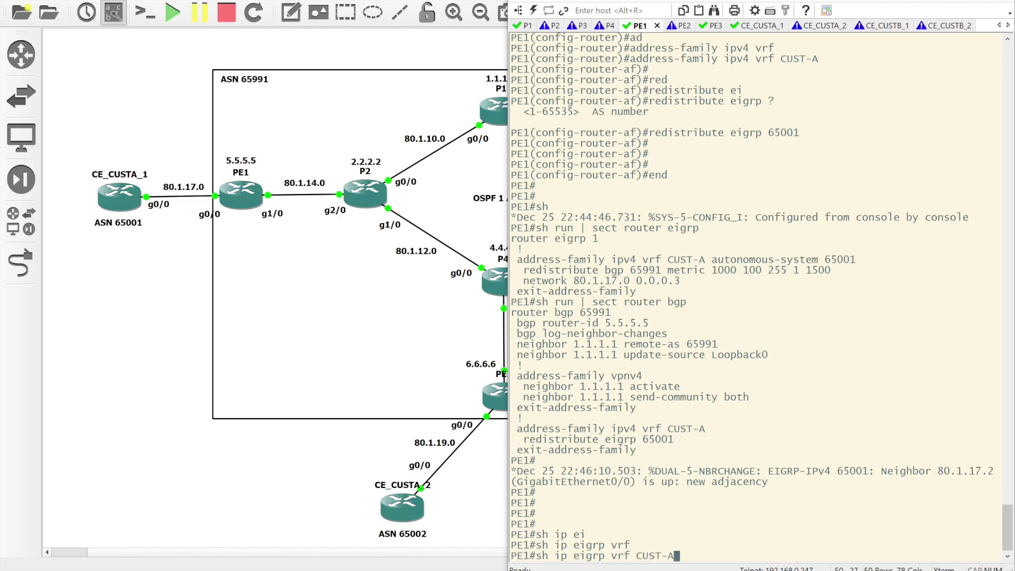
text( neu)
key(Tab)
key(BackSpace)
text(i)
key(Tab)
key(Return)
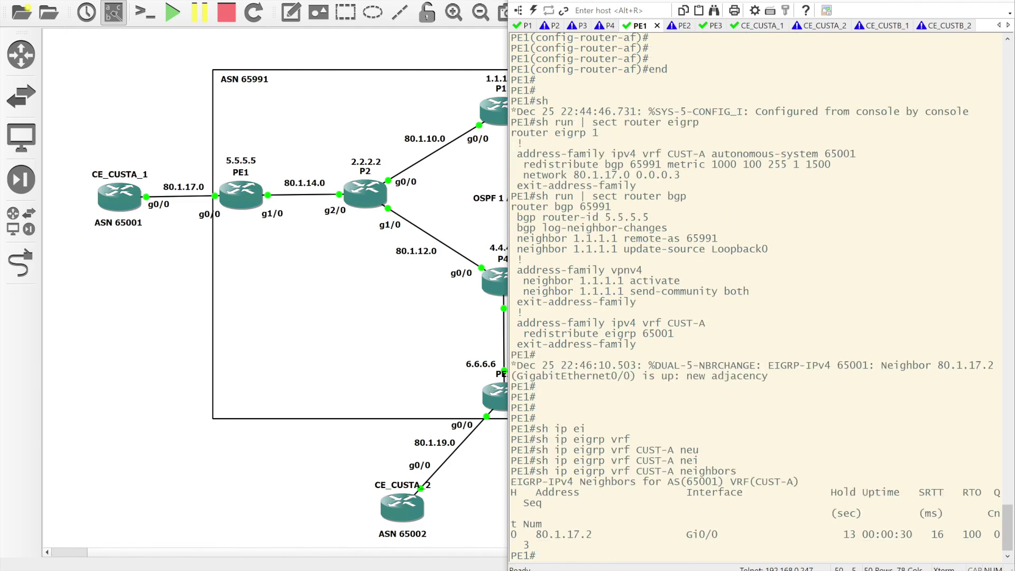
Step: Mark neighbour 80.1.17.2 in the output and widen the console window
drag(536, 524, 590, 529)
click(591, 529)
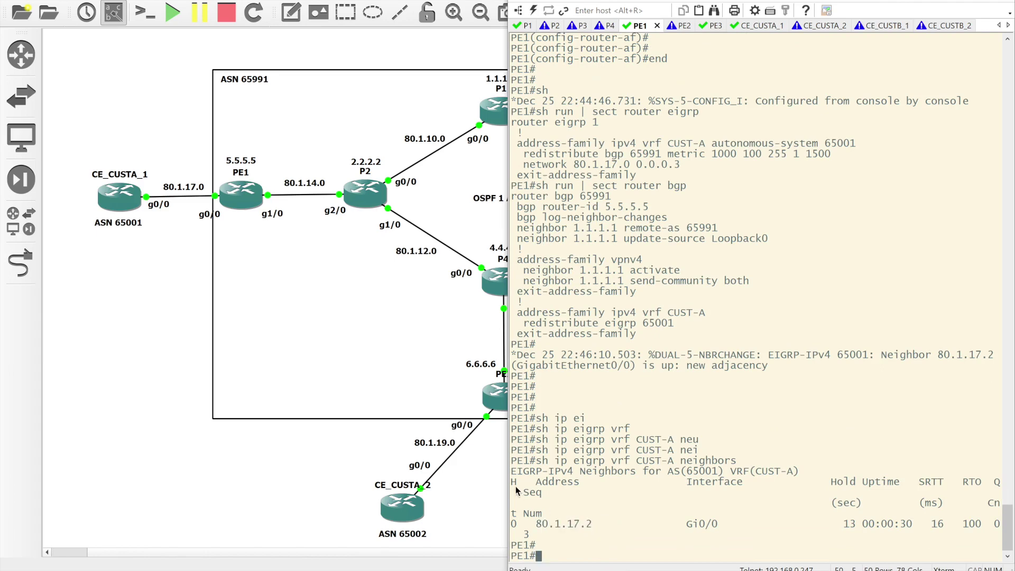
drag(465, 487, 487, 486)
Step: On PE1, run 'show bgp vpnv4 unicast all' to list the VPNv4 BGP routes
key(Return)
key(Return)
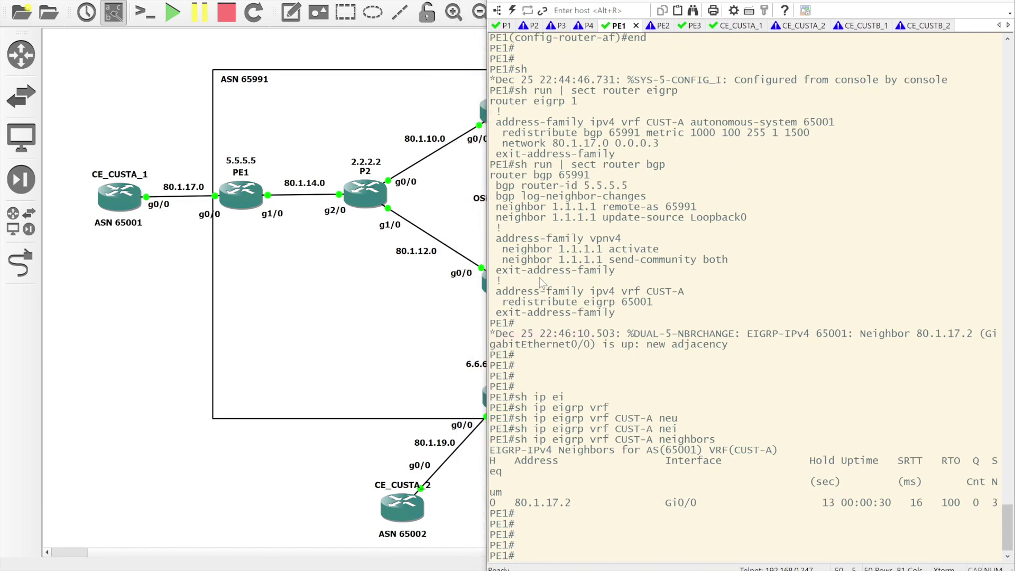
text(sh bgp vp)
key(Tab)
text(4 uni)
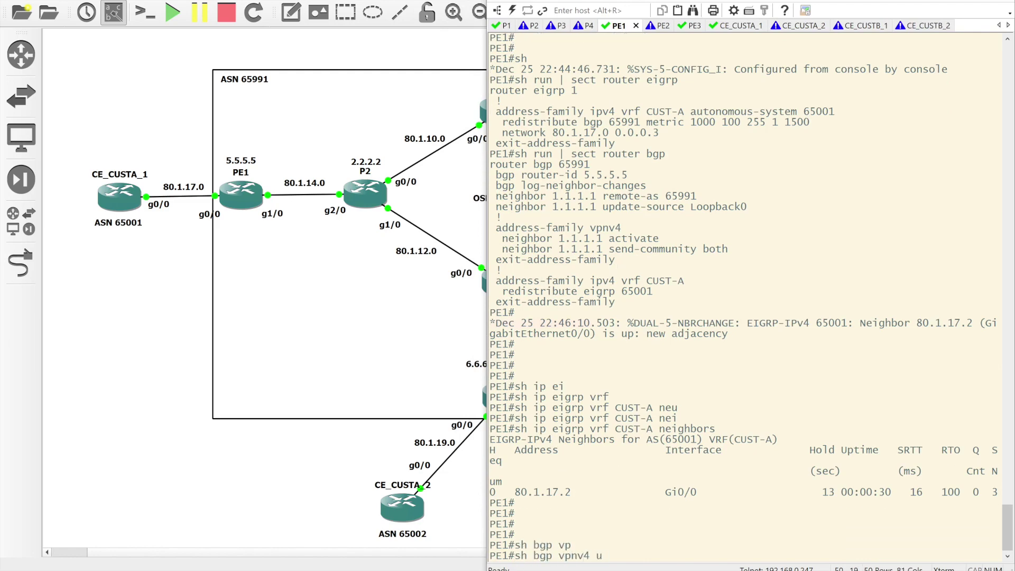
key(Tab)
text(all)
key(Return)
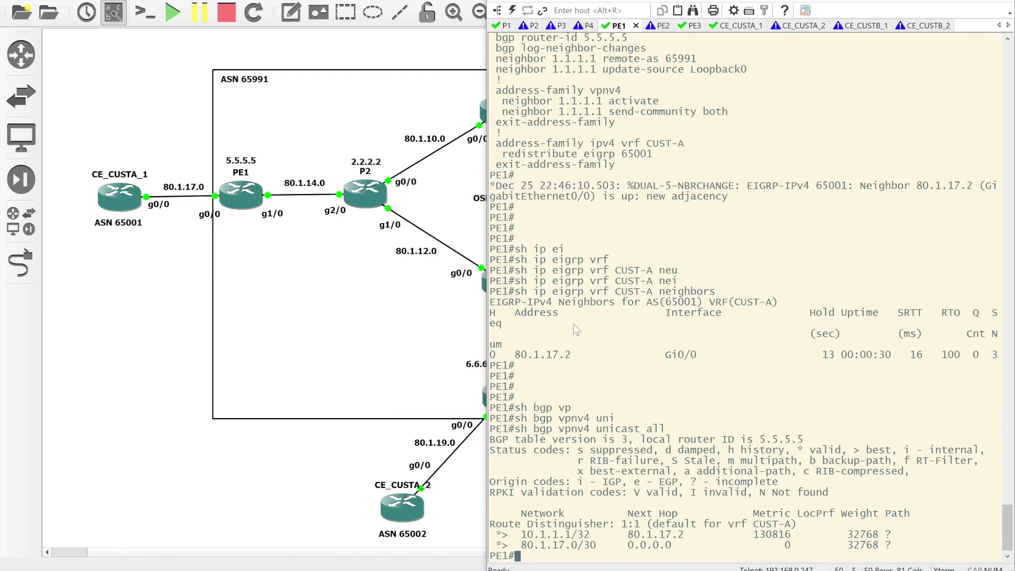
Step: Highlight CUST-A routes 10.1.1.1/32 and 80.1.17.0/30, then scroll the canvas right to PE2
drag(522, 535, 590, 535)
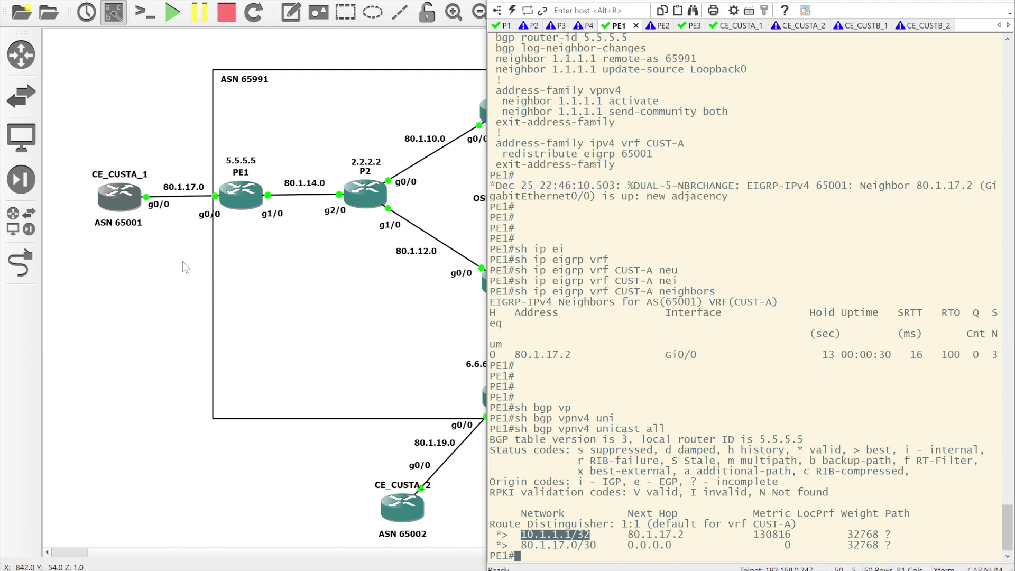
drag(522, 545, 601, 546)
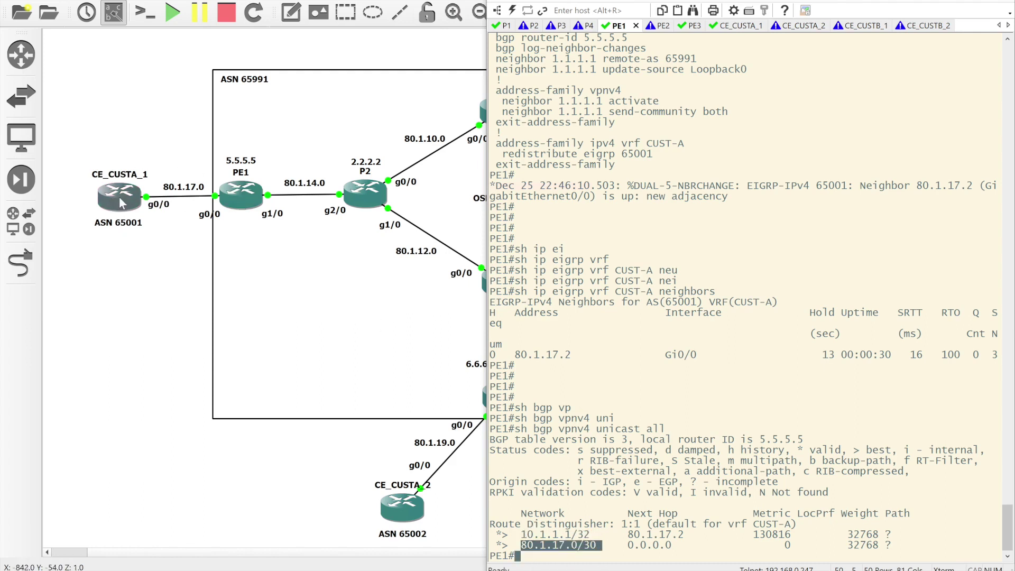
click(894, 542)
double_click(888, 543)
drag(890, 540, 893, 550)
click(893, 550)
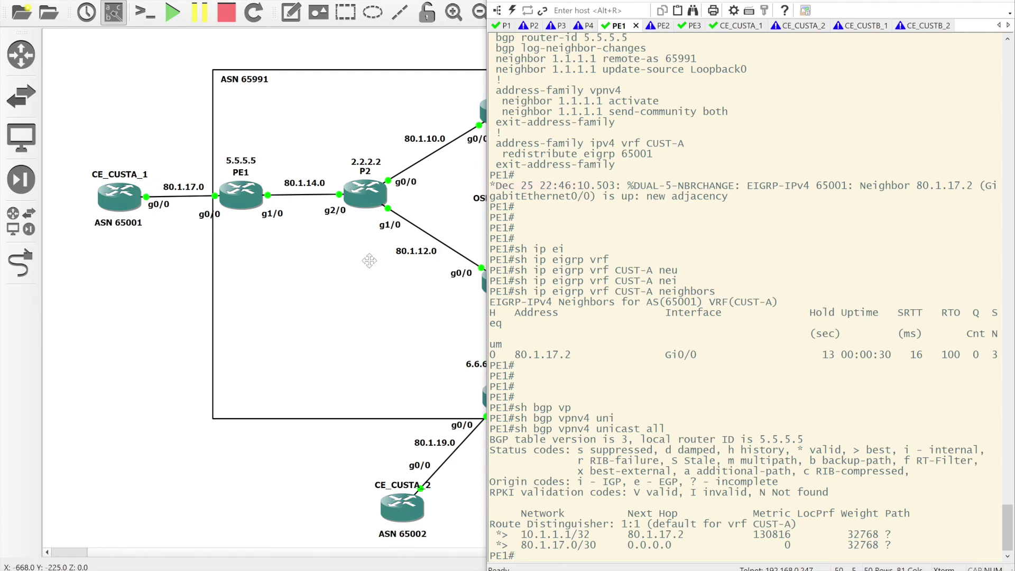
scroll(417, 272, right, 3)
scroll(358, 278, right, 2)
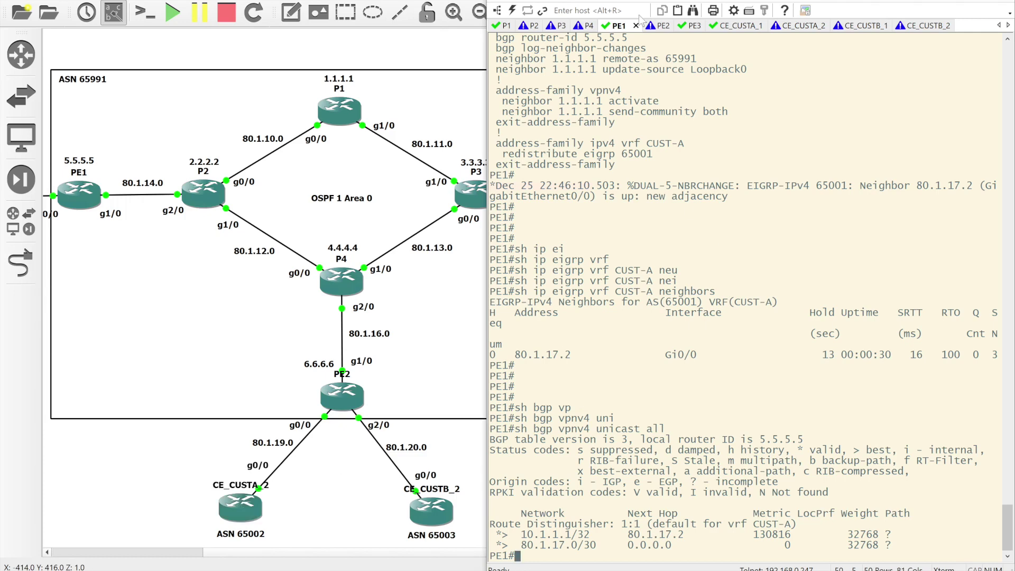
Step: On PE2, under router eigrp 1, create the IPv4 VRF CUST-A address family with autonomous-system 65002
click(663, 26)
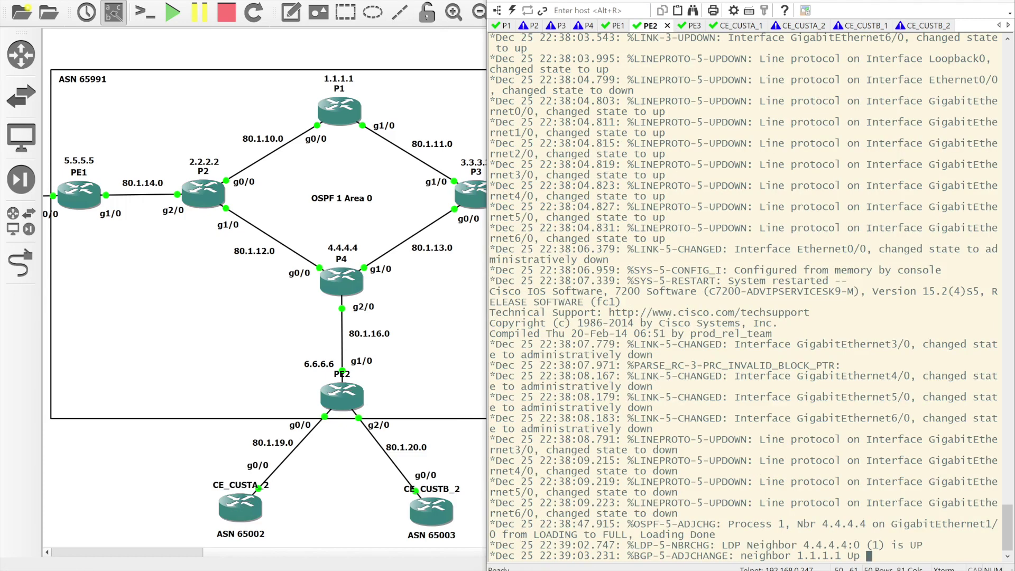
key(Return)
key(Return)
key(Return)
key(Return)
text(conf t)
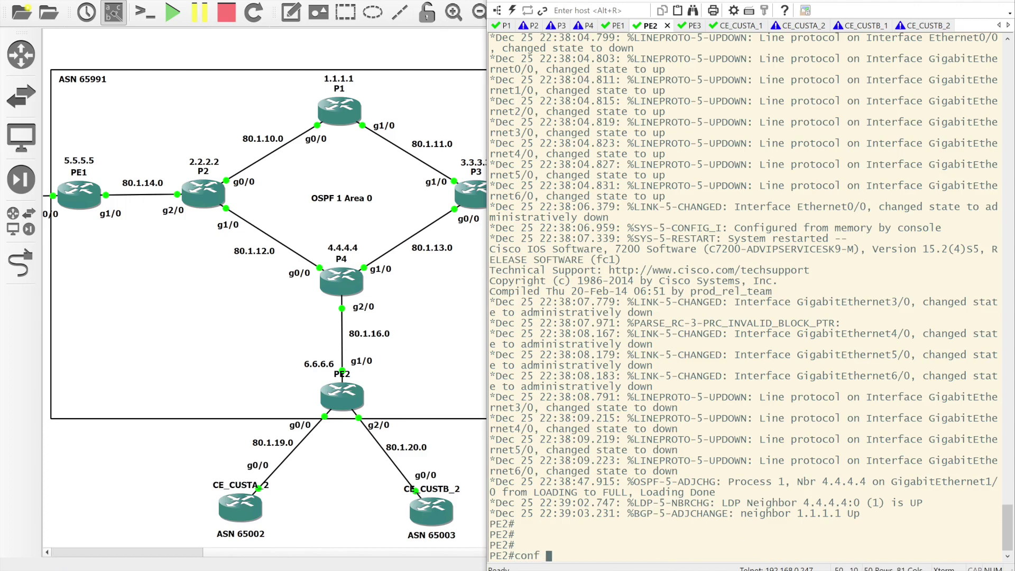
key(Return)
key(Return)
key(Return)
text(router eigrp 1)
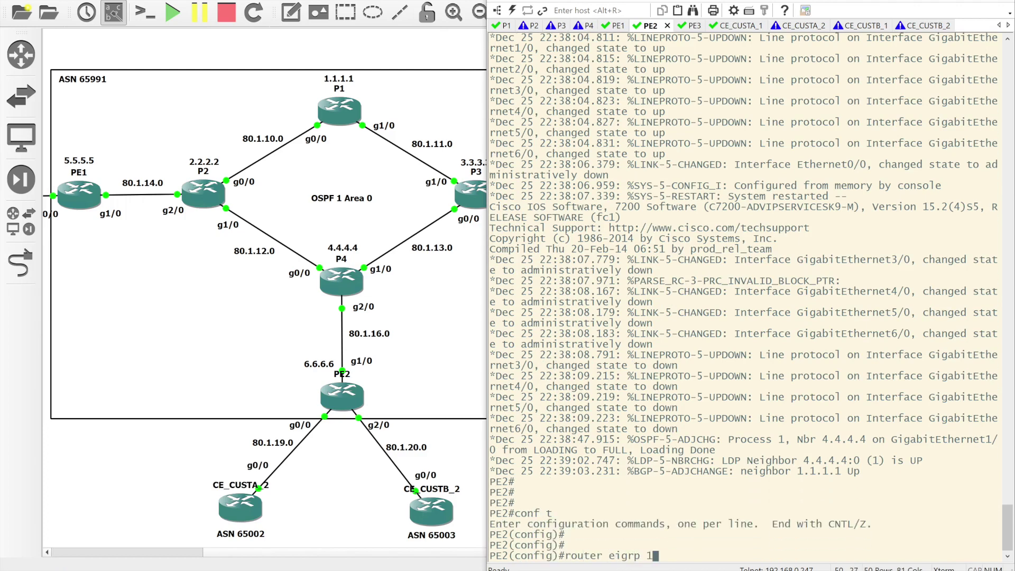
key(Return)
key(Return)
key(Return)
text(ad)
key(Tab)
text(ipv)
key(Tab)
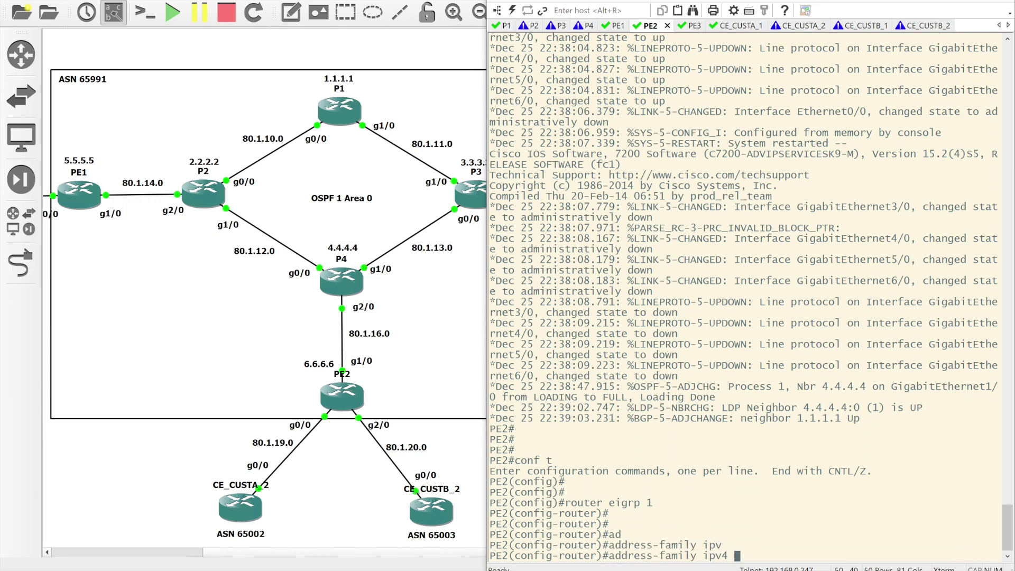
text(vrf)
text(CUST-A )
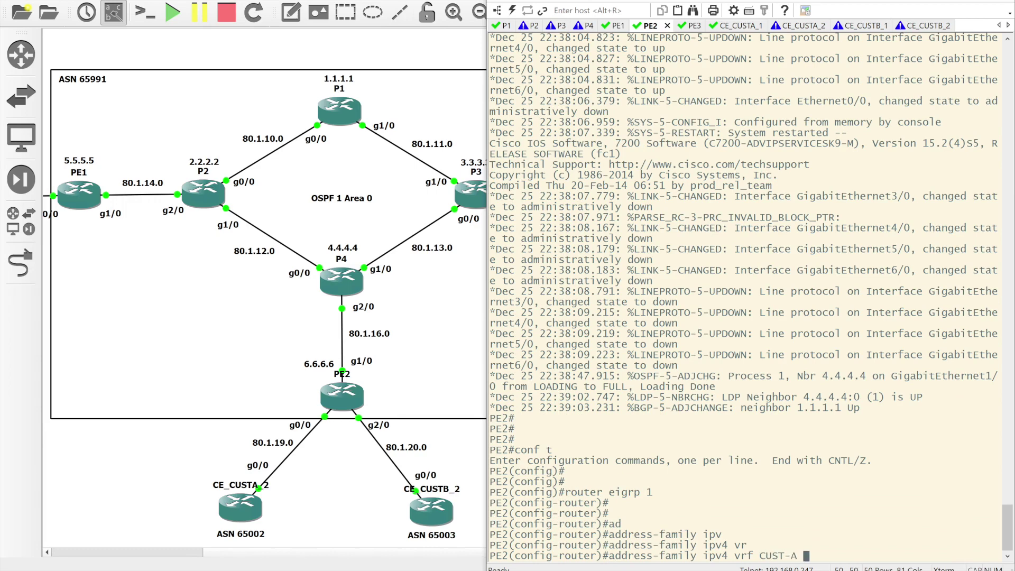
text(au)
key(Tab)
text(65002)
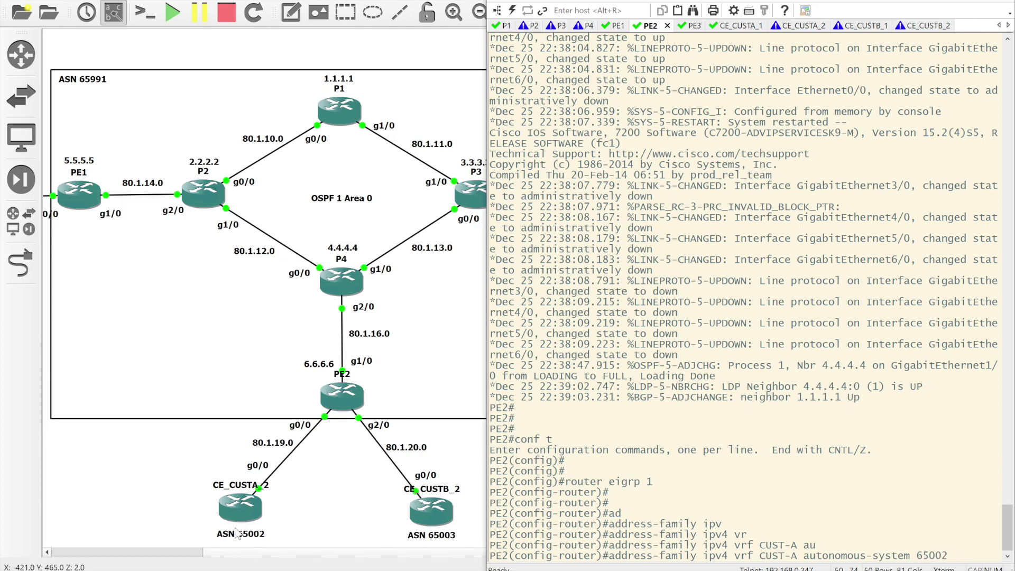
key(Return)
key(Return)
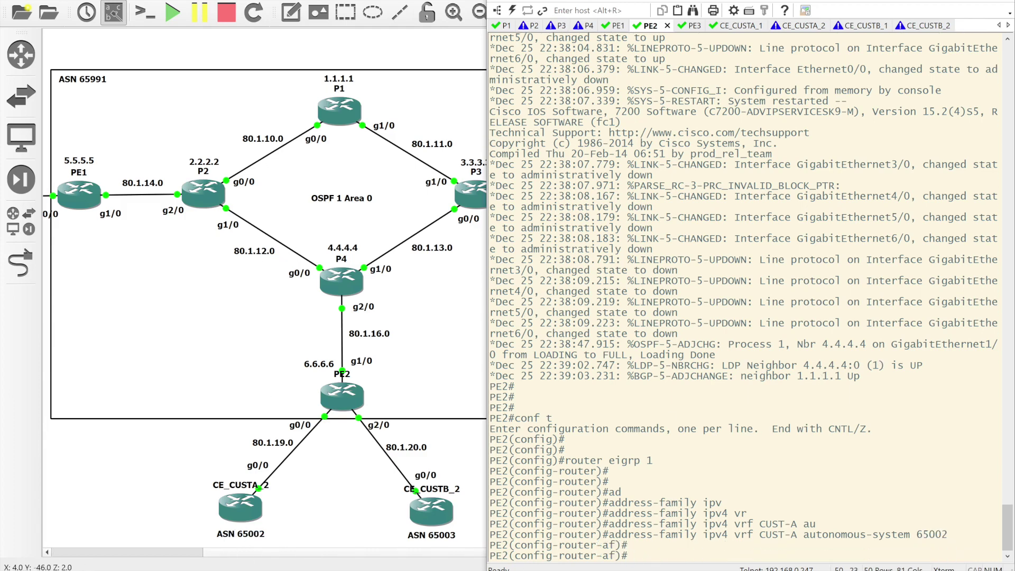
Step: Add the EIGRP network 80.1.19.0 0.0.0.3 for CUST-A
text(ne)
text(t)
key(Tab)
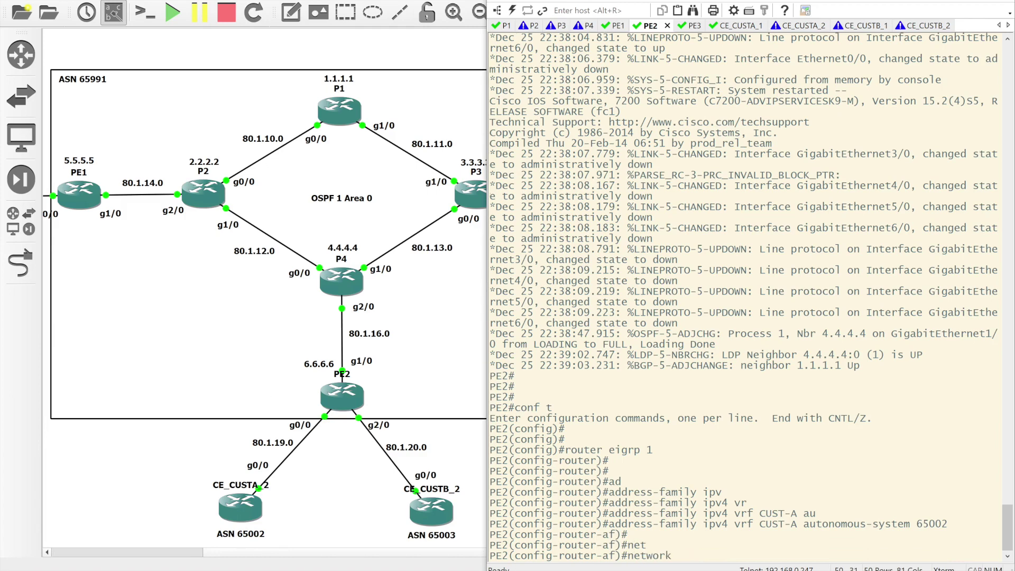
text(80.1.19.0 0.0.0.3)
key(Return)
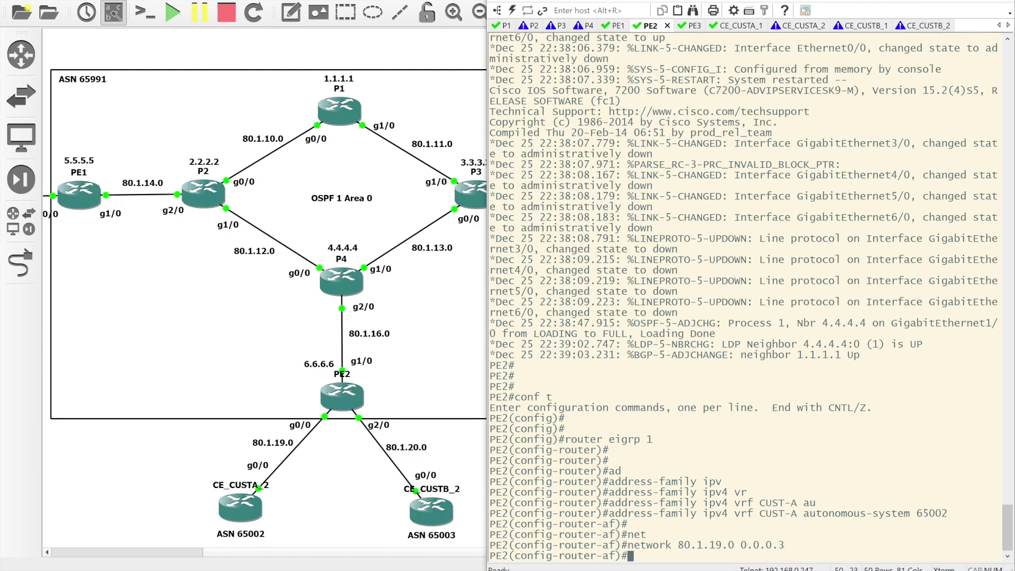
key(Return)
key(Return)
text(red)
key(Tab)
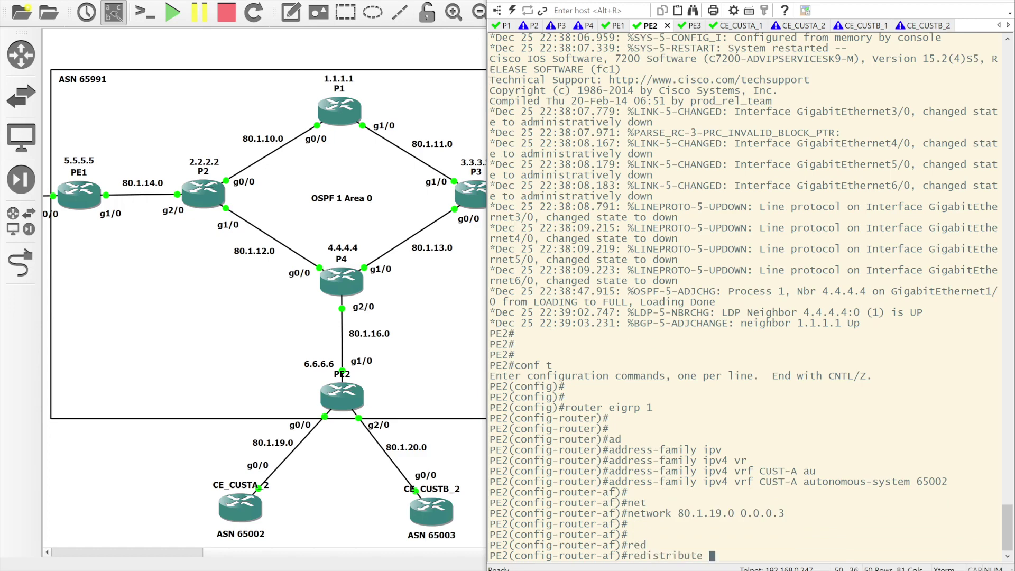
text(bgp)
text( 65991 )
text(?met)
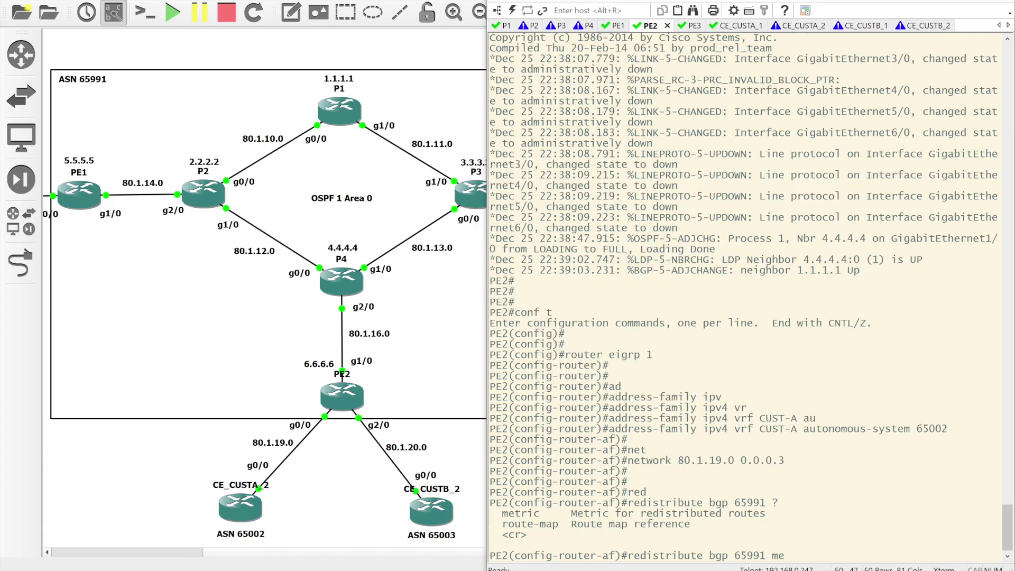
key(Tab)
text(?)
text(100)
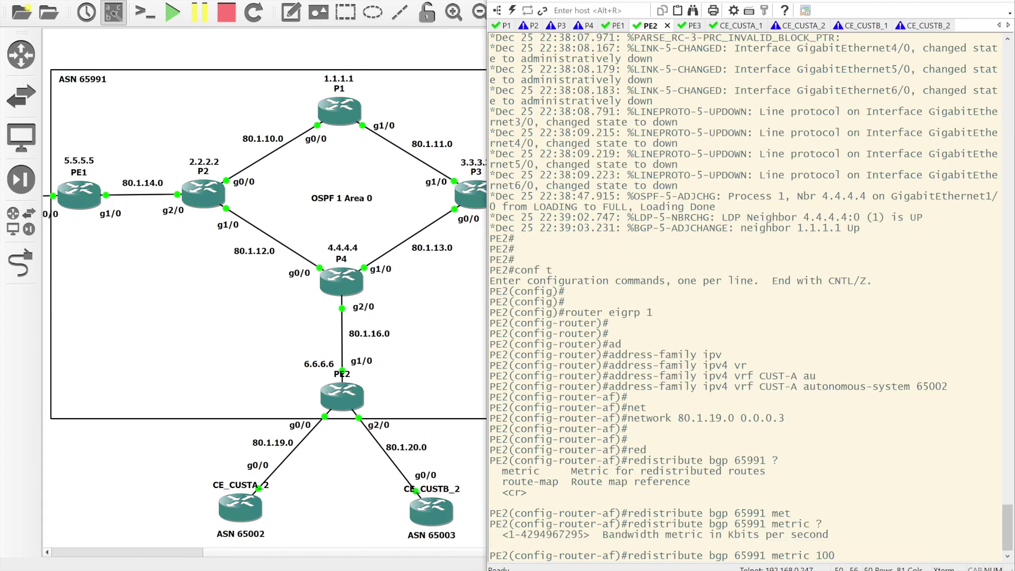
text(0 ?)
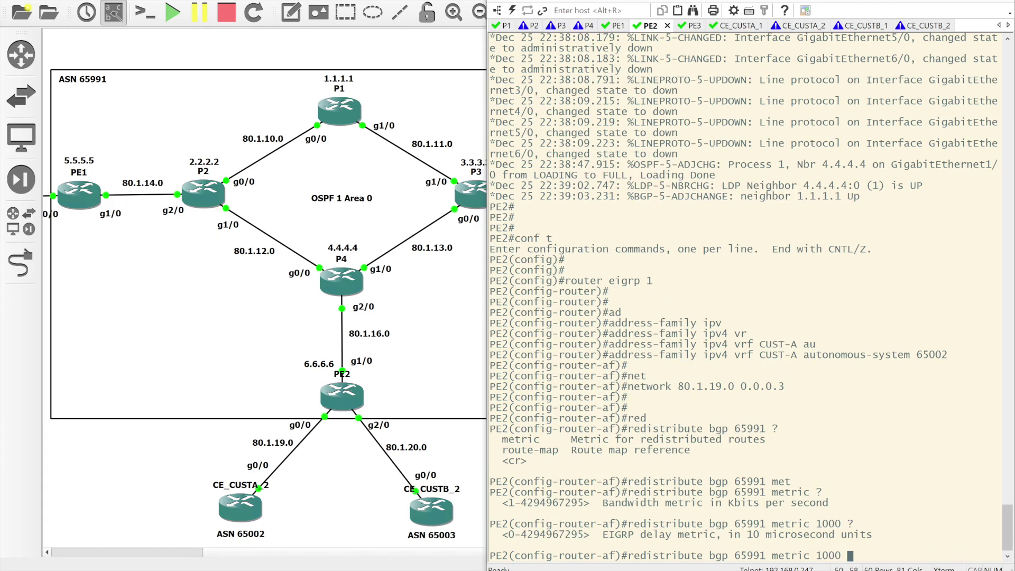
text(100 ?255 ?)
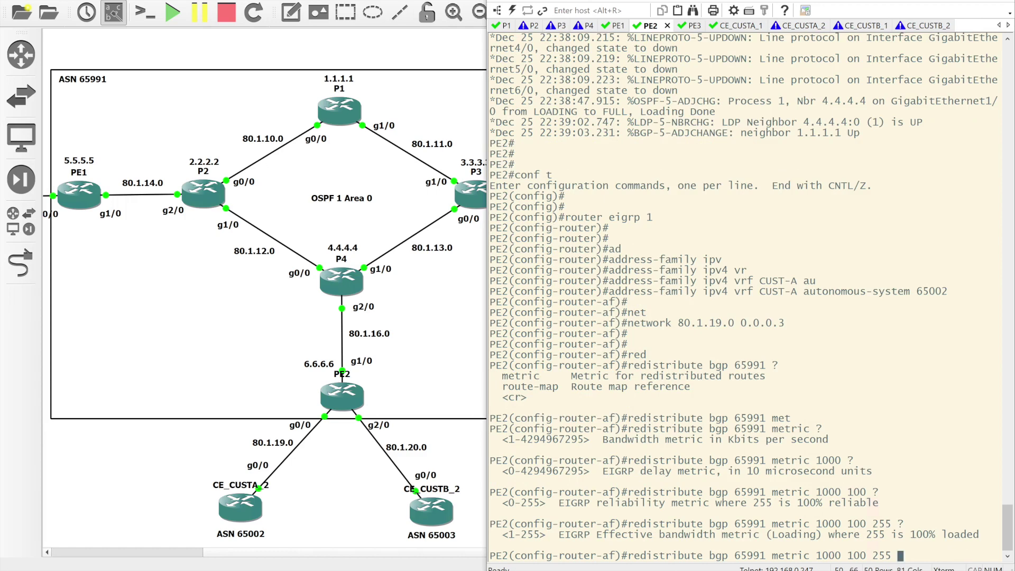
text(1 ?)
text(1500)
key(Return)
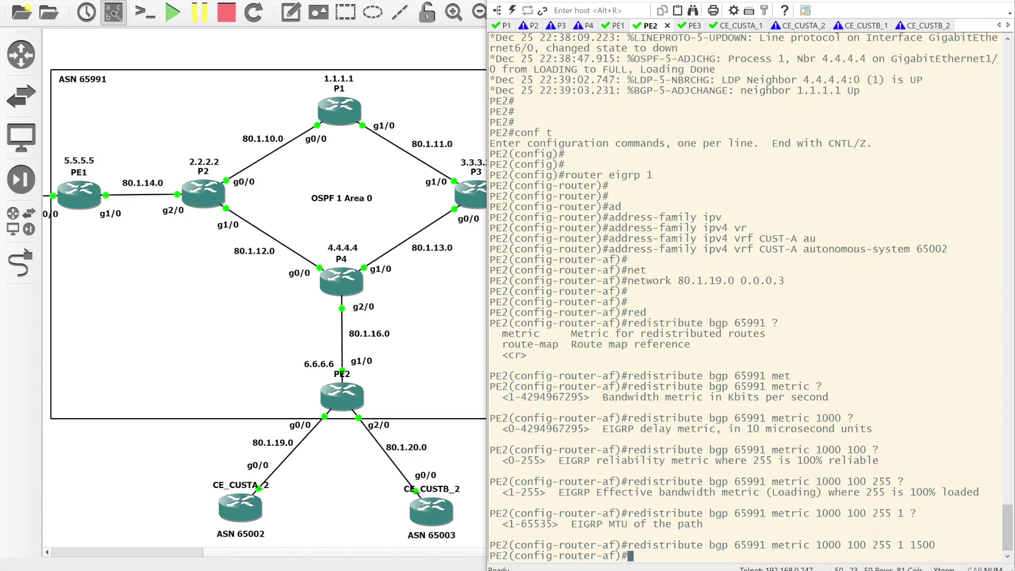
key(Return)
key(Return)
text(exit)
key(Return)
text(exit)
key(Return)
key(Return)
Step: Enter the BGP 65991 IPv4 address family for VRF CUST-A
text(router bgp 65991)
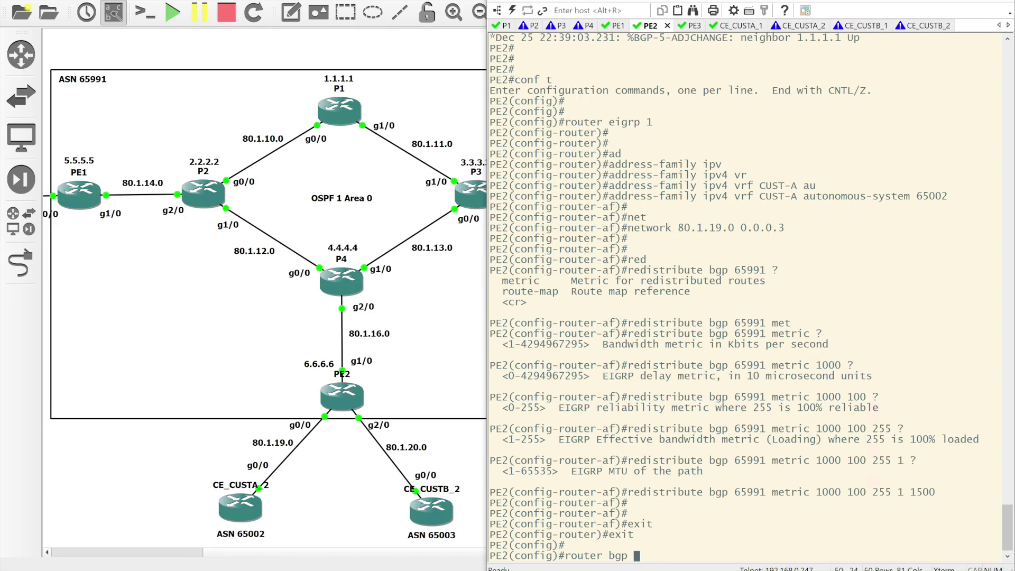
key(Return)
key(Return)
key(Return)
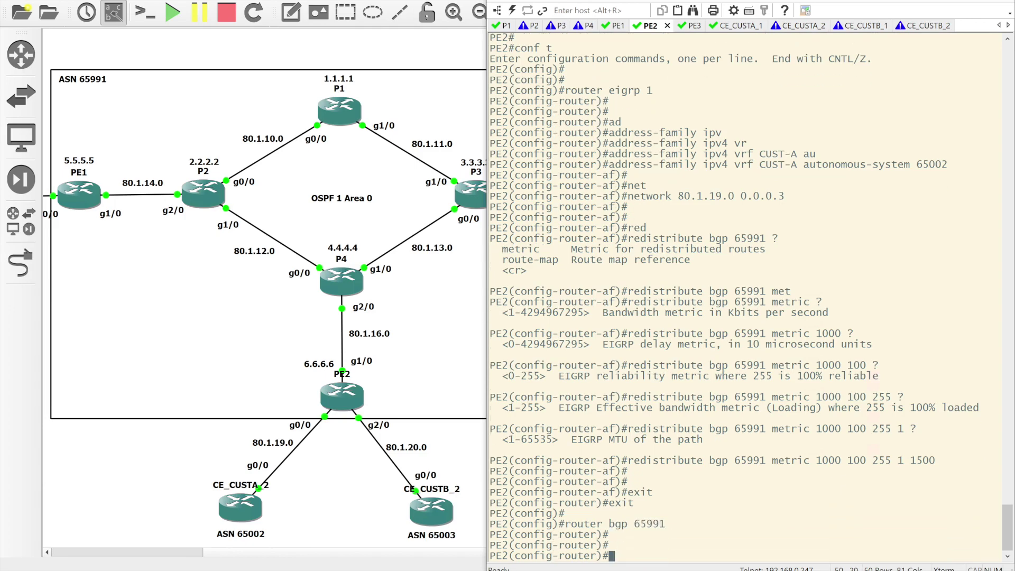
text(ad)
key(Tab)
text(ipv)
key(Tab)
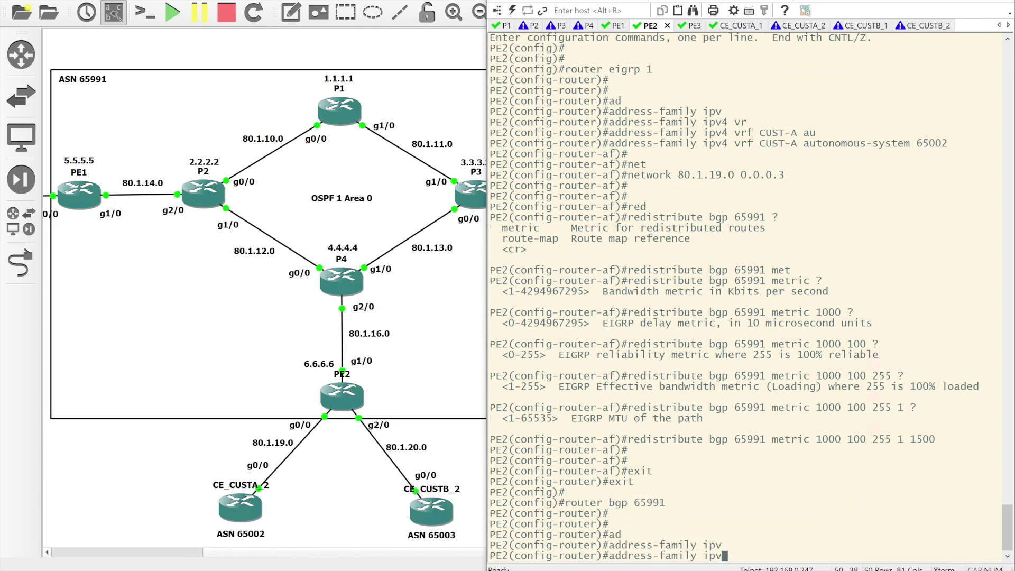
text(4 vrf CUST-A)
key(Return)
key(Return)
Step: Redistribute EIGRP 65002 into BGP for CUST-A and leave configuration mode
text(red)
key(Tab)
text(ei)
key(Tab)
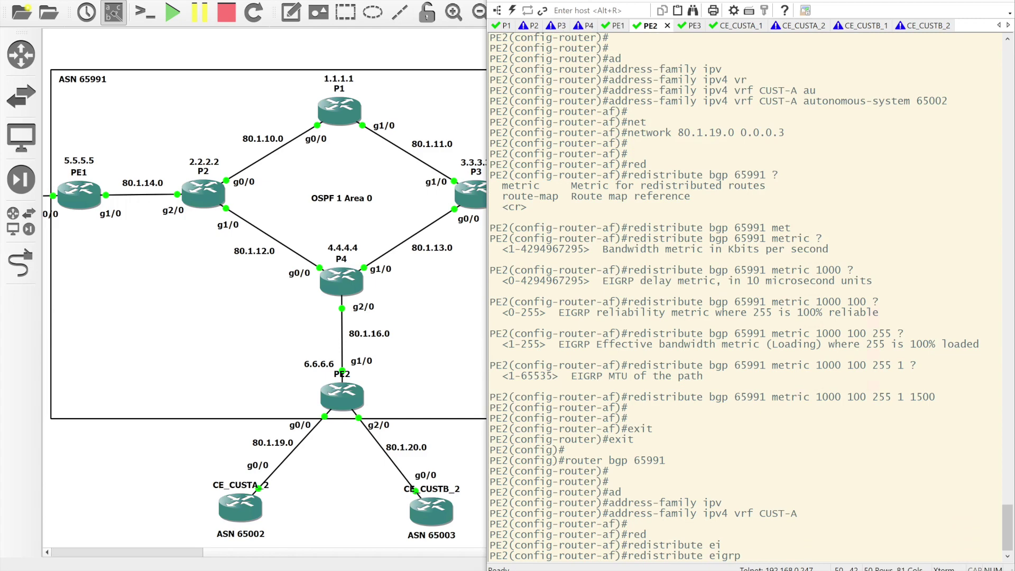
text(?)
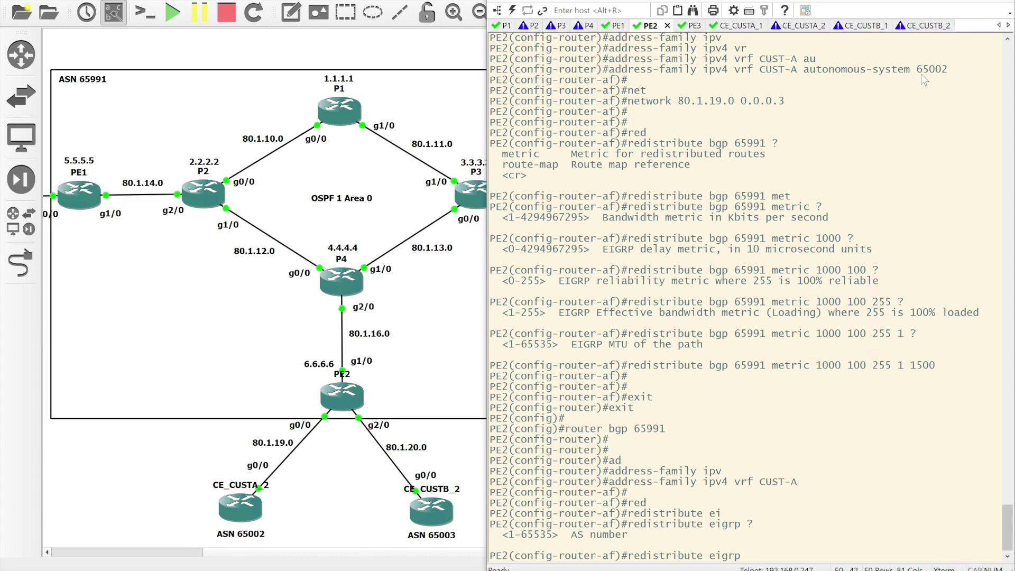
right_click(801, 369)
key(Return)
key(Return)
key(Return)
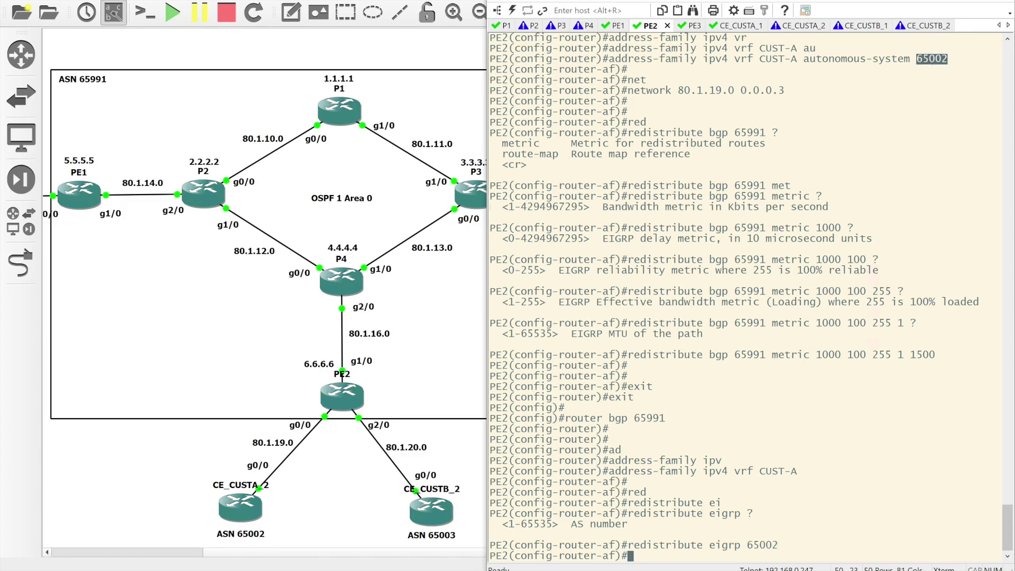
text(end)
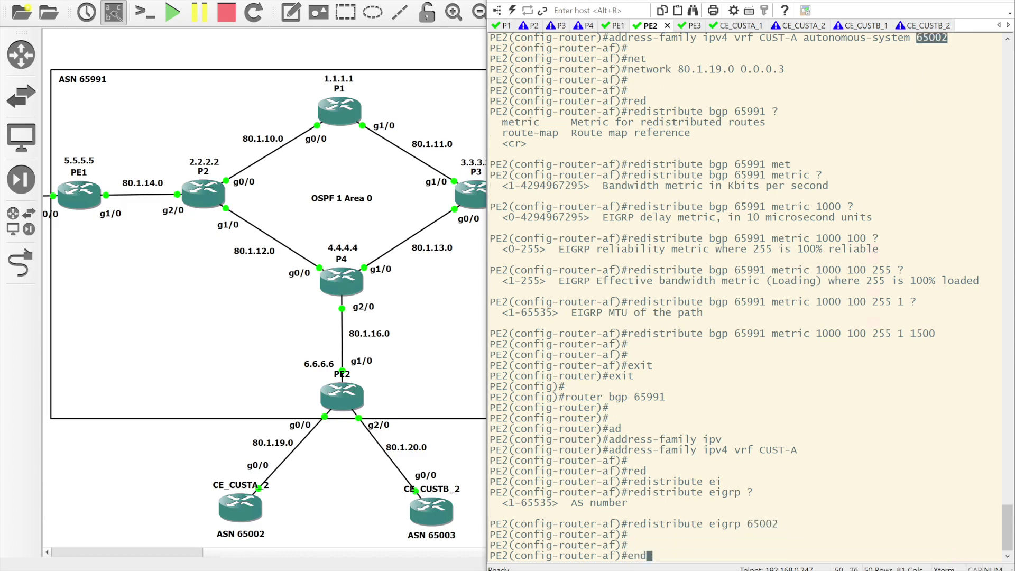
key(Return)
key(Return)
key(Return)
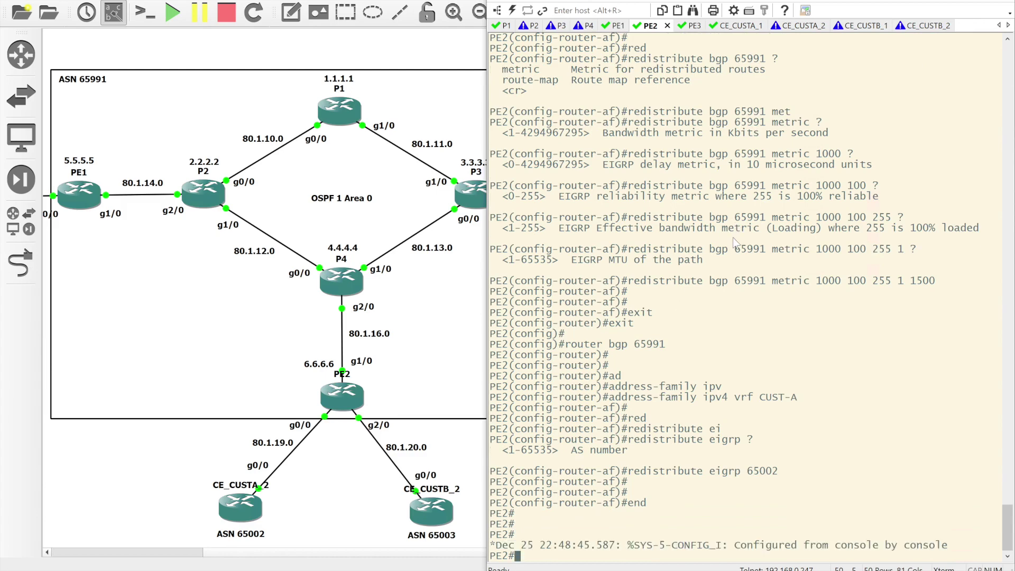
Step: On CE_CUSTA_2, list interface addresses and status with 'sh ip int br'
click(800, 26)
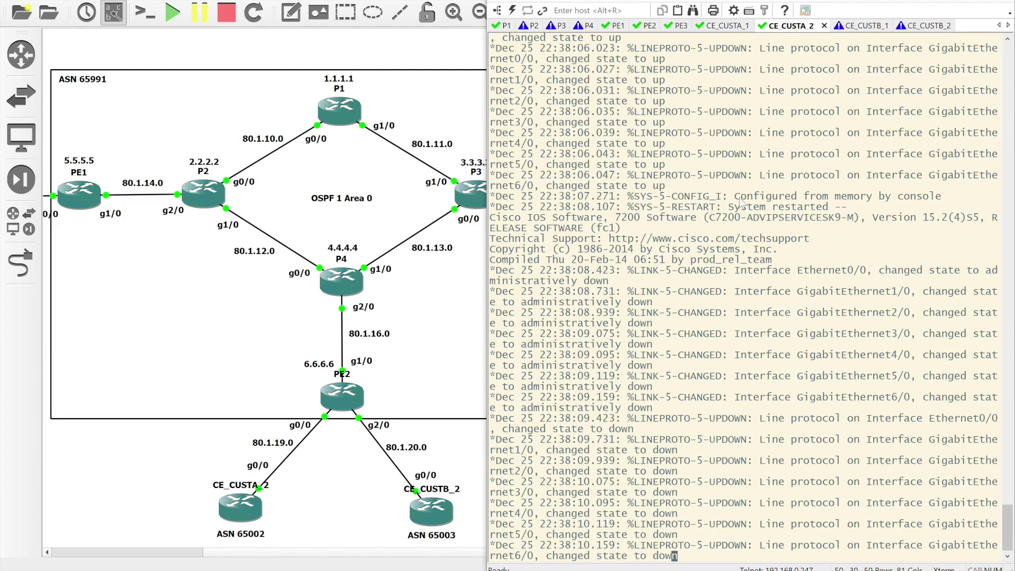
key(Return)
key(Return)
key(Return)
key(Return)
text(sh ip int br)
key(Return)
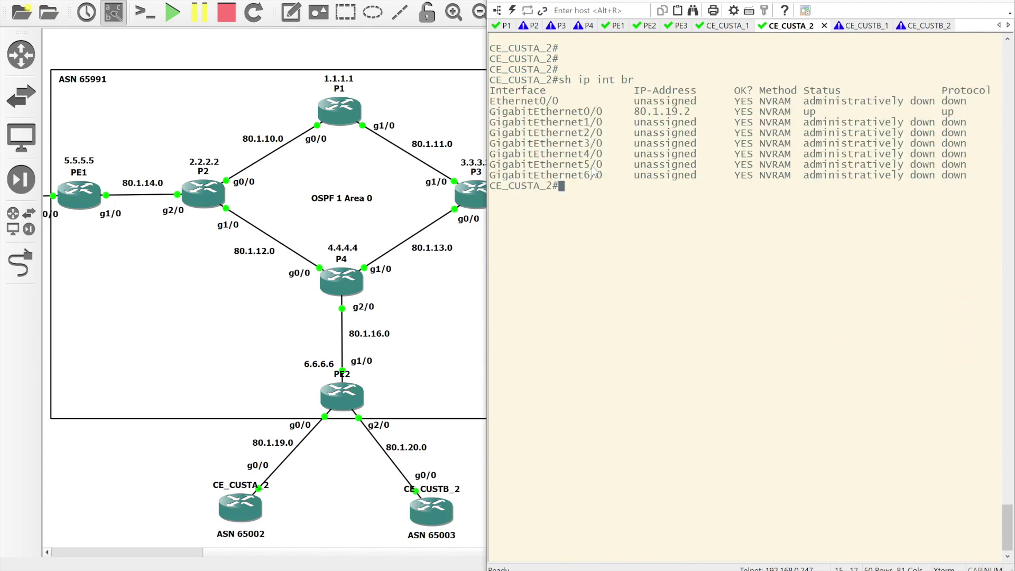
Step: Create Loopback0 on CE_CUSTA_2 with address 10.2.2.2 255.255.255.255
text(conf t)
key(Return)
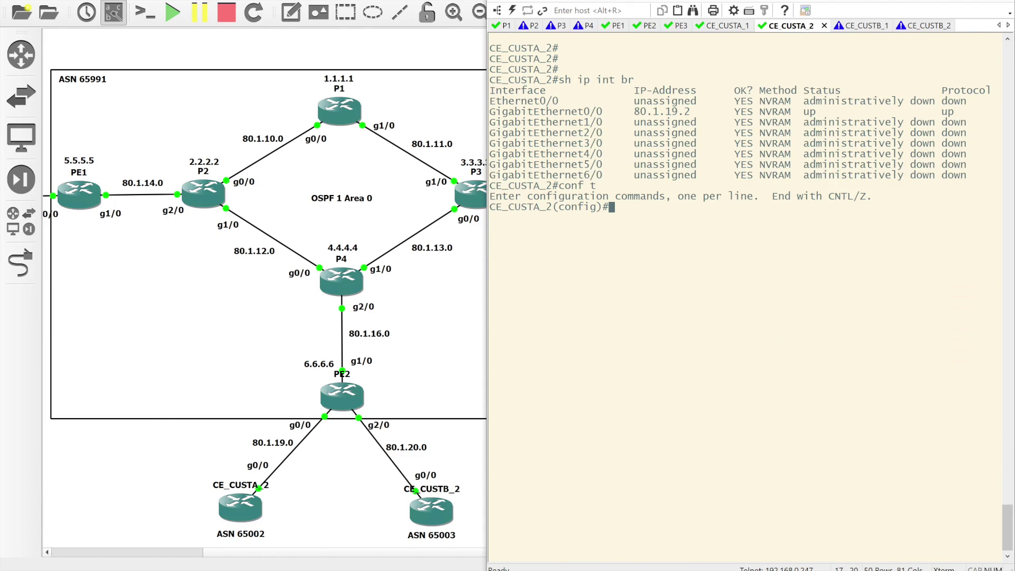
text(int loop0)
key(Return)
text(ip add)
key(Tab)
text(10)
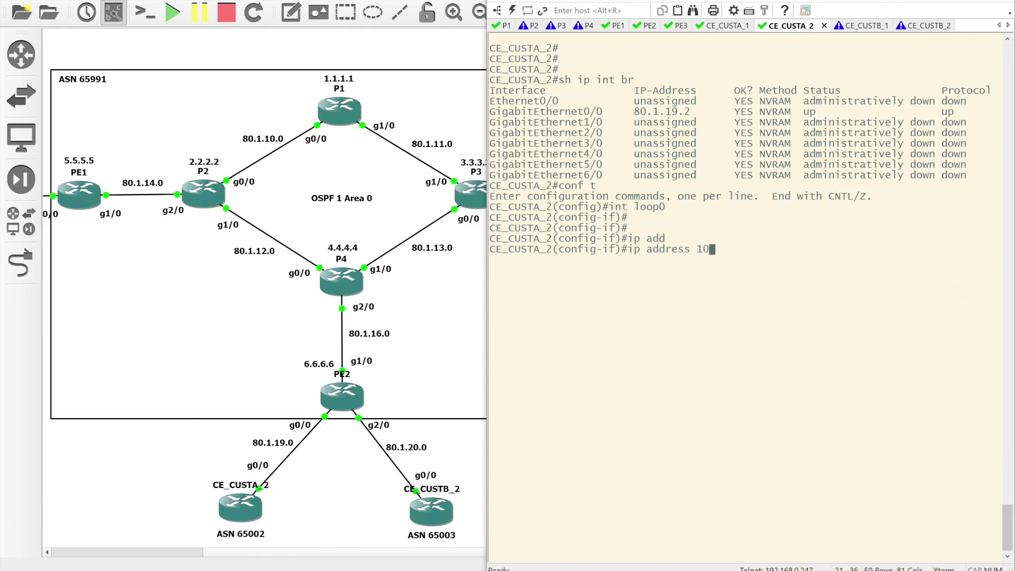
text(.2.2.2.2)
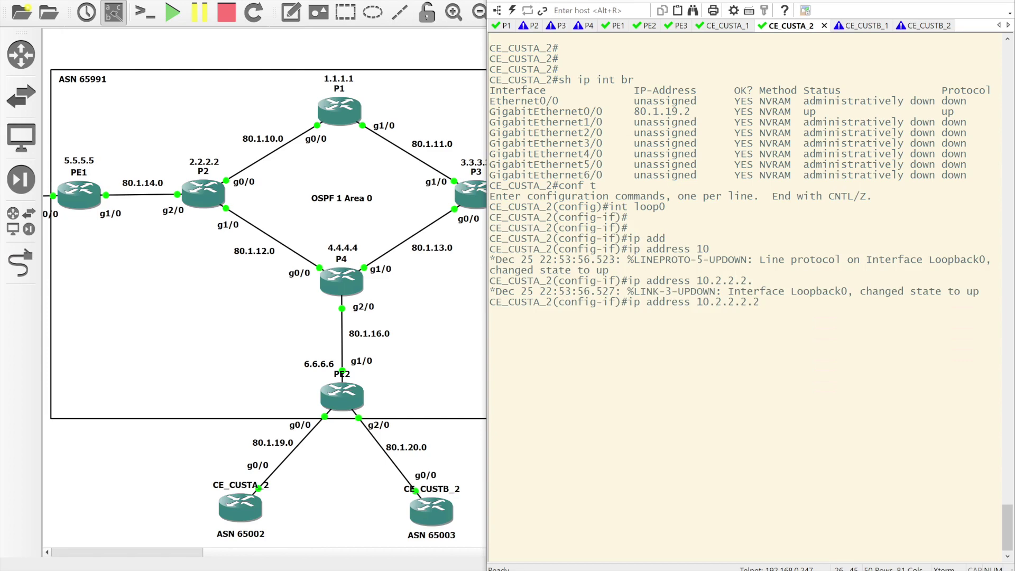
key(BackSpace)
key(BackSpace)
text(255.255.255.255)
key(Return)
key(Return)
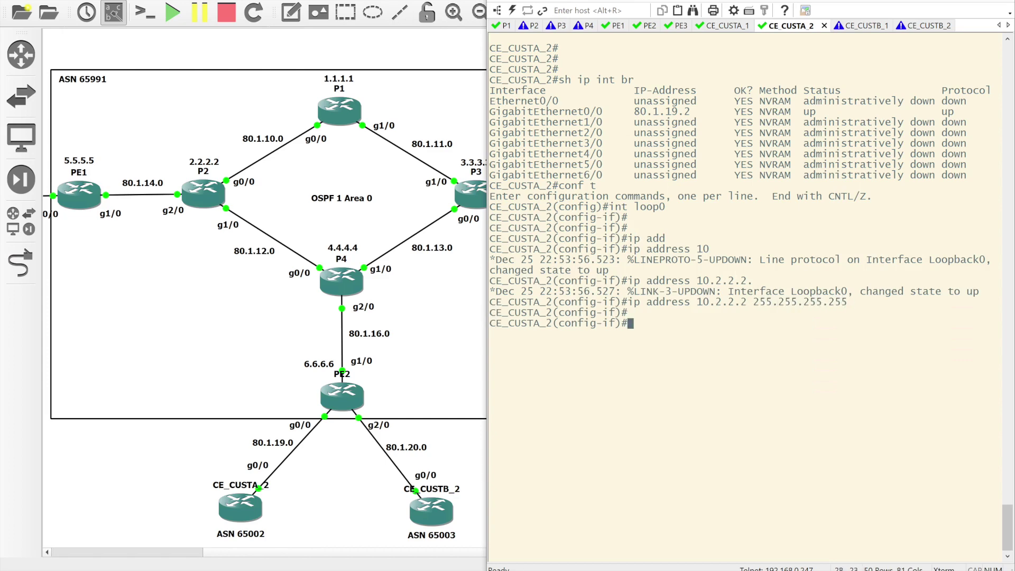
key(Return)
text(exit)
key(Return)
key(Return)
key(Return)
Step: Start EIGRP 65002 and advertise network 80.1.19.0 0.0.0.3
text(router)
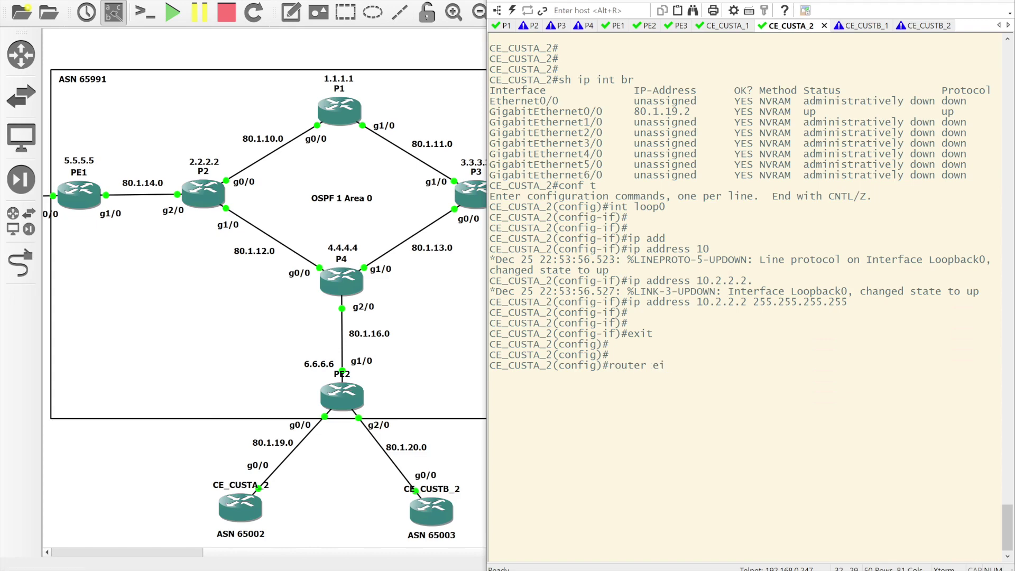
text(ei)
key(Tab)
text(65002)
key(Return)
key(Return)
key(Return)
text(ne)
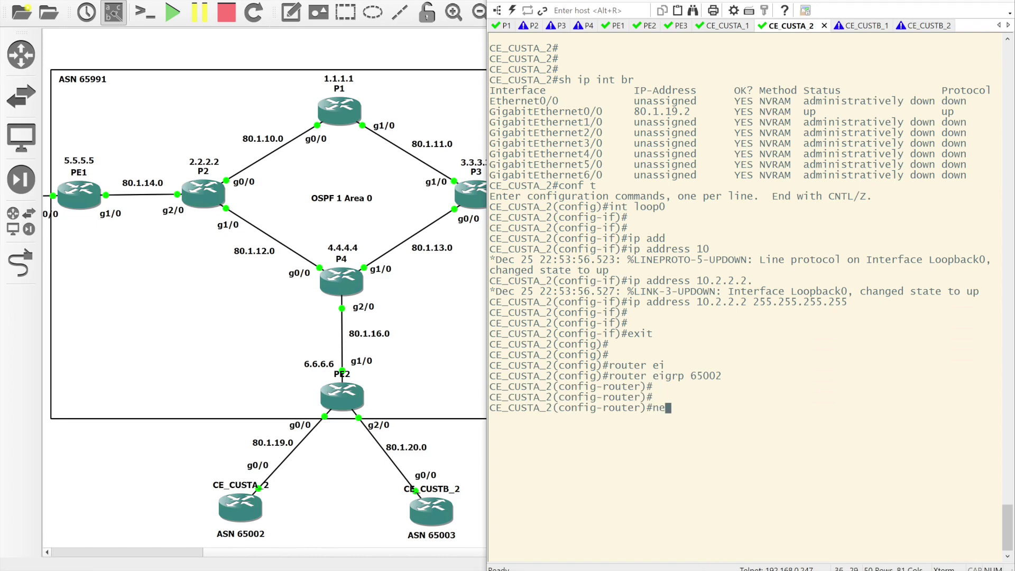
text(t)
key(Tab)
text(80)
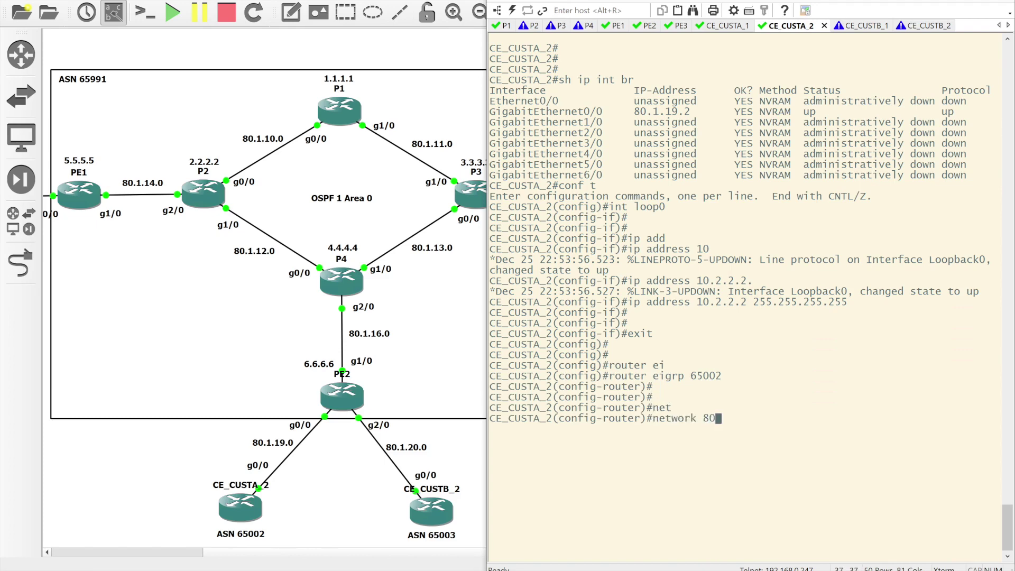
text(.1.19.0 0.0.0.3)
key(Return)
key(Return)
text(net)
Step: Advertise loopback network 10.2.2.2 0.0.0.0, exit configuration, and highlight the new adjacency message
key(Tab)
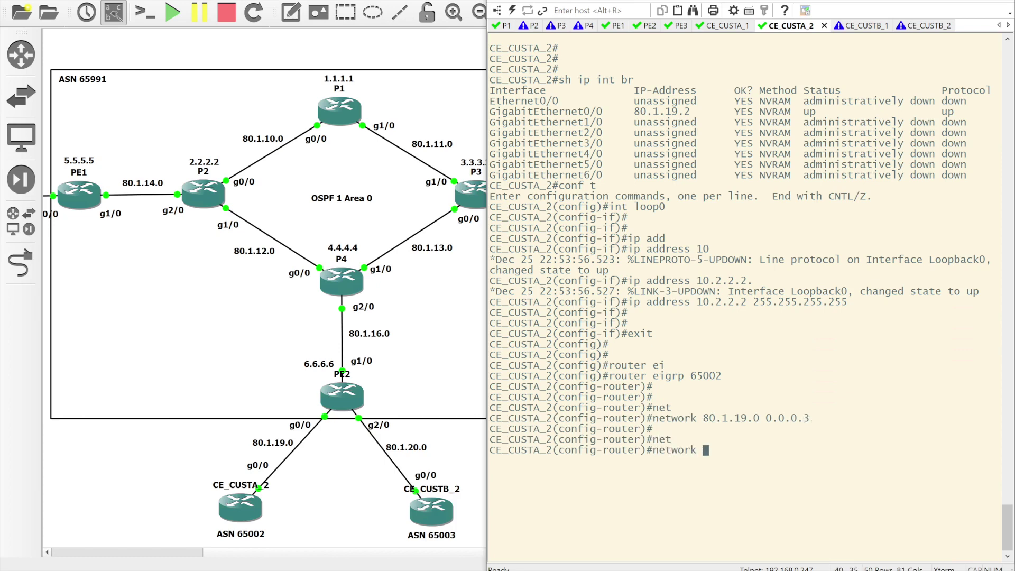
text(10)
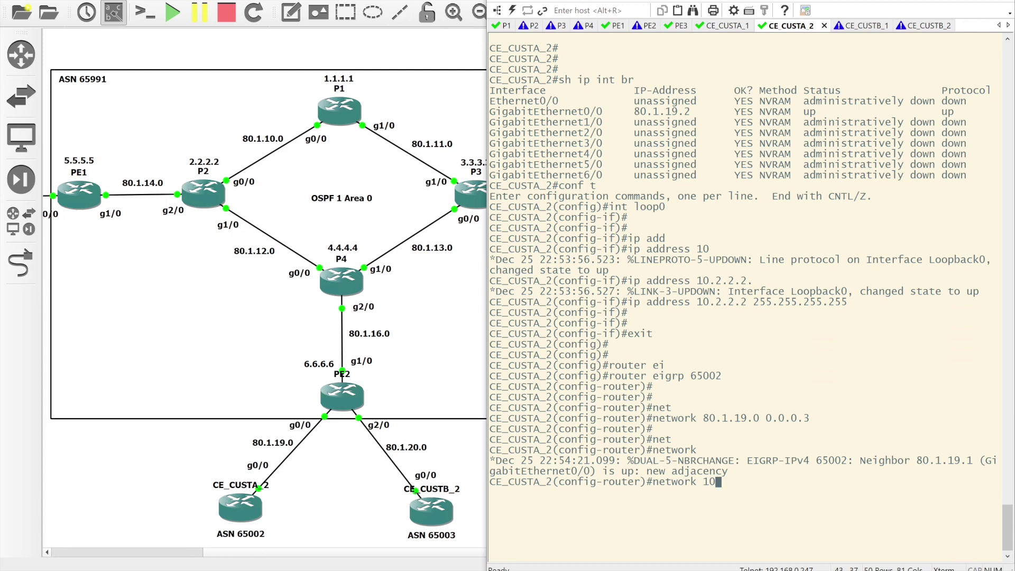
text(.2.2.2 0.0.0.0)
key(Return)
key(Return)
key(Return)
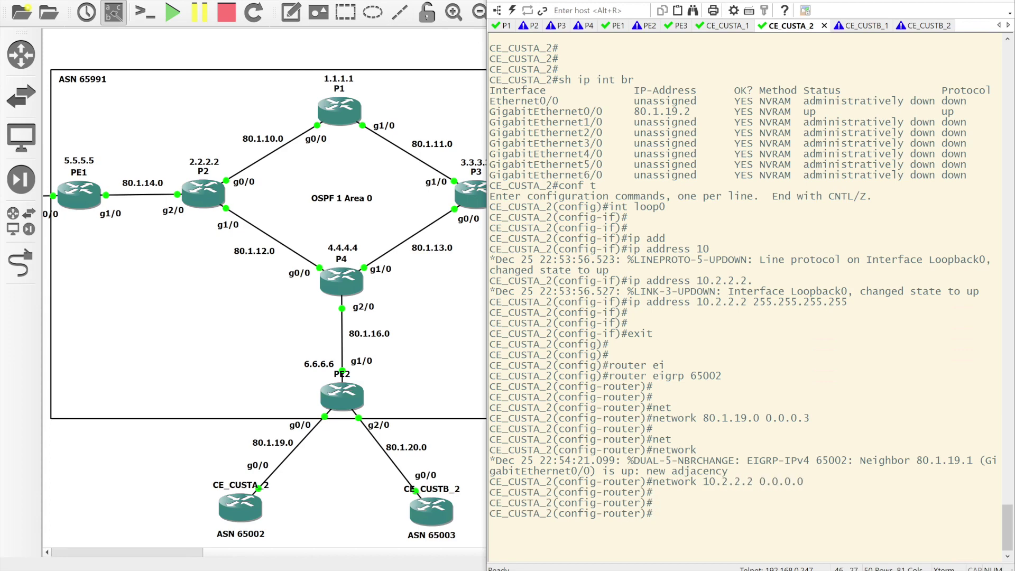
text(end)
key(Return)
key(Return)
key(Return)
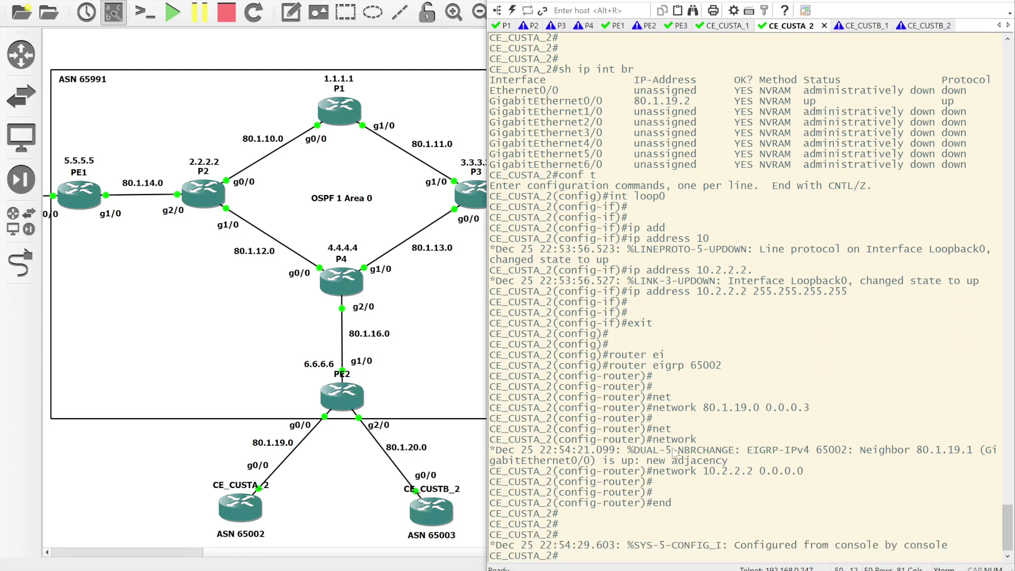
drag(672, 450, 802, 461)
click(707, 95)
Step: On PE2, highlight the new EIGRP adjacency log lines
click(649, 27)
key(Return)
key(Return)
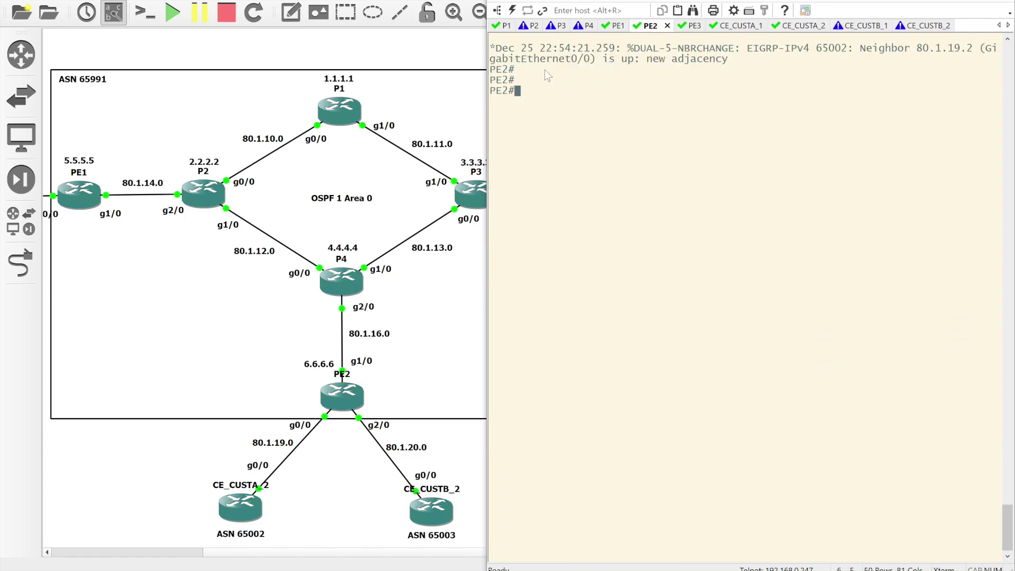
drag(489, 48, 744, 61)
click(652, 115)
key(Return)
key(Return)
Step: Run 'show ip eigrp vrf CUST-A neighbors' and point out neighbor 80.1.19.2
text(sh ip ei)
key(Tab)
text(vrf)
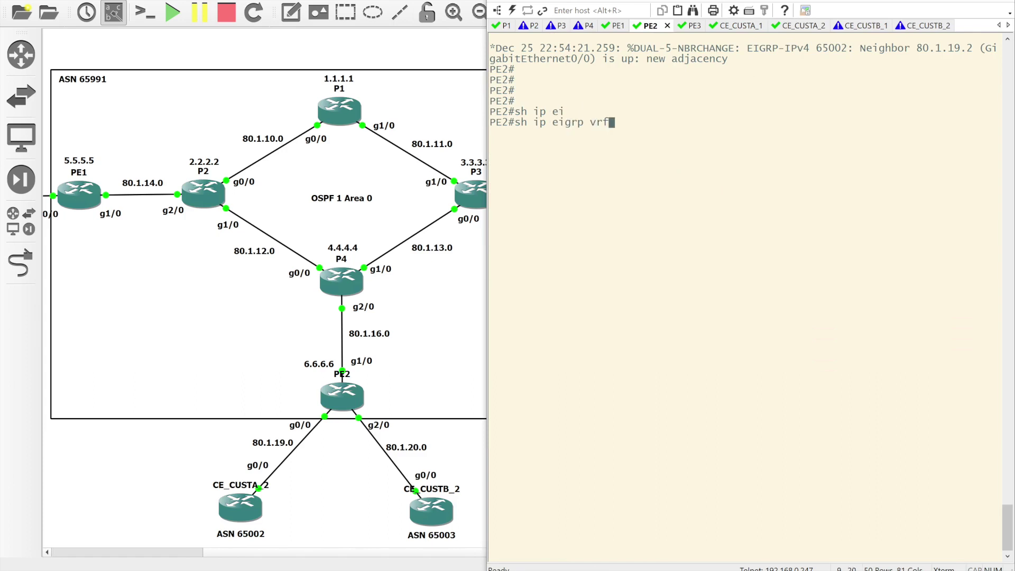
key(Tab)
text(CIST-)
key(BackSpace)
key(BackSpace)
key(BackSpace)
key(BackSpace)
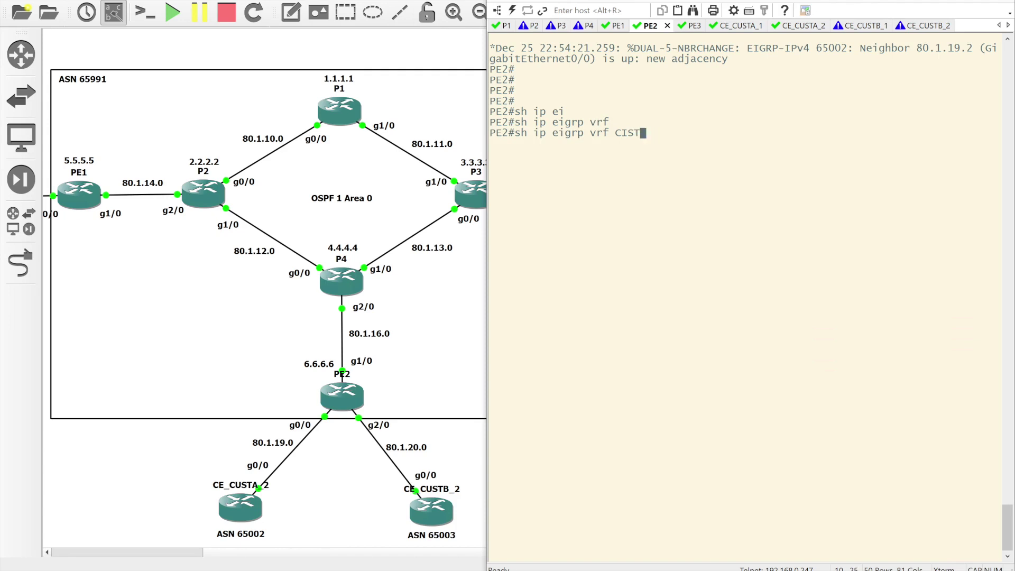
text(UCT)
key(BackSpace)
key(BackSpace)
text(ST-A nei)
key(Tab)
key(Return)
key(Return)
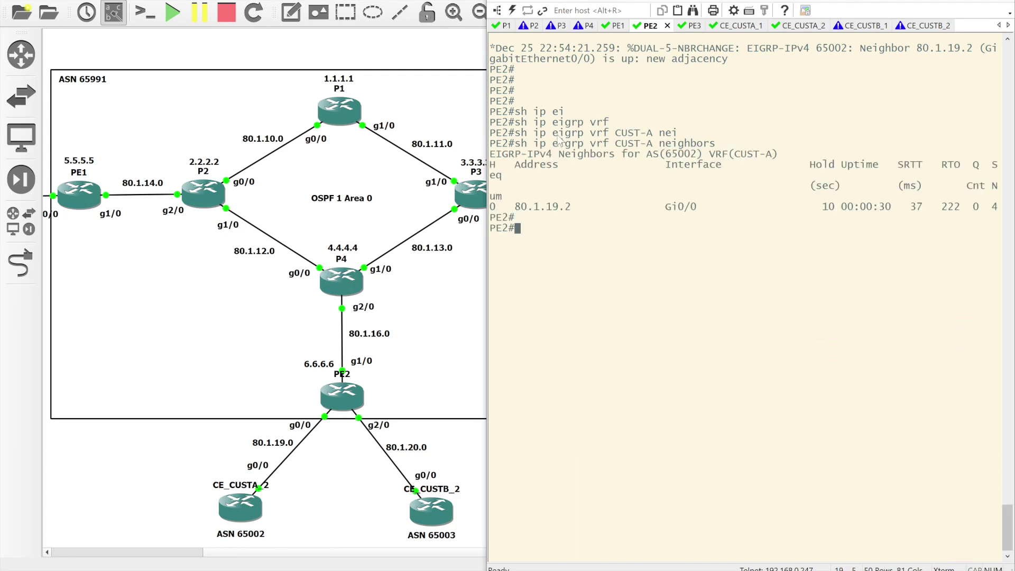
double_click(543, 207)
click(551, 246)
key(Return)
key(Return)
Step: Run 'show bgp vpnv4 unicast all' and highlight routes 10.1.1.1, 10.2.2.2, 80.1.17.0, 80.1.19.0
text(sh bgp vp)
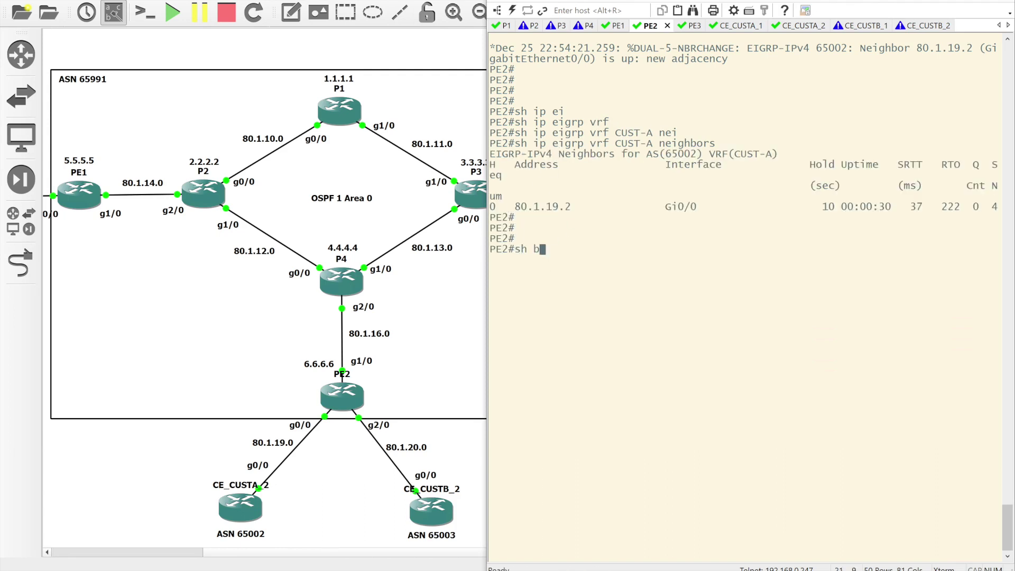
key(Tab)
text(4 uni)
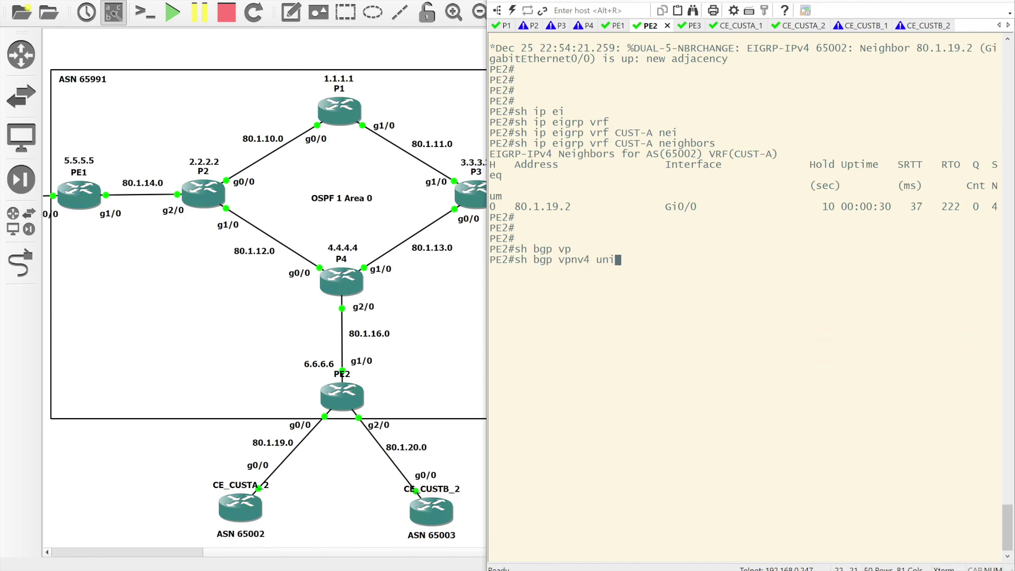
key(Tab)
text(all)
key(Return)
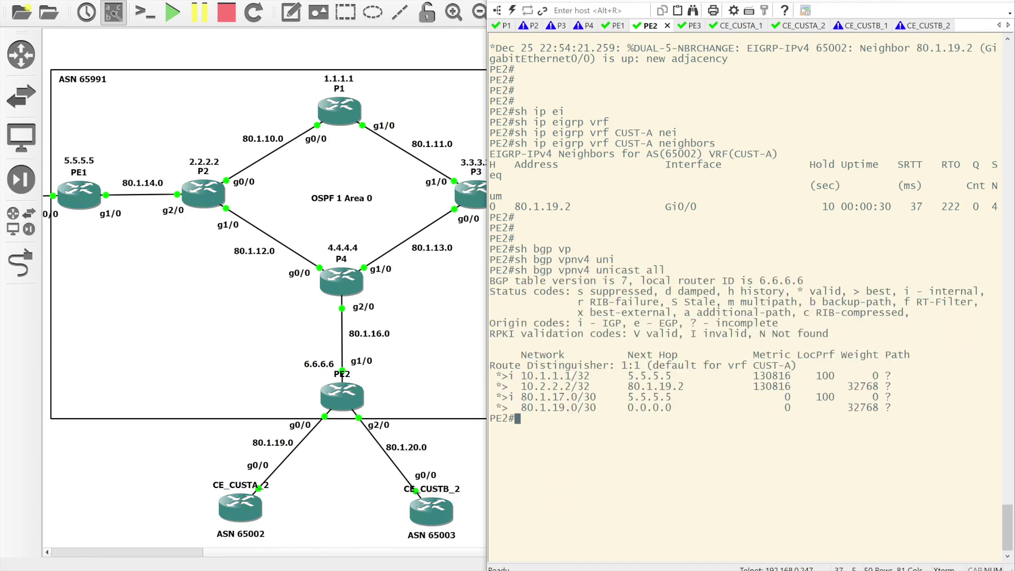
drag(523, 376, 898, 407)
click(897, 406)
drag(522, 377, 592, 386)
drag(518, 401, 598, 408)
click(599, 408)
Step: Exit config mode on CE_CUSTA_1 and show its routing table, highlighting learned routes 10.2.2.2 and 80.1.19.0/30
click(744, 27)
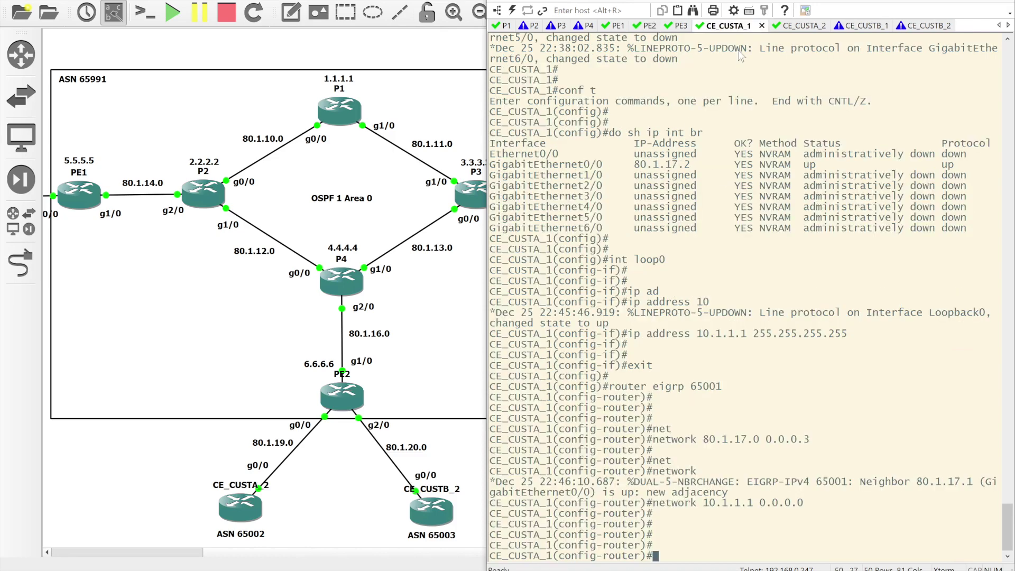
key(Return)
key(Return)
key(Return)
text(end)
key(Return)
key(Return)
key(Return)
key(Return)
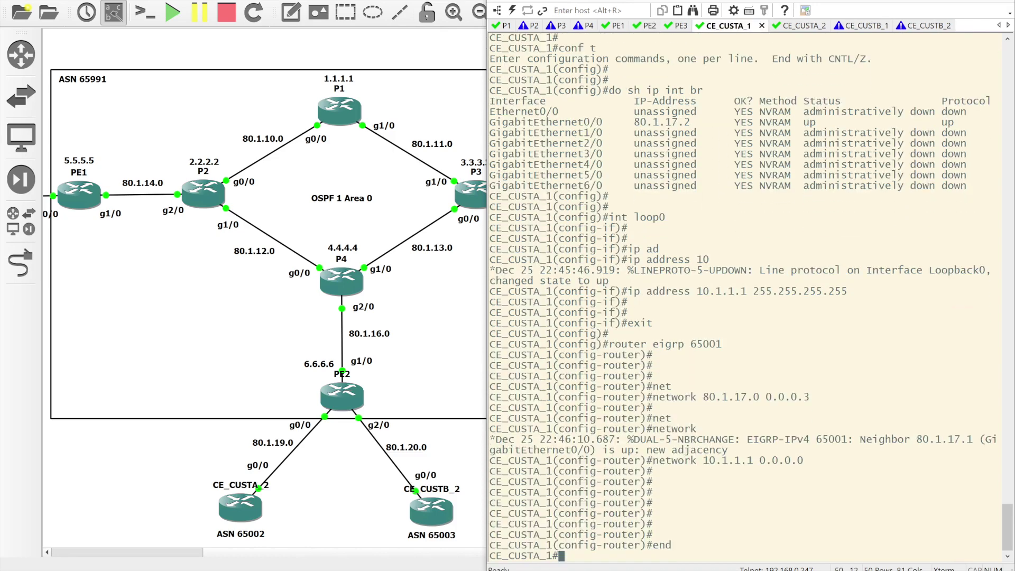
text(sh ip ro)
key(Tab)
key(Return)
key(Return)
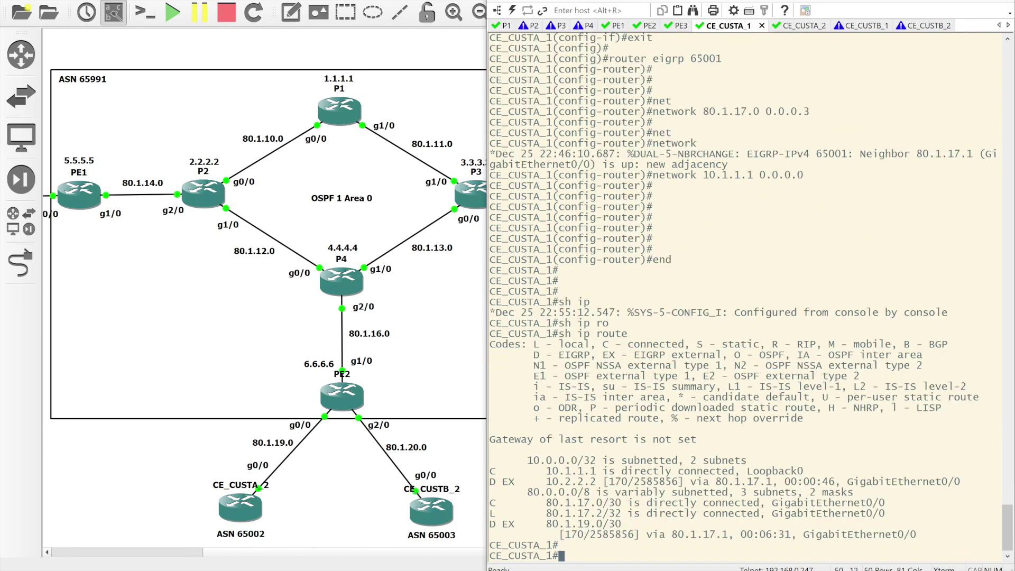
triple_click(493, 482)
click(493, 482)
triple_click(493, 482)
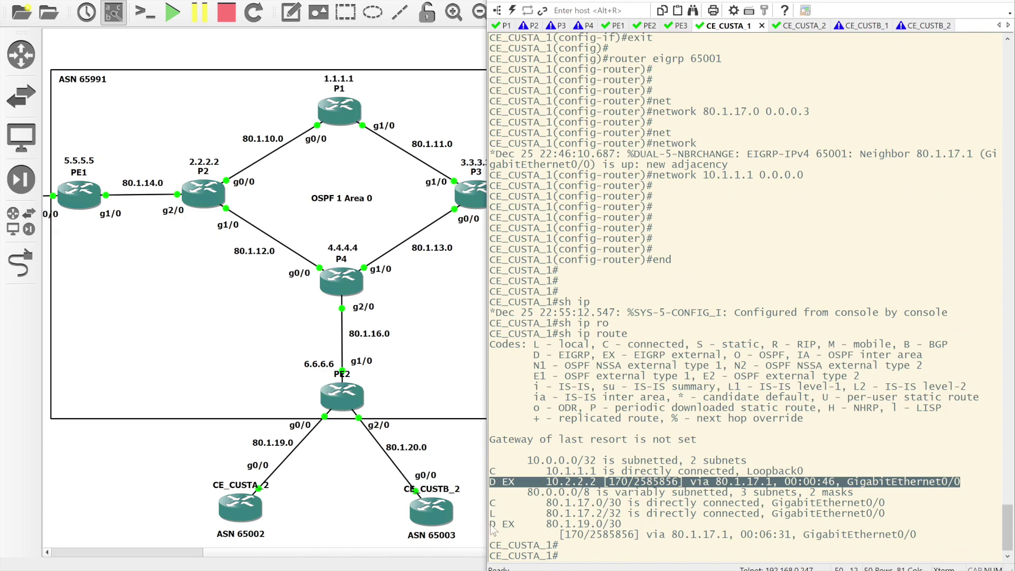
drag(491, 525, 934, 540)
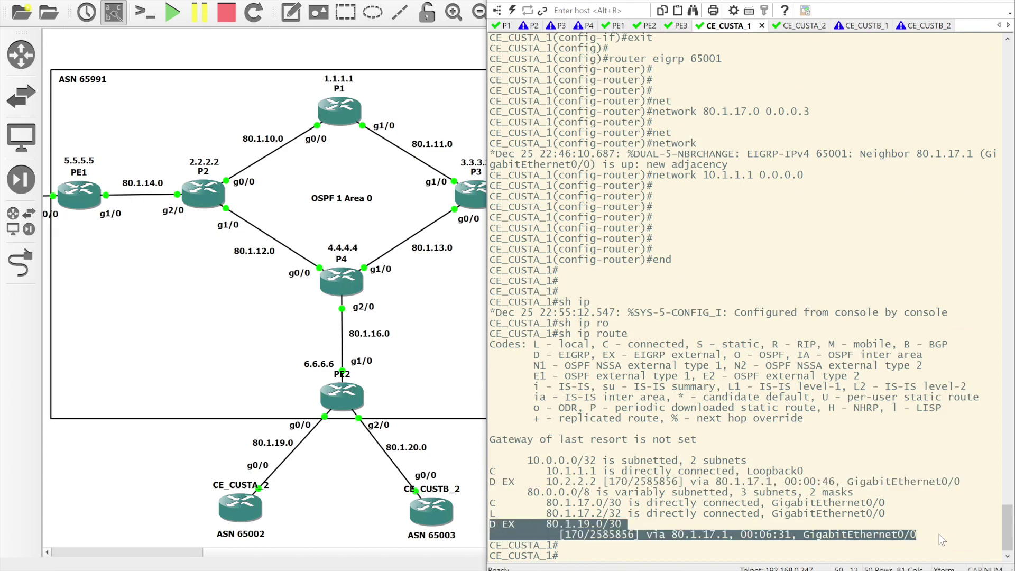
click(687, 207)
Step: Show CE_CUSTA_2's routing table, highlighting the external EIGRP routes 10.1.1.1/32 and 80.1.17.0/30
click(798, 31)
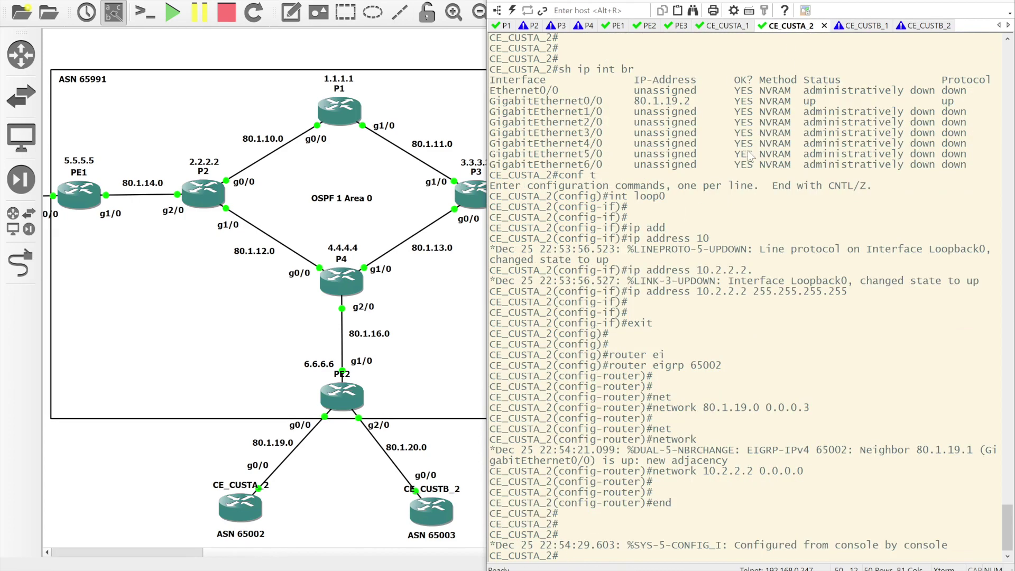
key(Return)
key(Return)
key(Return)
text(sh ip ro)
key(Tab)
key(Return)
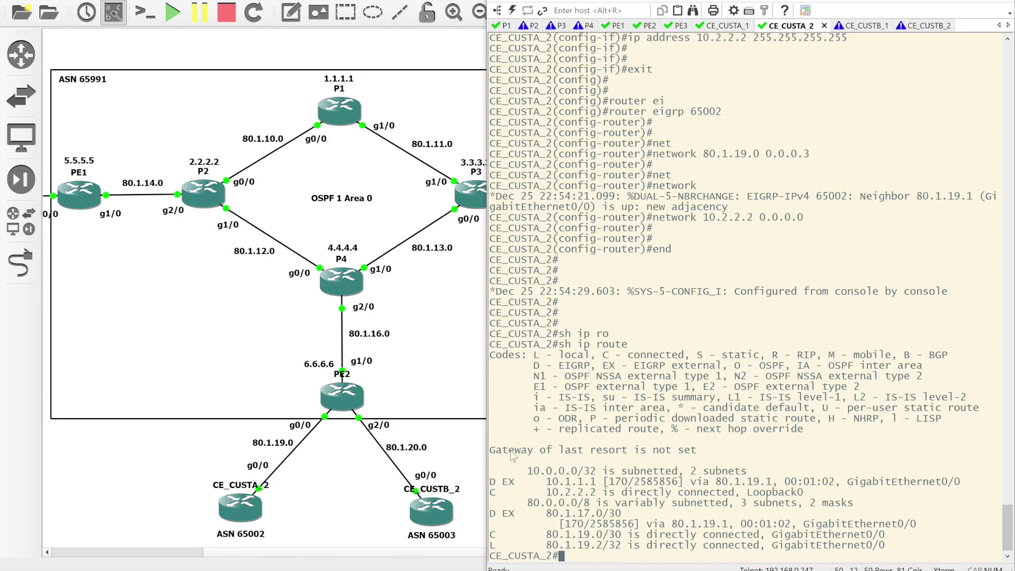
drag(495, 477, 976, 487)
drag(493, 515, 635, 523)
click(635, 515)
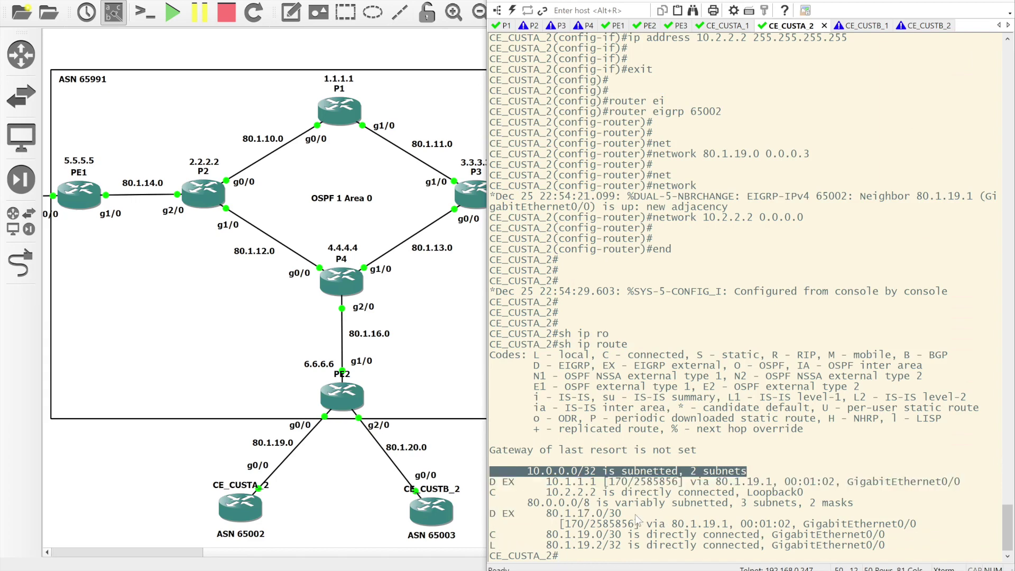
key(Return)
key(Return)
key(Return)
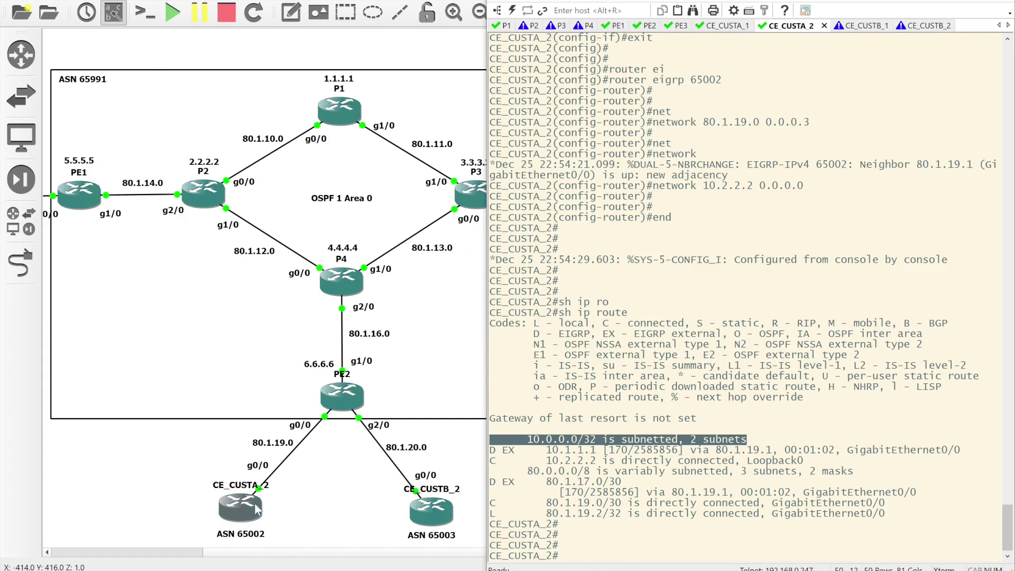
Step: Ping 10.1.1.1 from CE_CUSTA_2 with 100 percent success
text(ping 10.1.1.1)
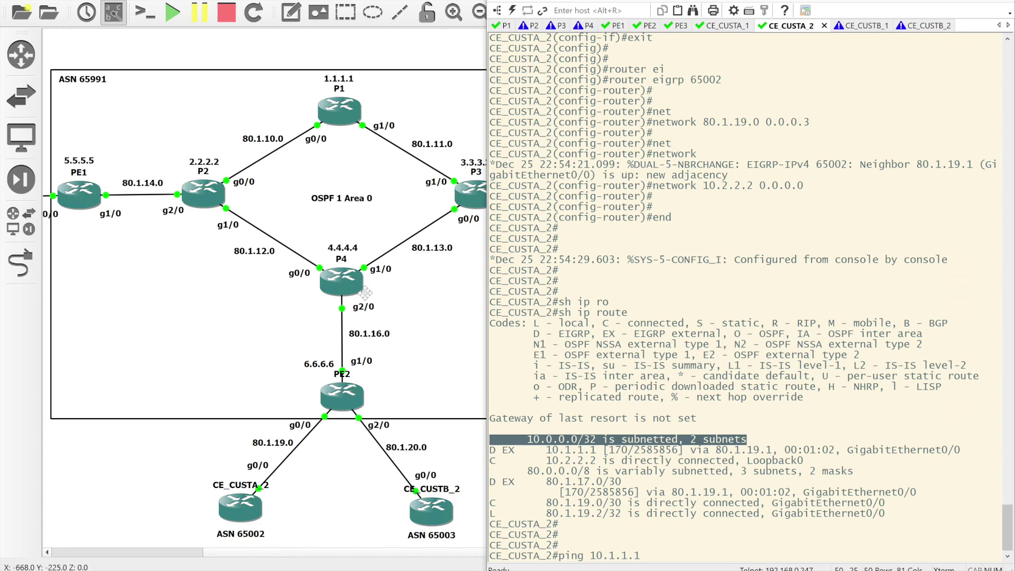
scroll(201, 257, left, 5)
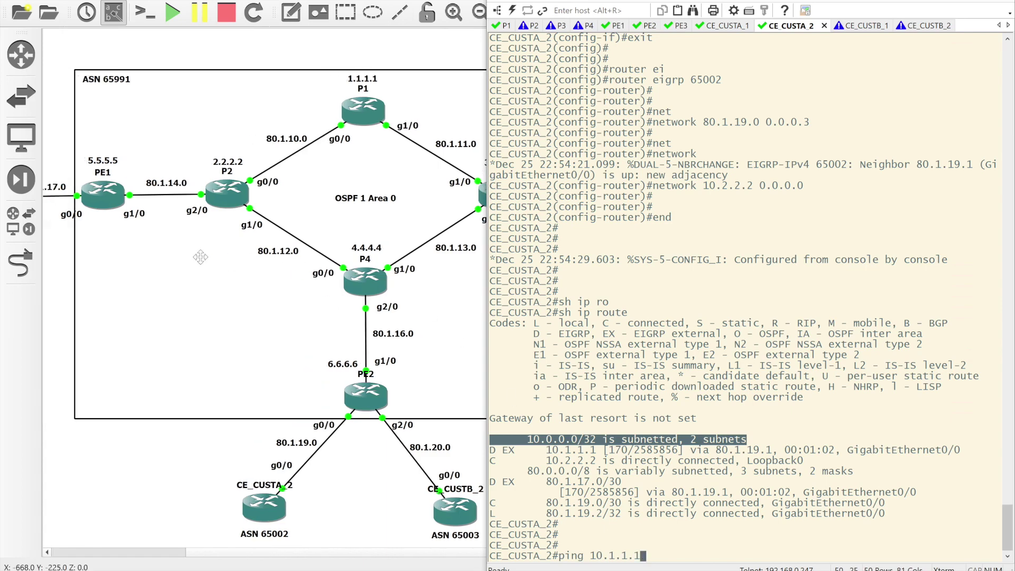
scroll(49, 200, left, 3)
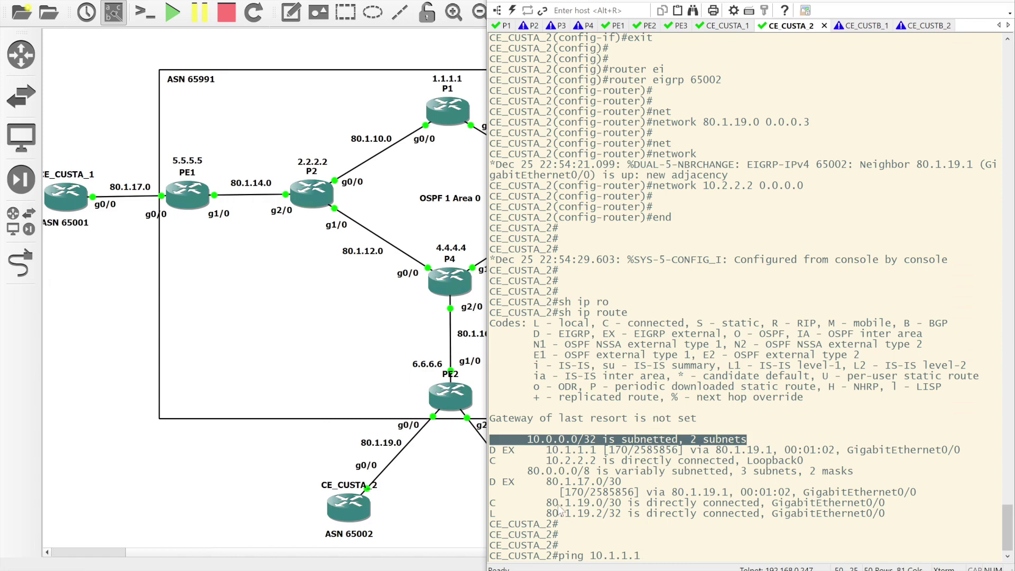
drag(547, 504, 616, 504)
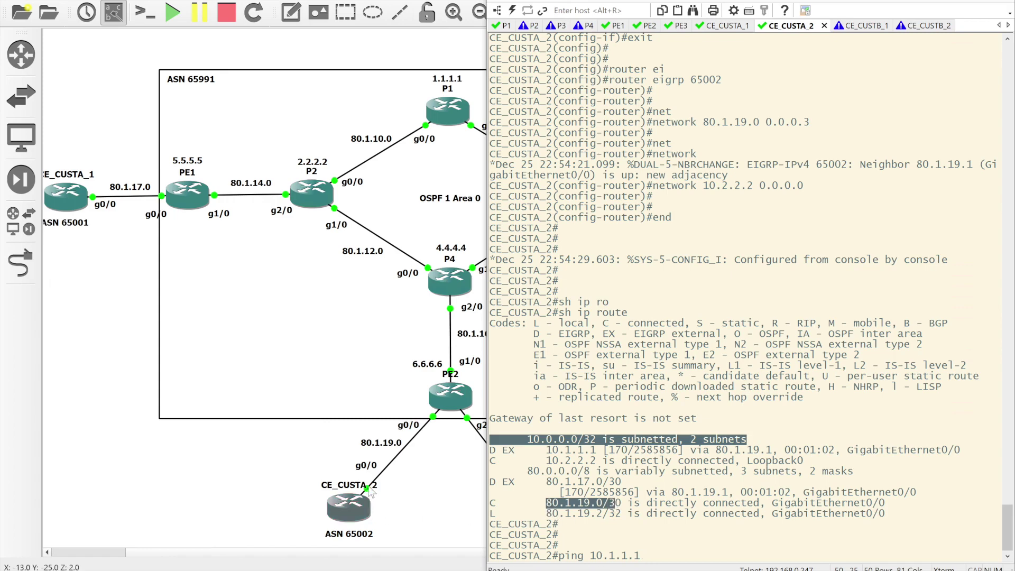
click(612, 418)
key(Return)
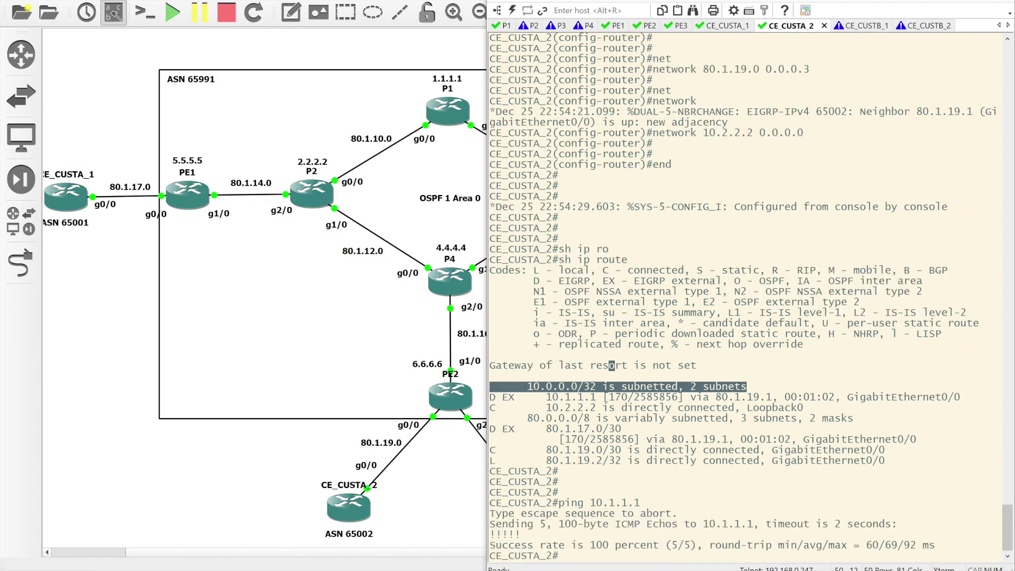
key(Return)
key(Return)
Step: Traceroute to 10.1.1.1 and view its MPLS-labelled hops across the core
text(tr)
key(Tab)
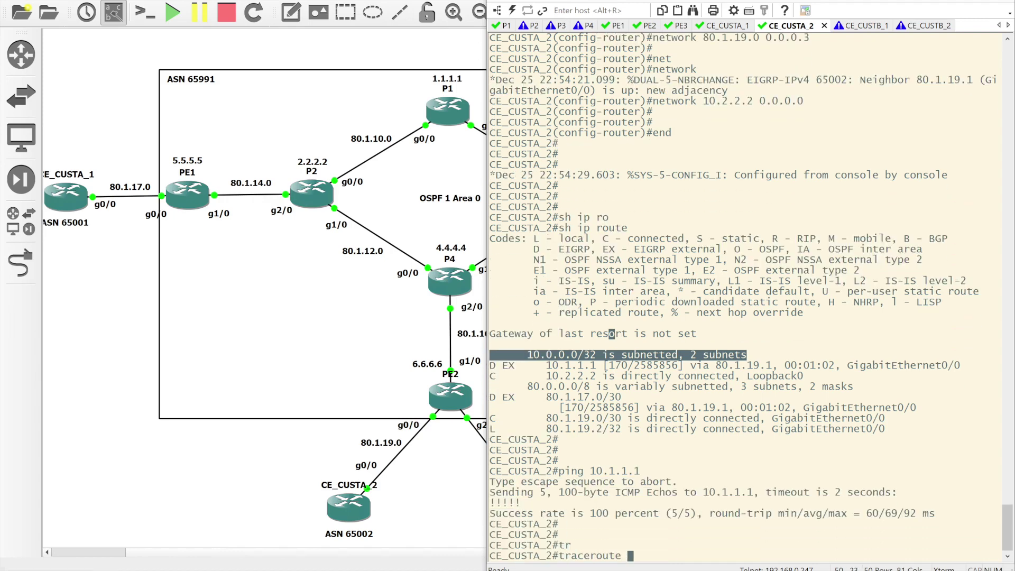
drag(590, 471, 639, 474)
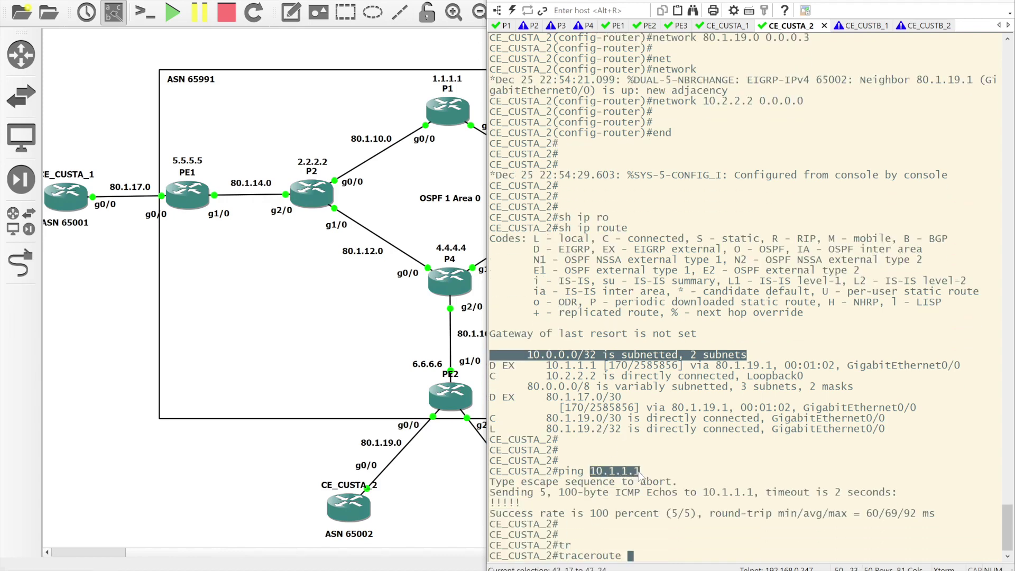
right_click(639, 474)
key(Return)
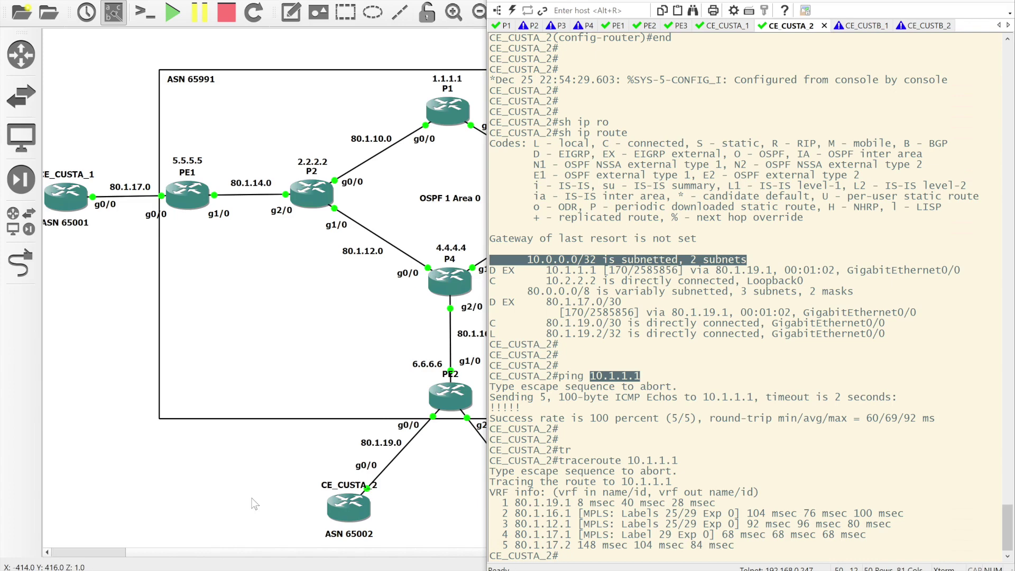
scroll(329, 490, right, 4)
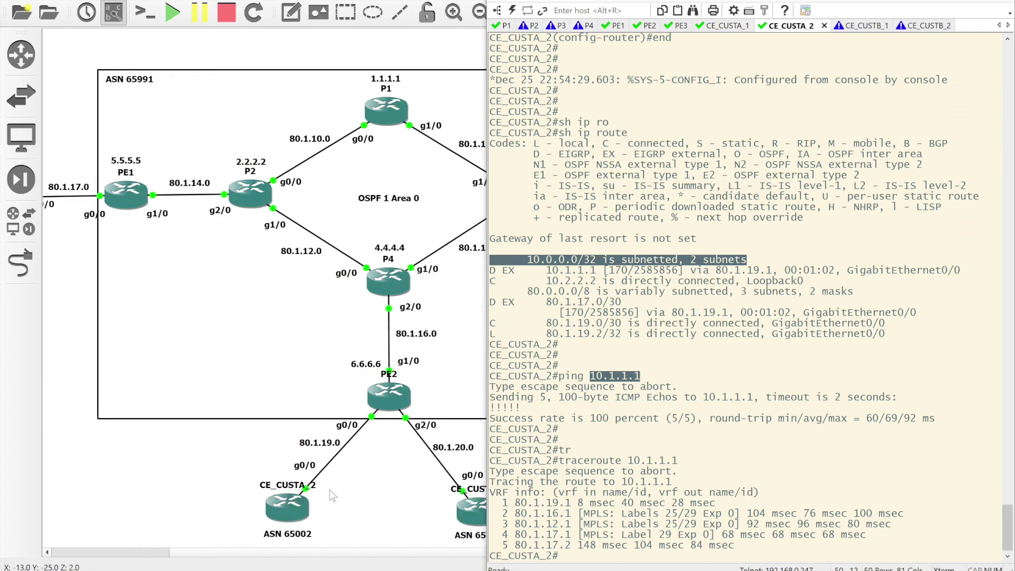
scroll(329, 490, right, 3)
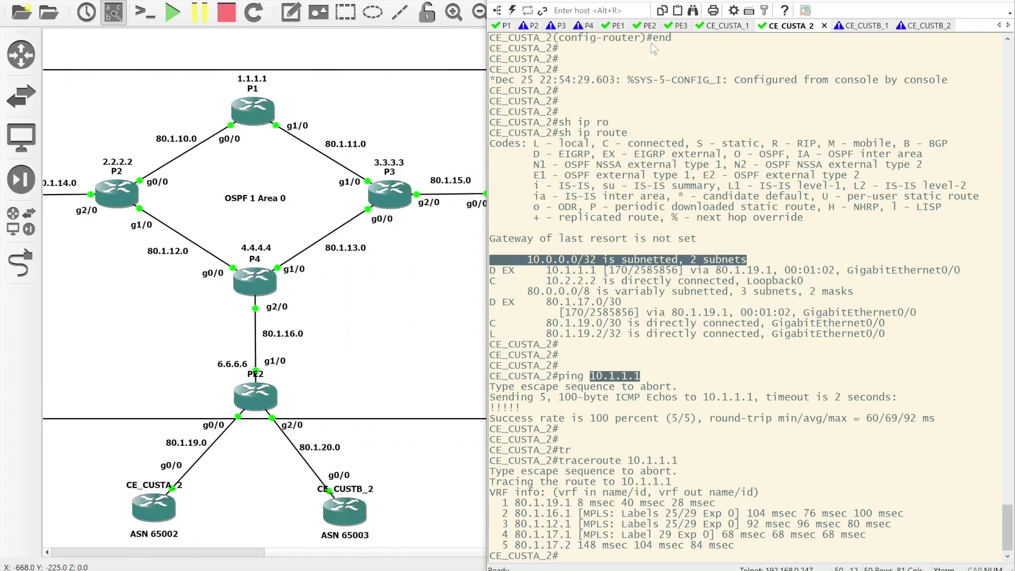
Step: On PE2, create the EIGRP 1 address family for VRF CUST-B with autonomous system 65003
click(650, 26)
key(Return)
key(Return)
key(Return)
key(Return)
text(conf t)
key(Return)
key(Return)
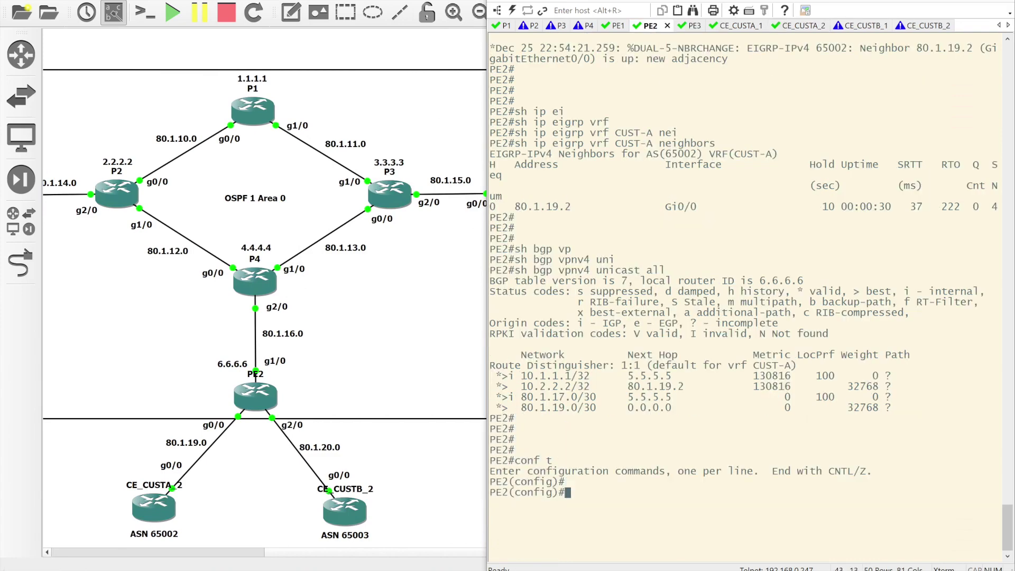
key(Return)
key(Return)
text(router eigrp)
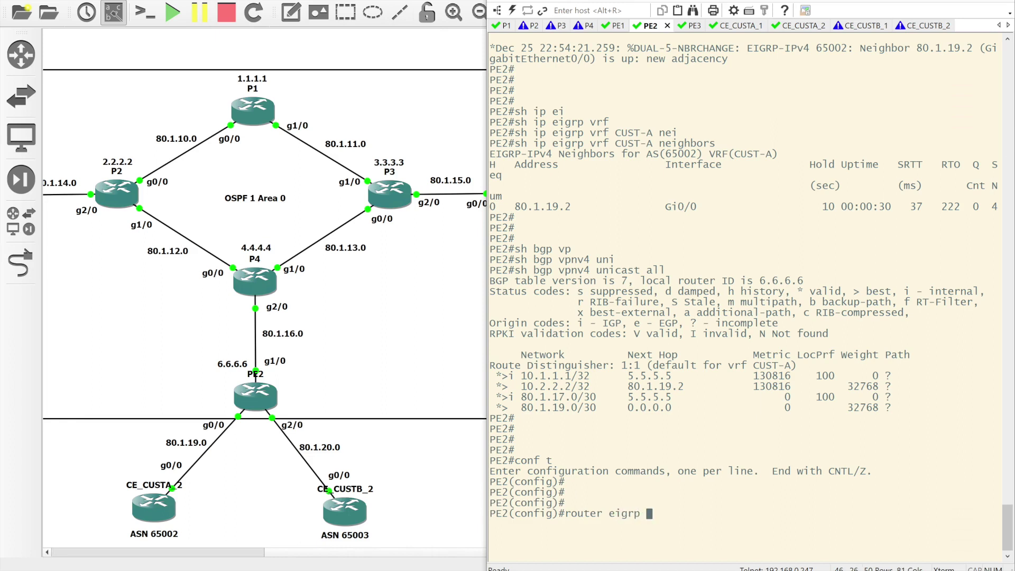
text( 1)
key(Return)
key(Return)
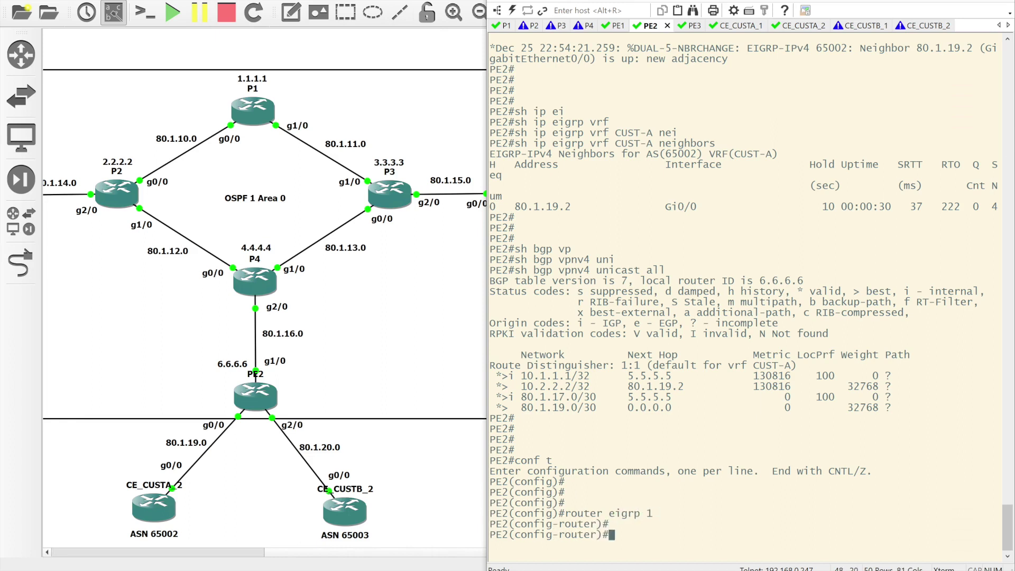
text(ad)
key(Tab)
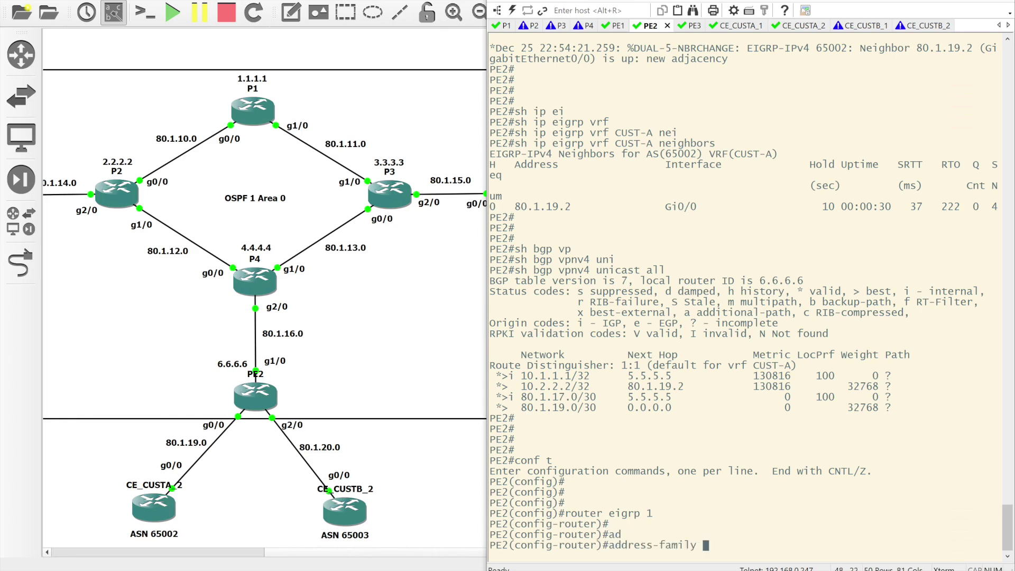
text(ip)
key(Tab)
text(vr)
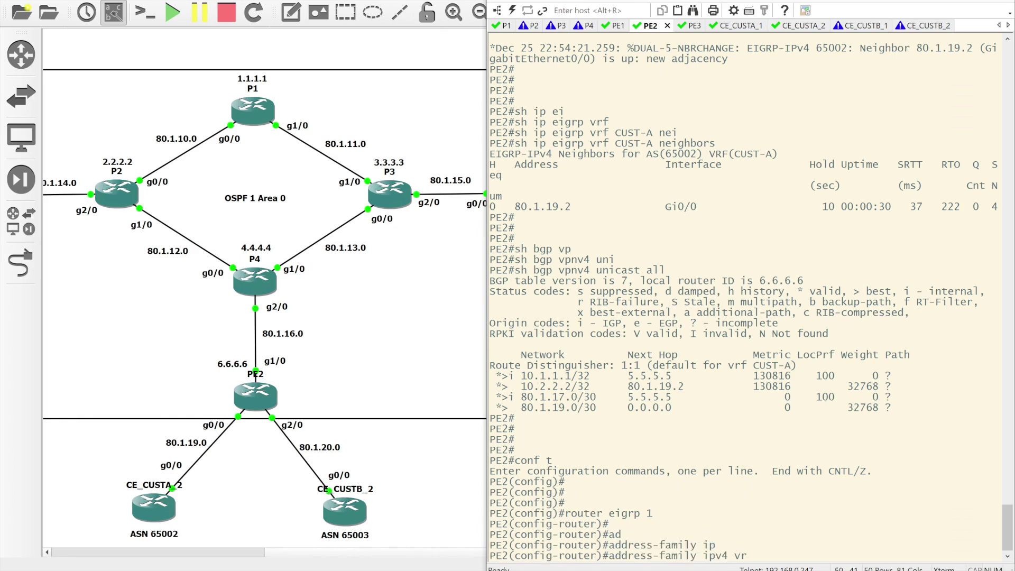
text(f)
key(Tab)
text(CUST-B ?)
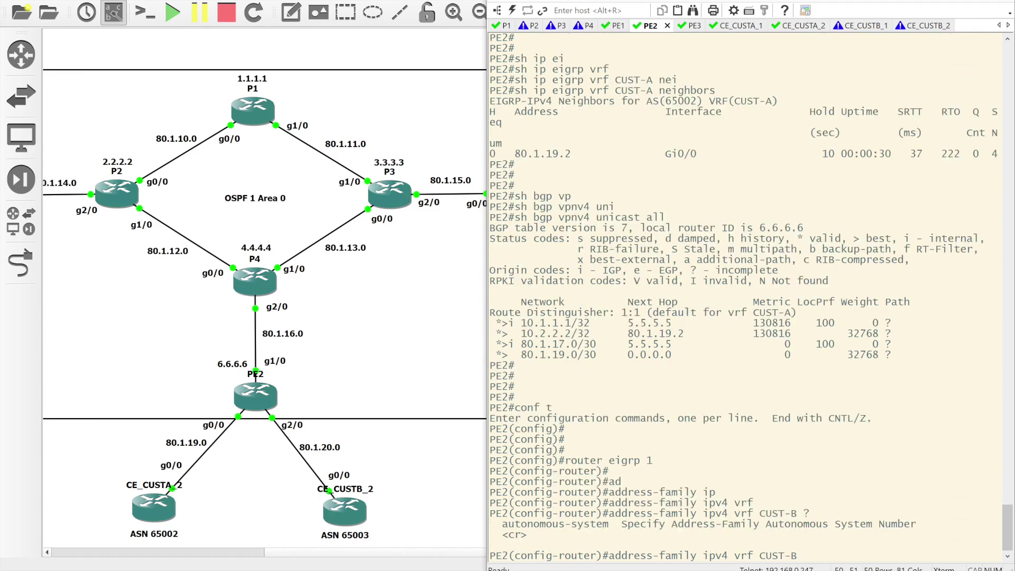
text(au)
key(Tab)
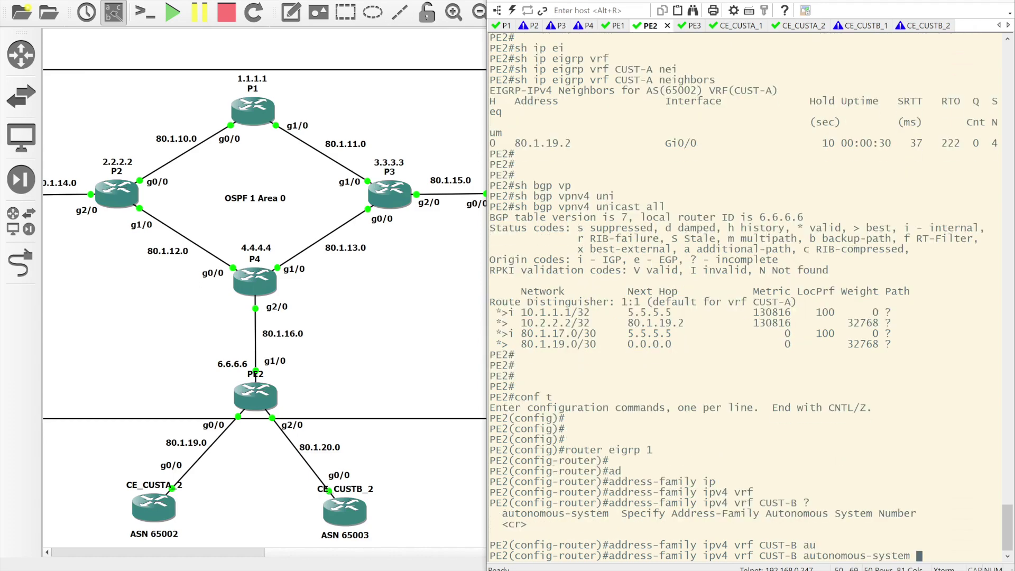
text(65003)
key(Return)
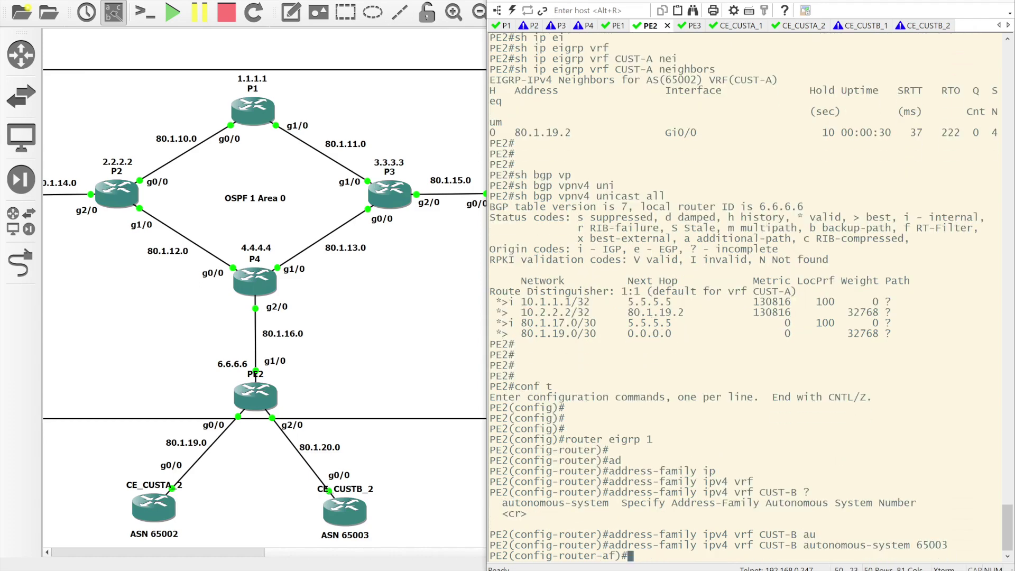
key(Return)
key(Return)
Step: Advertise network 80.1.20.0 0.0.0.3 in the CUST-B EIGRP instance
text(net)
key(Tab)
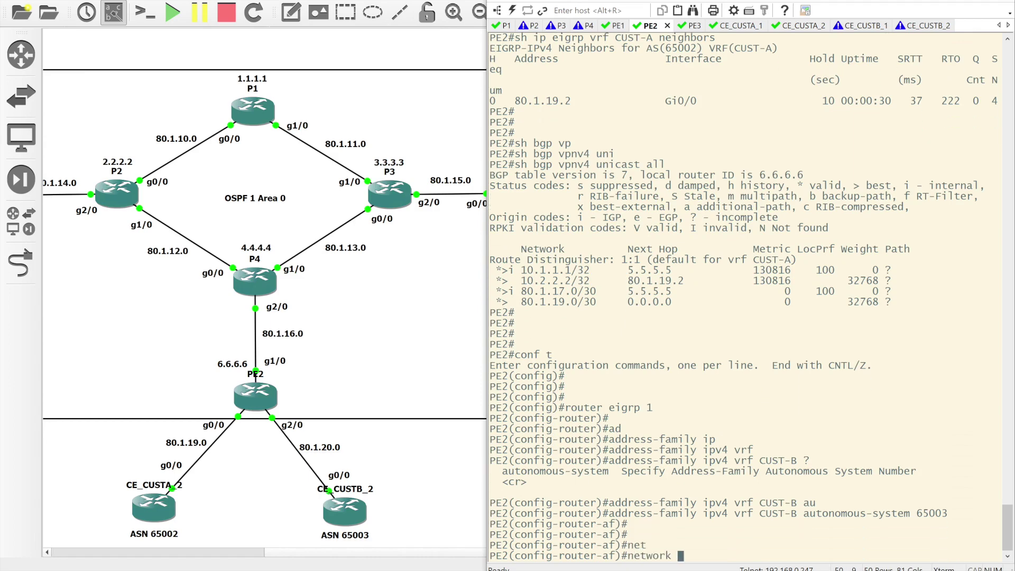
text(80.1.20.0 0.0.0.3)
key(Return)
key(Return)
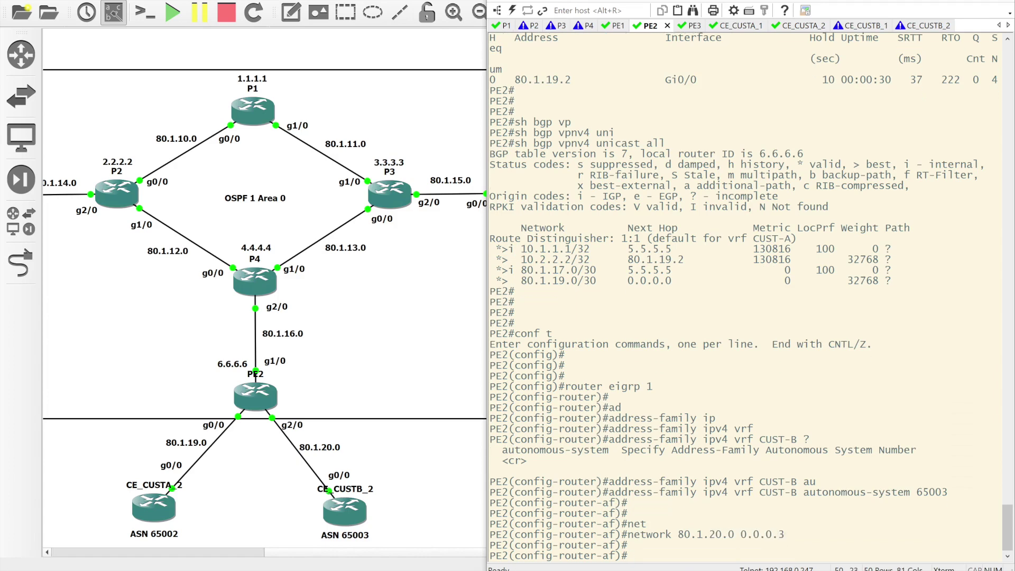
text(red)
key(Tab)
text(bgp 65991)
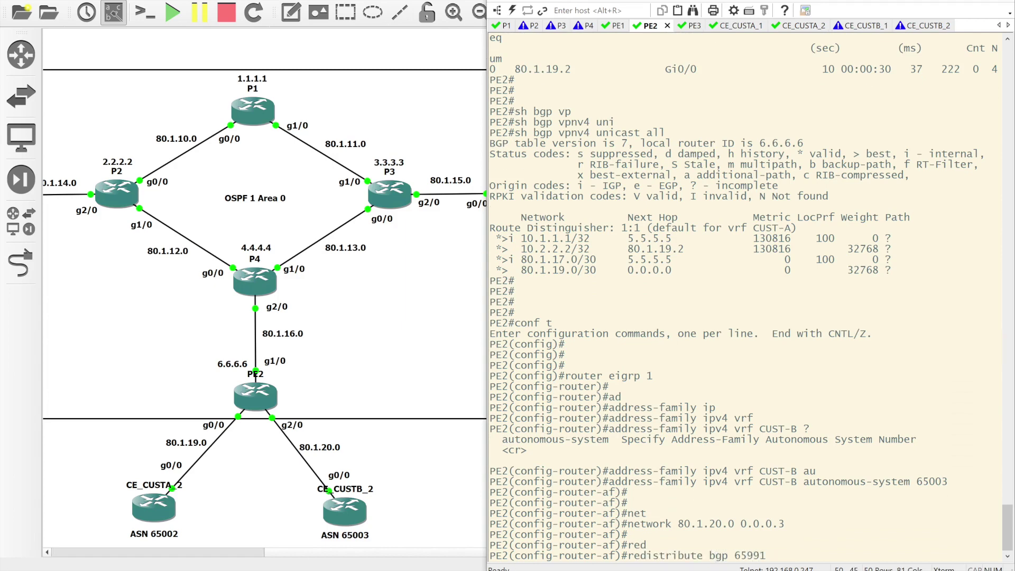
text( ?met)
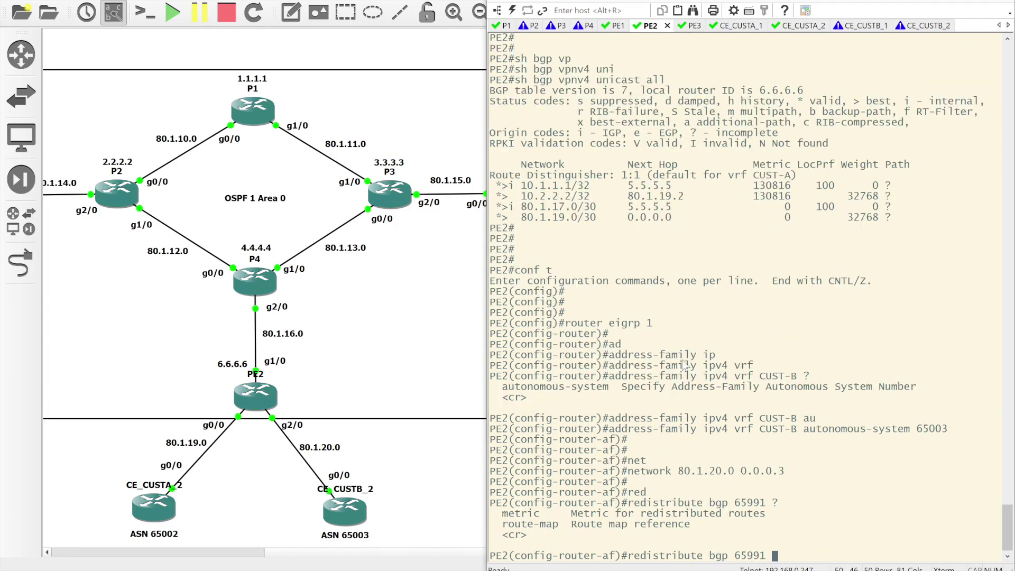
key(Tab)
text(100)
text(0 ?10)
text(0 ?)
text(255 ?1)
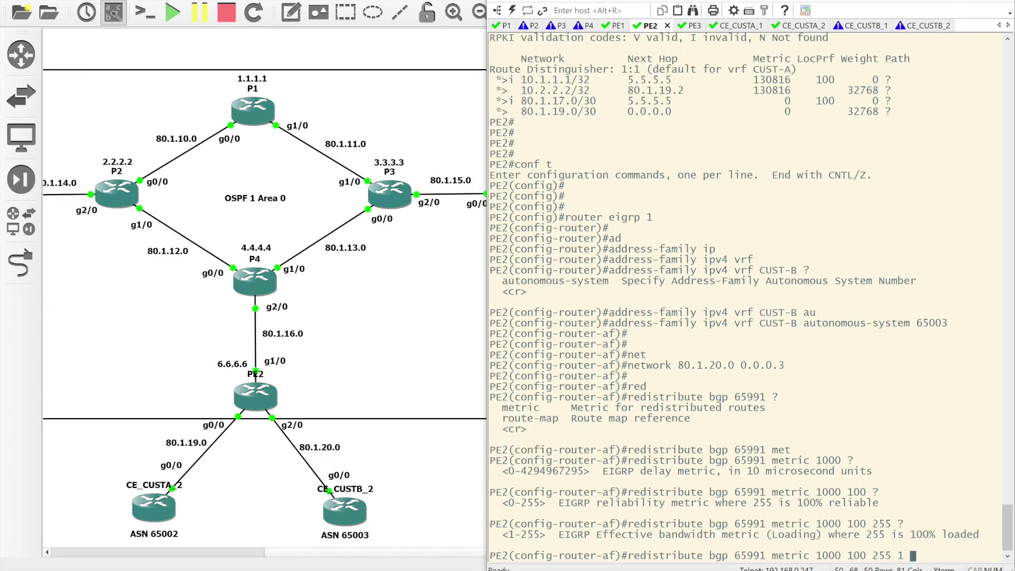
text( 1500)
key(Return)
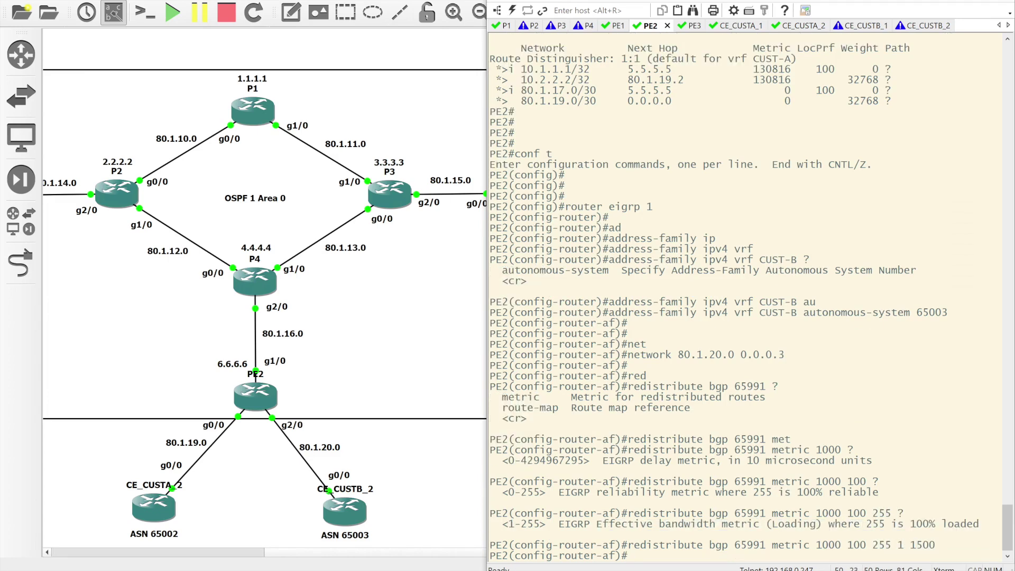
key(Return)
key(Return)
key(Return)
Step: Exit the address family and EIGRP configuration back to global mode on PE2
text(exit)
key(Return)
text(exit)
key(Return)
text(router bgp 5499)
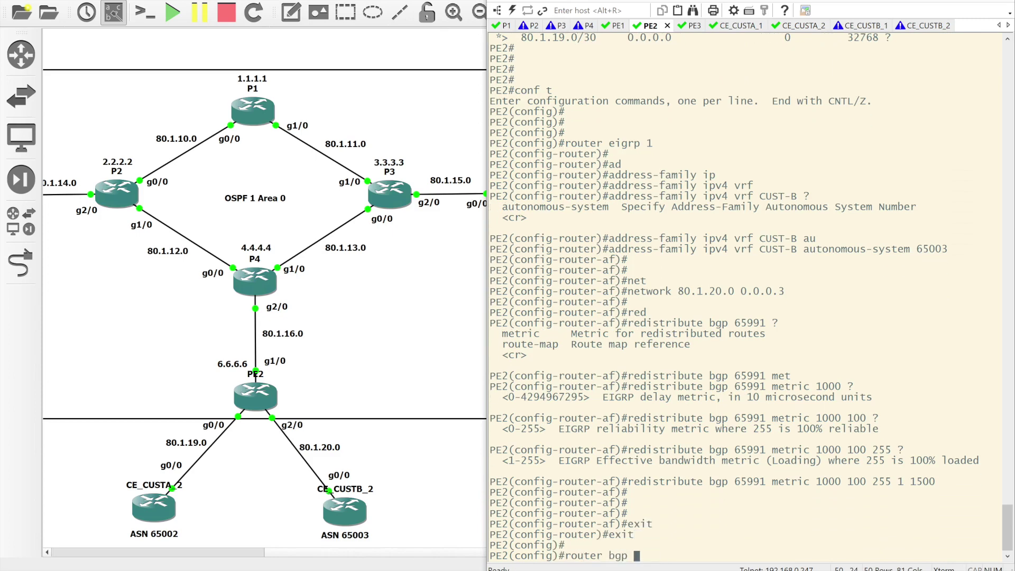
Step: Enter BGP 65991 and its address-family ipv4 vrf CUST-B on PE2
key(BackSpace)
text(65991)
key(Return)
key(Return)
key(Return)
text(ad)
key(Tab)
text(ipv)
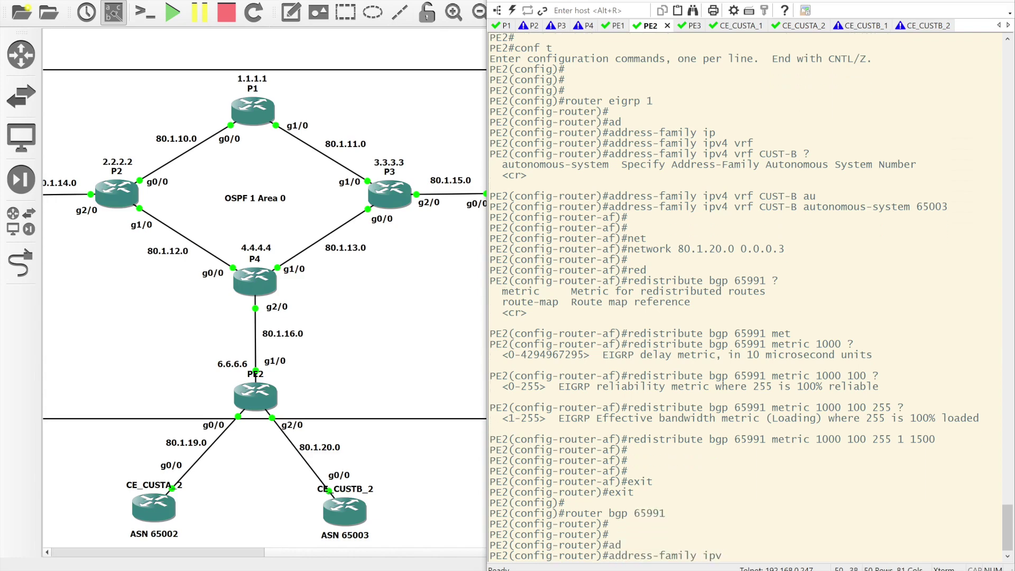
key(Tab)
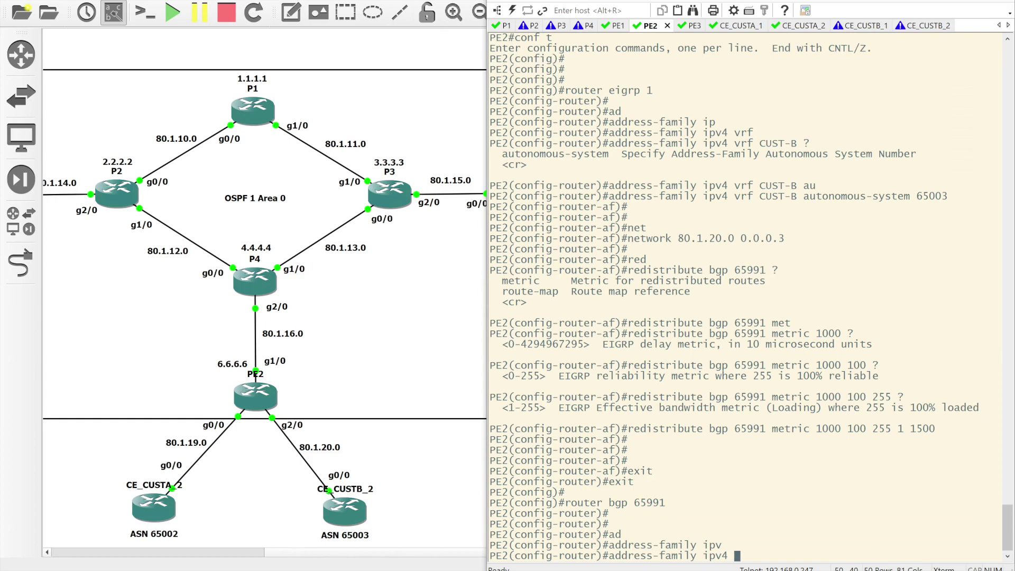
text(vr)
key(Tab)
text(CIST)
key(BackSpace)
key(BackSpace)
key(BackSpace)
text(UST-B)
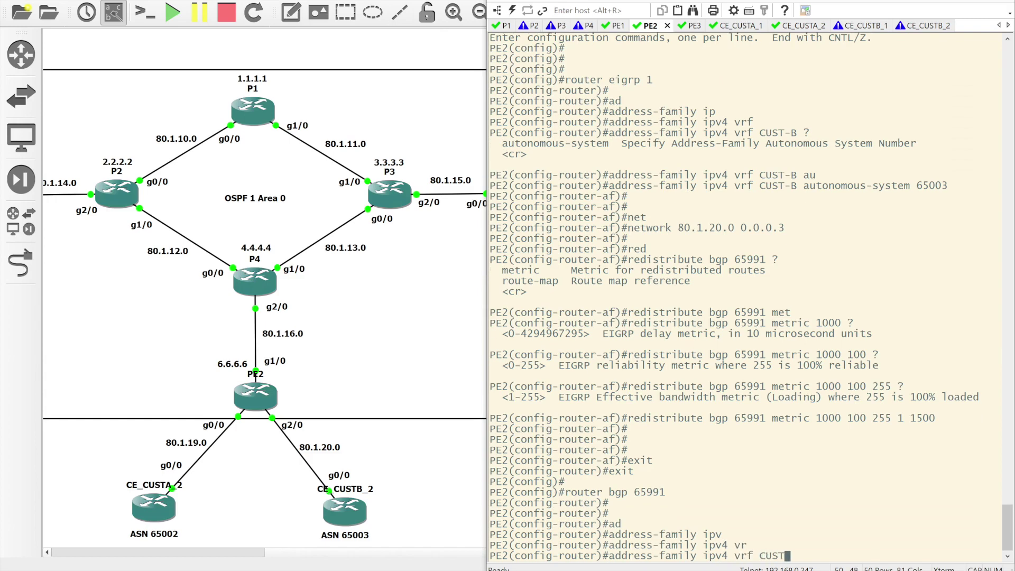
key(Return)
key(Return)
key(Return)
Step: Redistribute EIGRP 65003 into BGP for CUST-B and leave configuration mode
text(red)
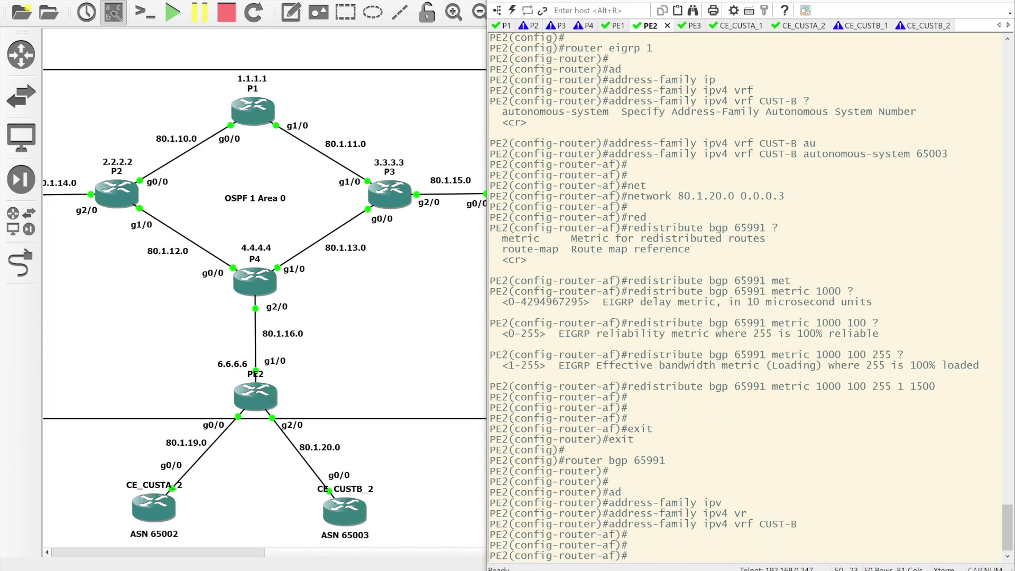
key(Tab)
text(ei)
key(Tab)
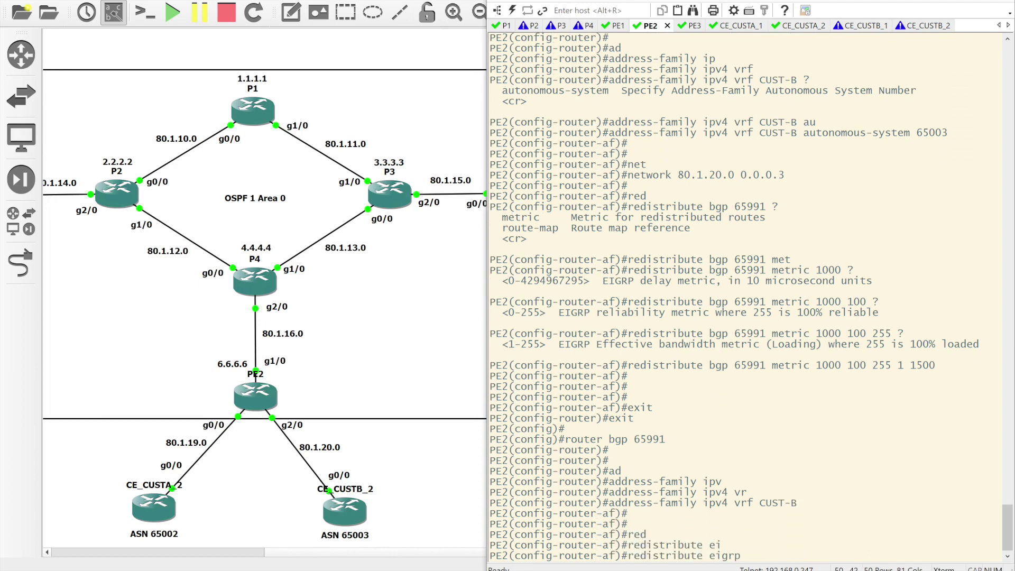
text(?)
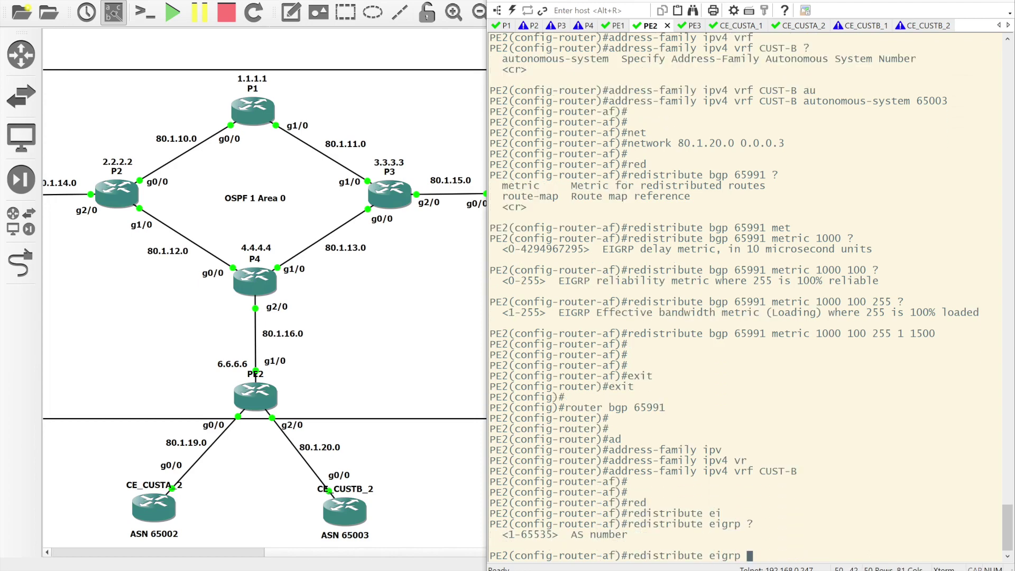
double_click(931, 101)
right_click(934, 101)
key(Return)
key(Return)
key(Return)
text(end)
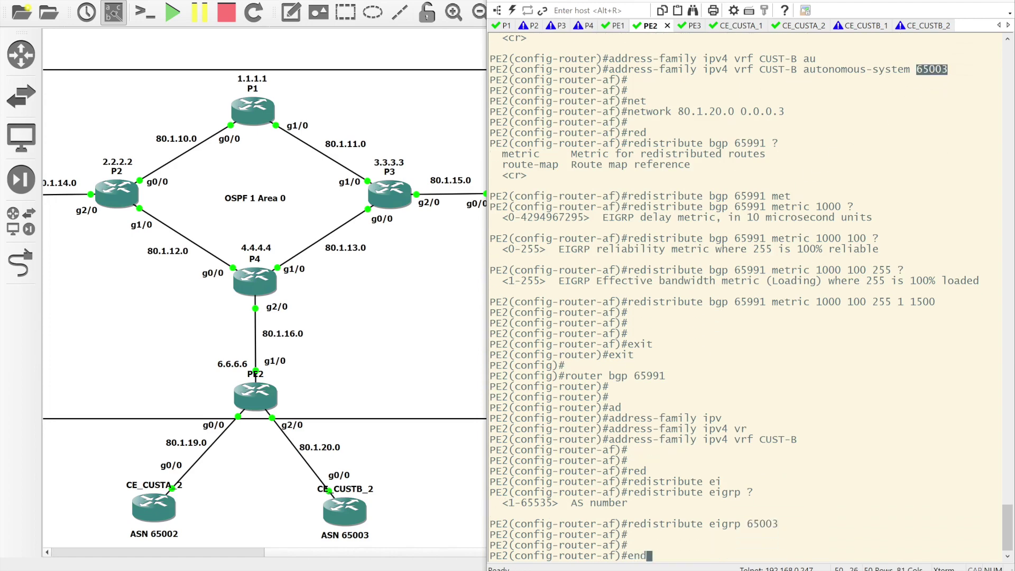
key(Return)
key(Return)
key(Return)
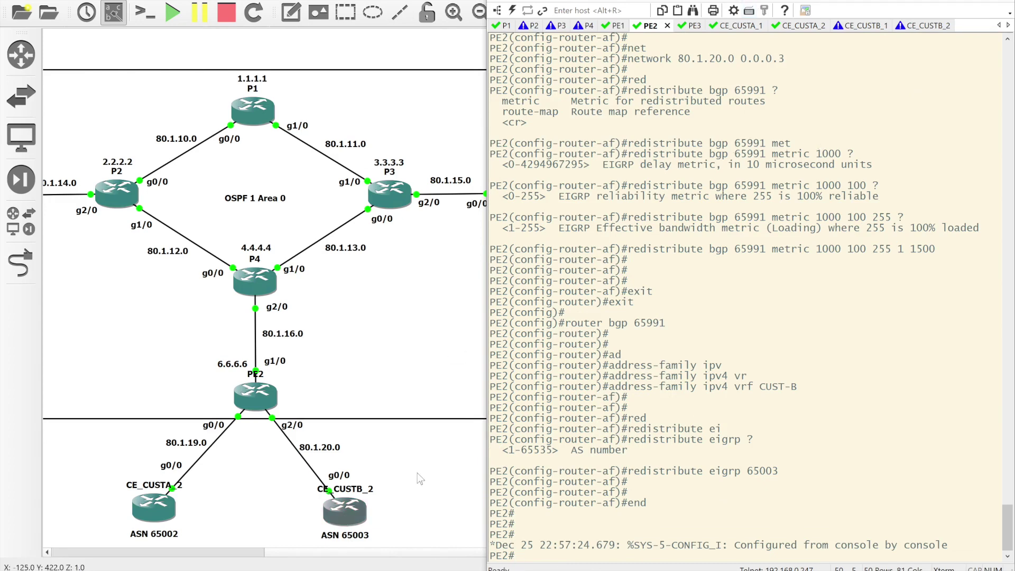
Step: List CE_CUSTB_2's interface addresses with show ip int brief
click(920, 26)
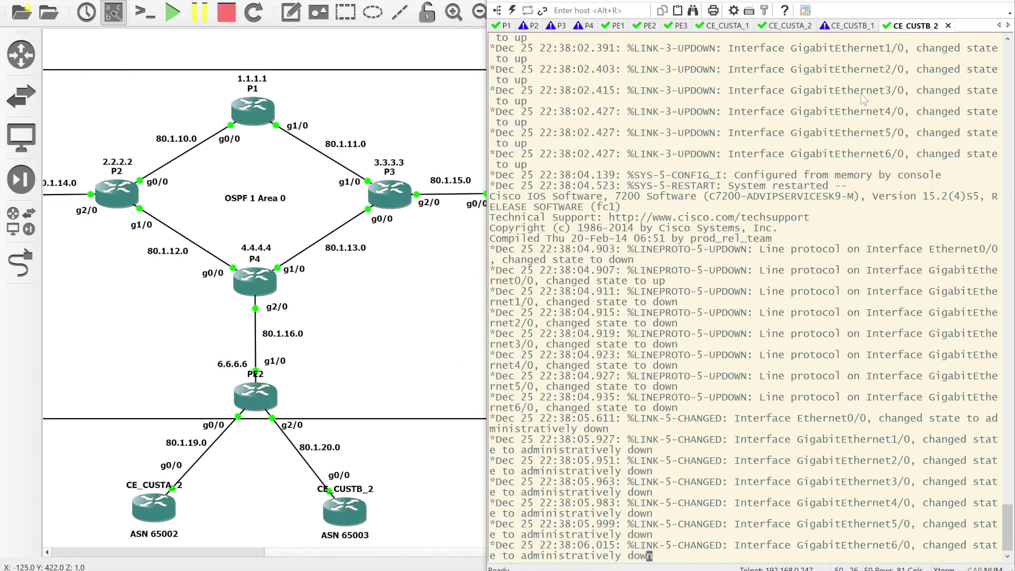
key(Return)
key(Return)
key(Return)
text(sh ip int br)
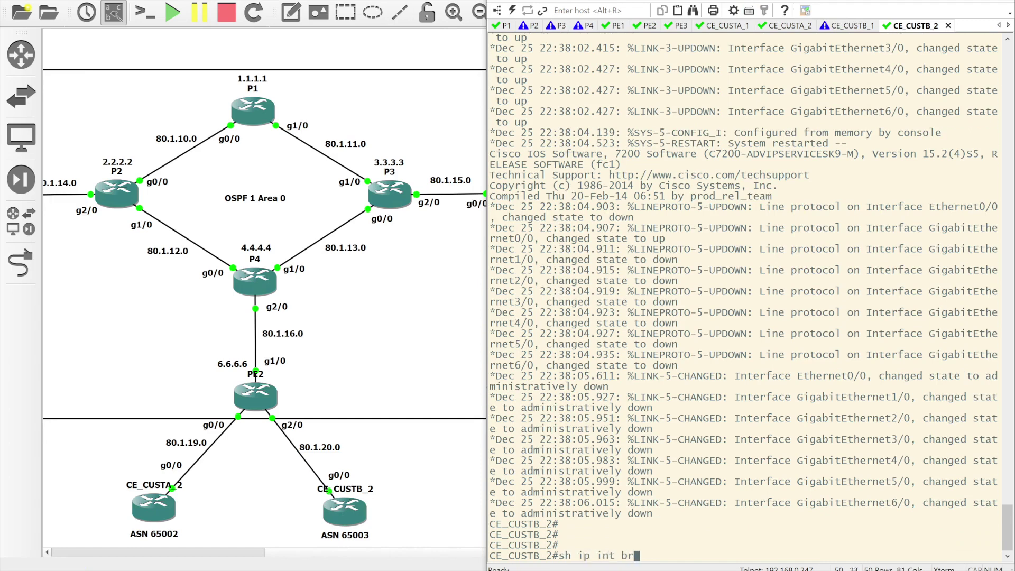
key(Return)
Step: Give CE_CUSTB_2's Loopback0 the address 10.3.3.3 255.255.255.255
key(Return)
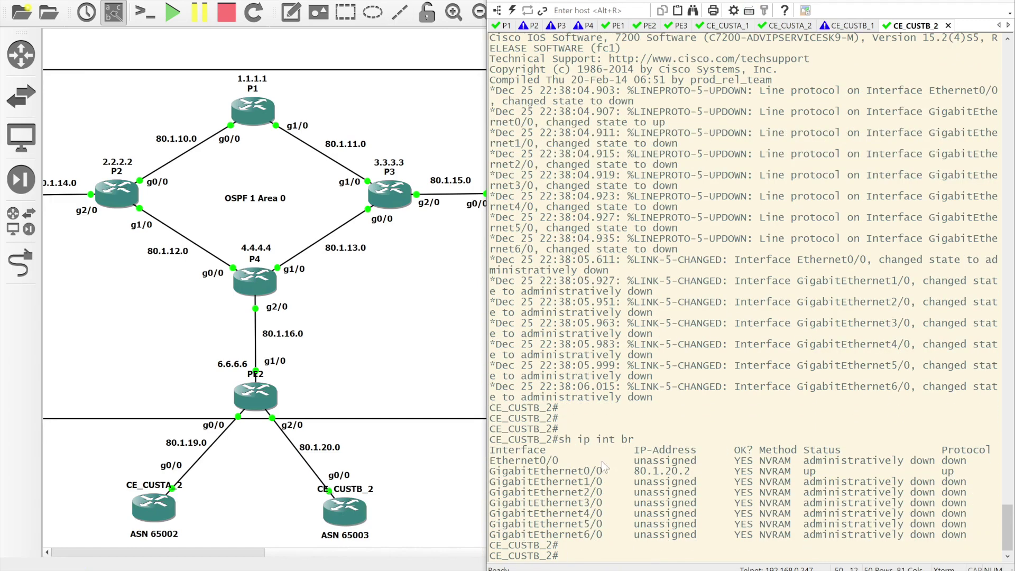
text(conf t)
key(Return)
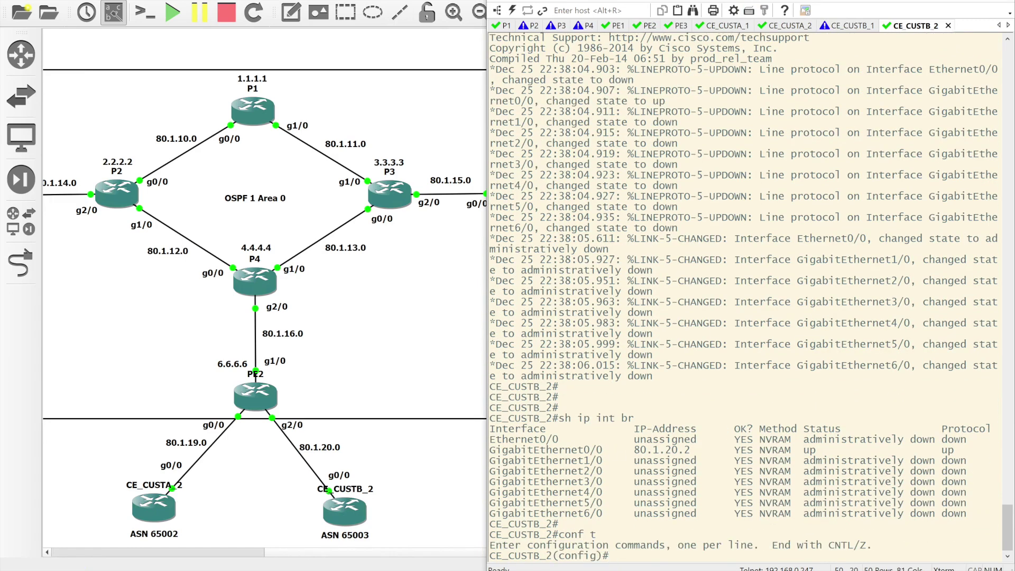
key(Return)
text(int loop0)
key(Return)
key(Return)
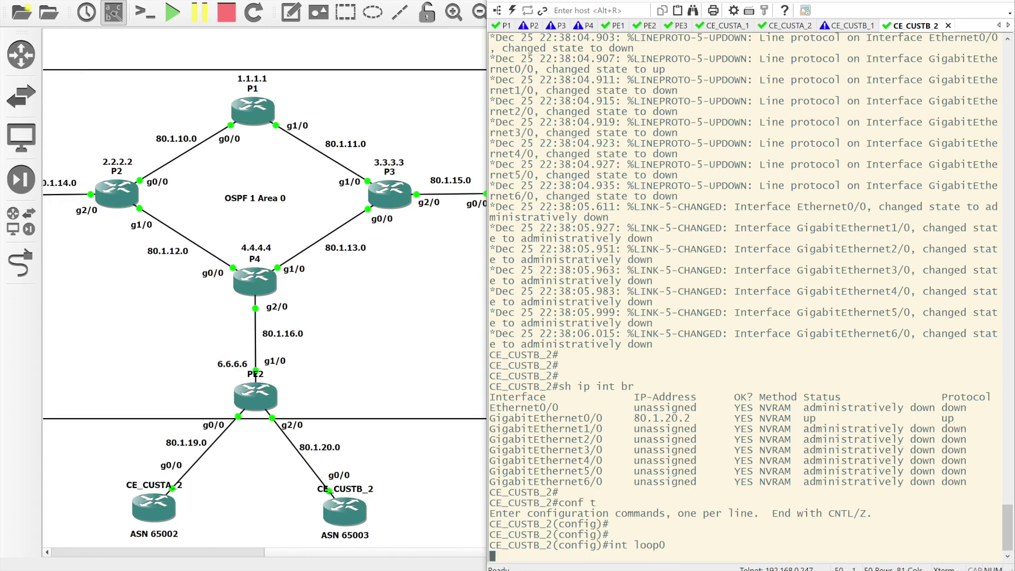
text(ip add)
key(Tab)
text(10.2.2.2)
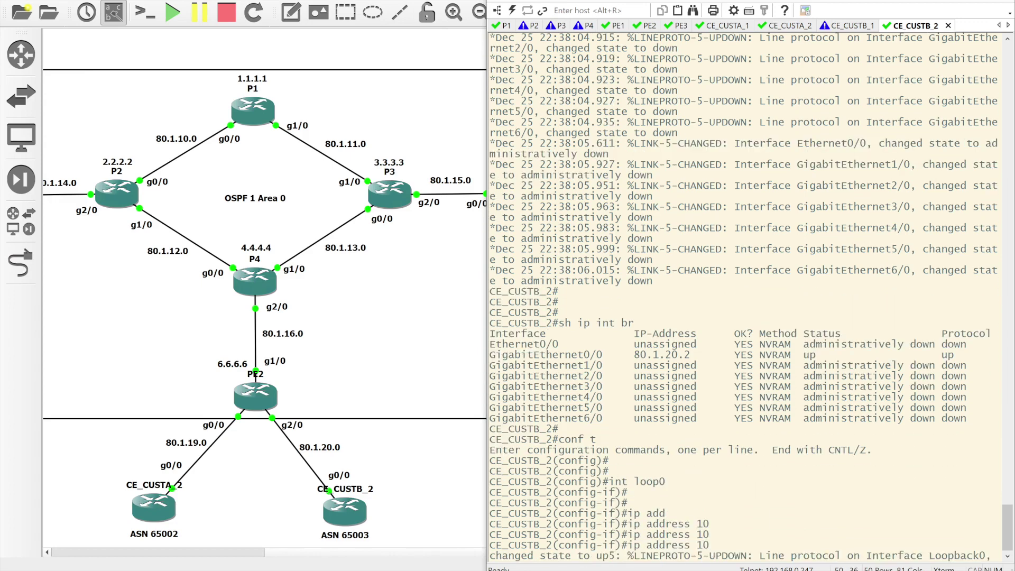
key(BackSpace)
key(BackSpace)
key(BackSpace)
key(BackSpace)
text(3.3.3 255.255.255.255)
key(Return)
key(Return)
key(Return)
key(Return)
text(exit)
key(Return)
key(Return)
key(Return)
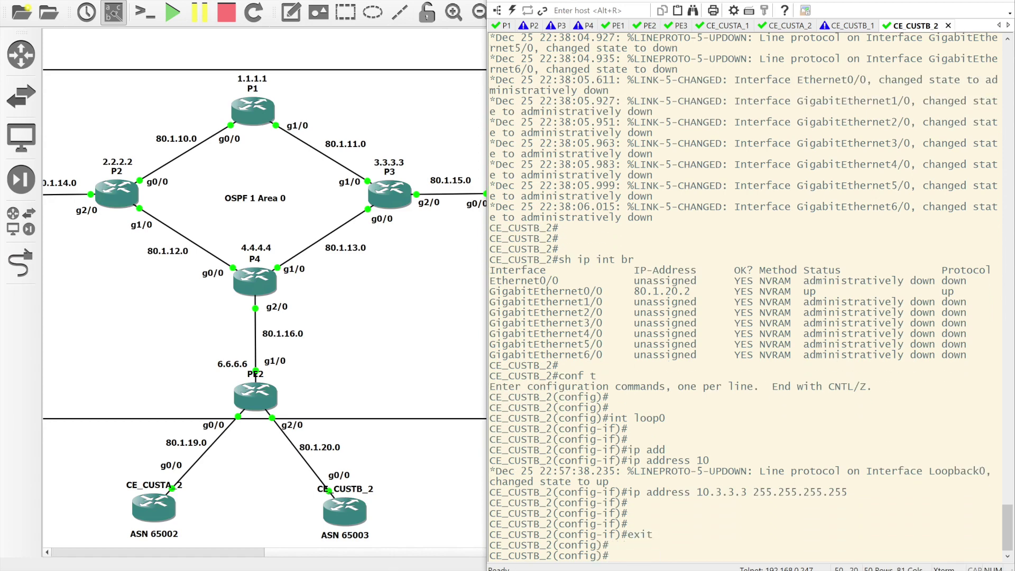
Step: Start the EIGRP 65003 routing process on CE_CUSTB_2
text(ro)
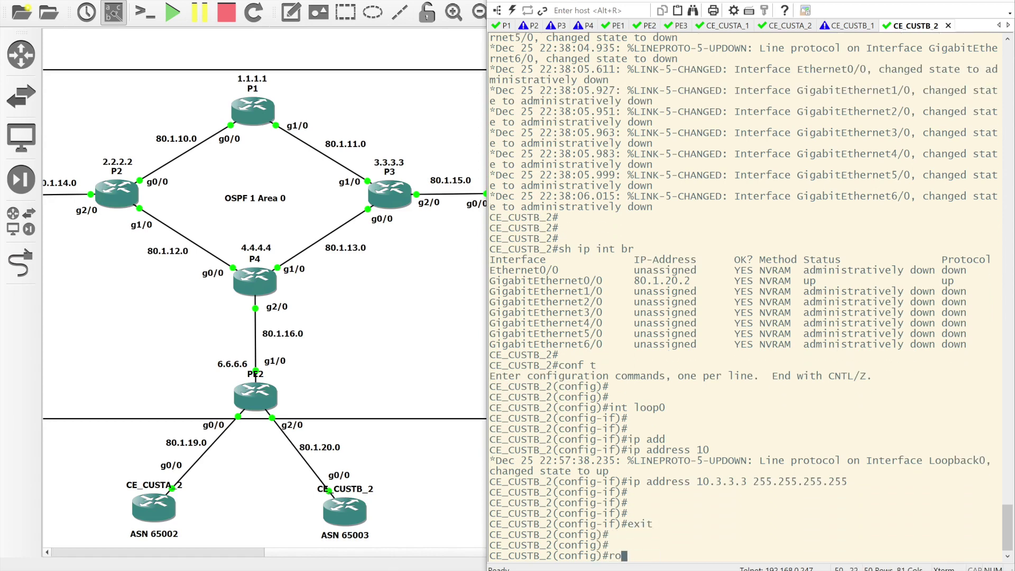
text(uter eigp 65003)
key(Return)
key(Return)
key(Return)
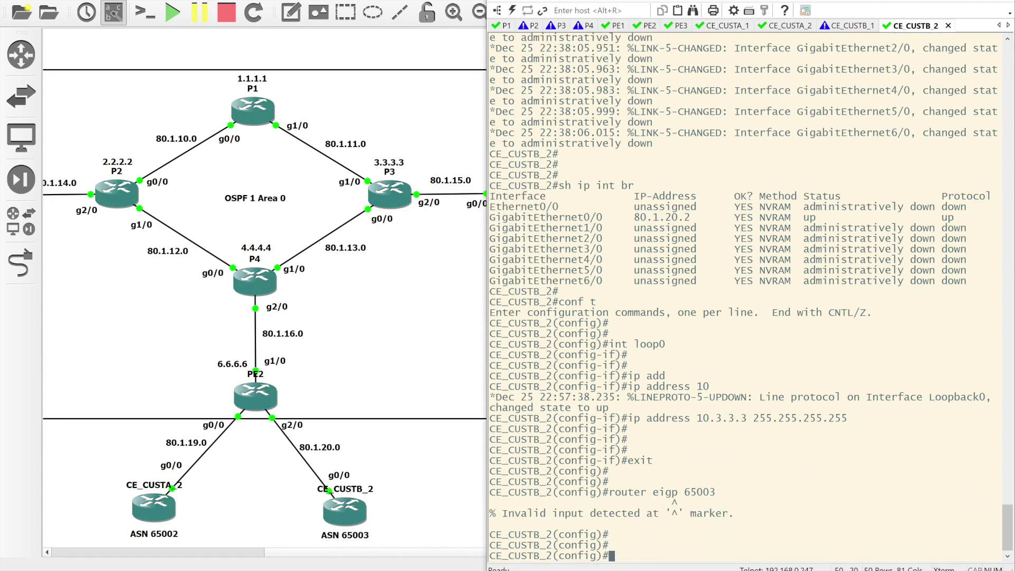
key(Up)
key(Left)
key(Left)
key(Left)
key(Left)
text(r)
key(Return)
key(Return)
key(Return)
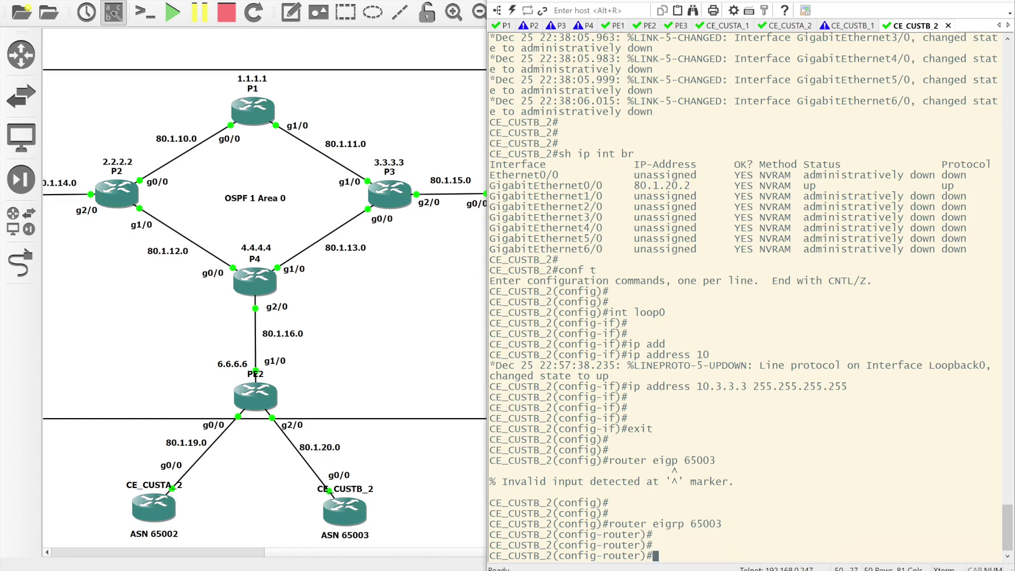
Step: Add EIGRP networks 80.1.20.0 0.0.0.3 and 10.3.3.3 0.0.0.0
text(net)
key(Tab)
text(80.1.1)
key(BackSpace)
text(20.0 0.0.0.3)
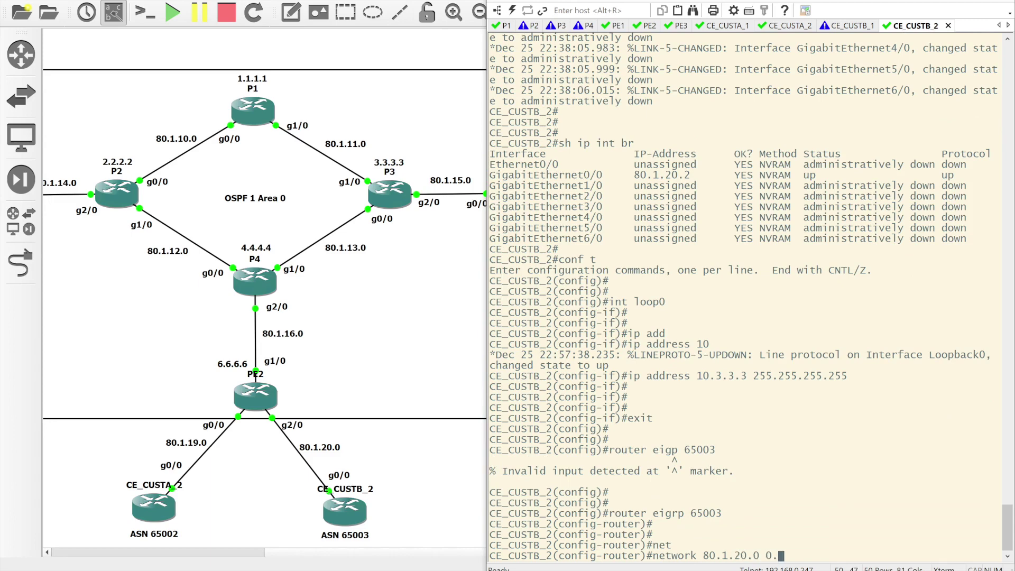
key(Return)
key(Return)
key(Return)
key(Return)
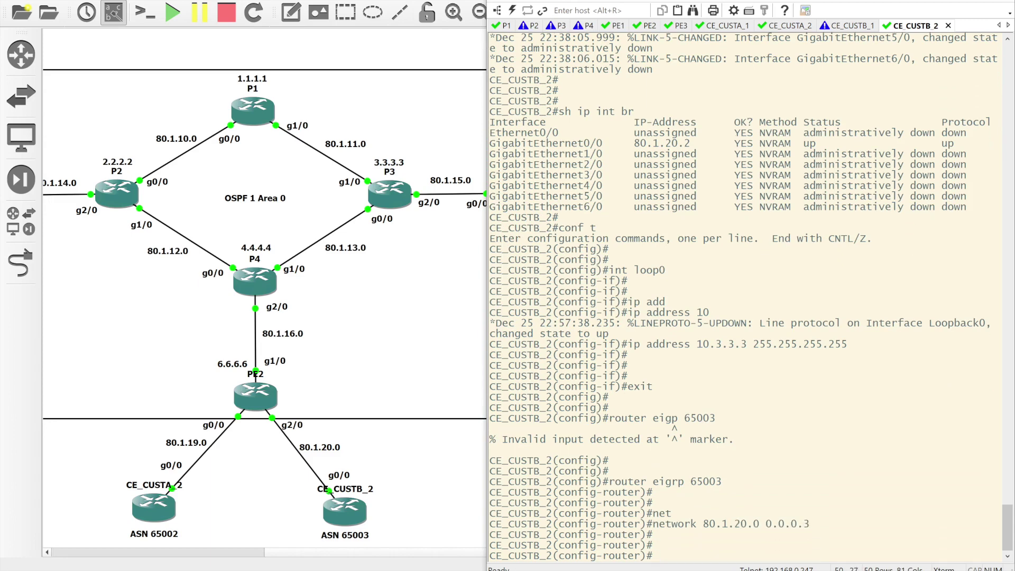
text(10.)
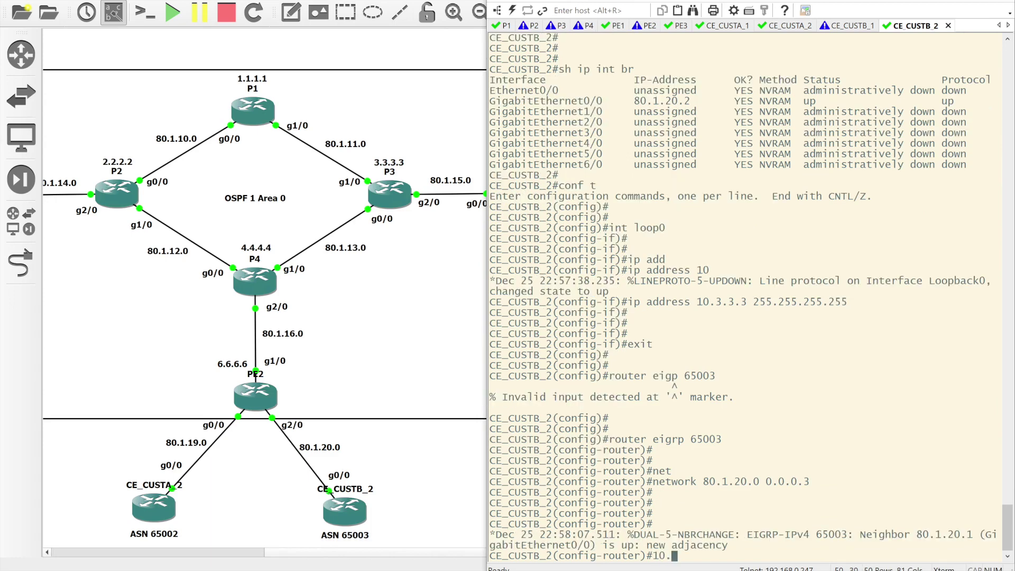
text(3.3.3.)
text(0.0.0.0)
key(Return)
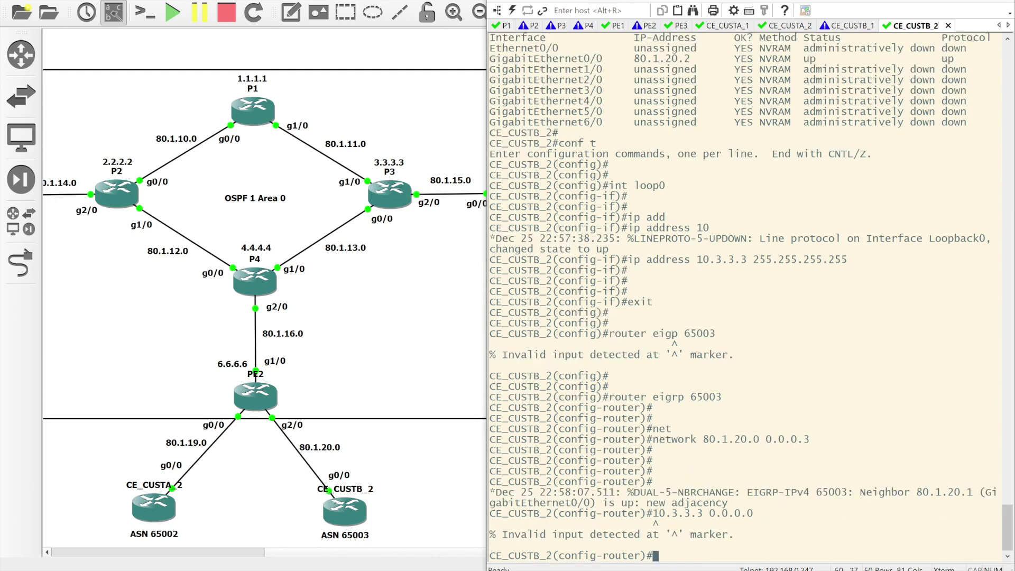
key(Up)
key(ctrl+a)
text(net)
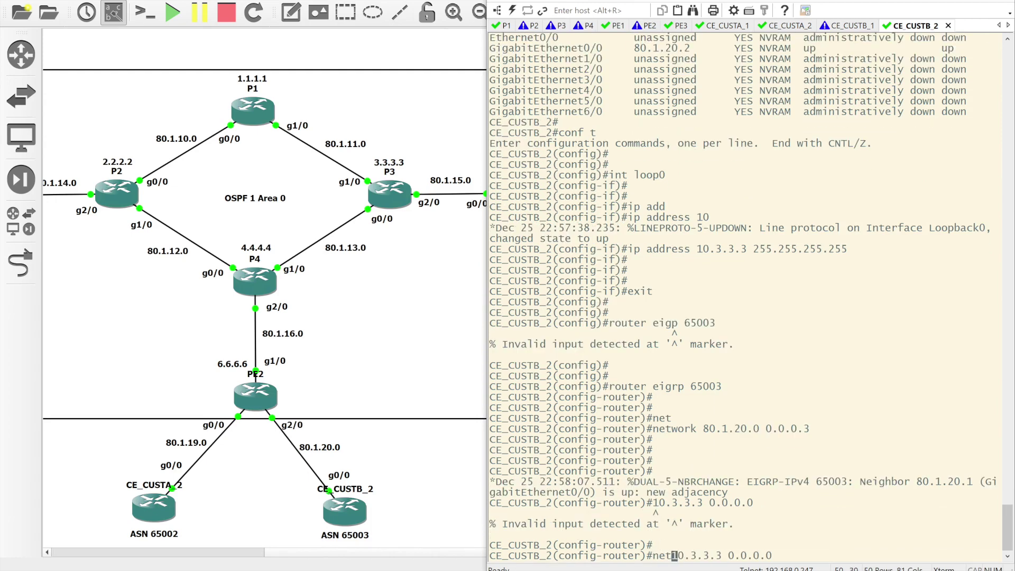
key(Return)
Step: Leave configuration mode and check the new EIGRP adjacency message on PE2
key(Return)
key(Return)
text(end)
key(Return)
key(Return)
key(Return)
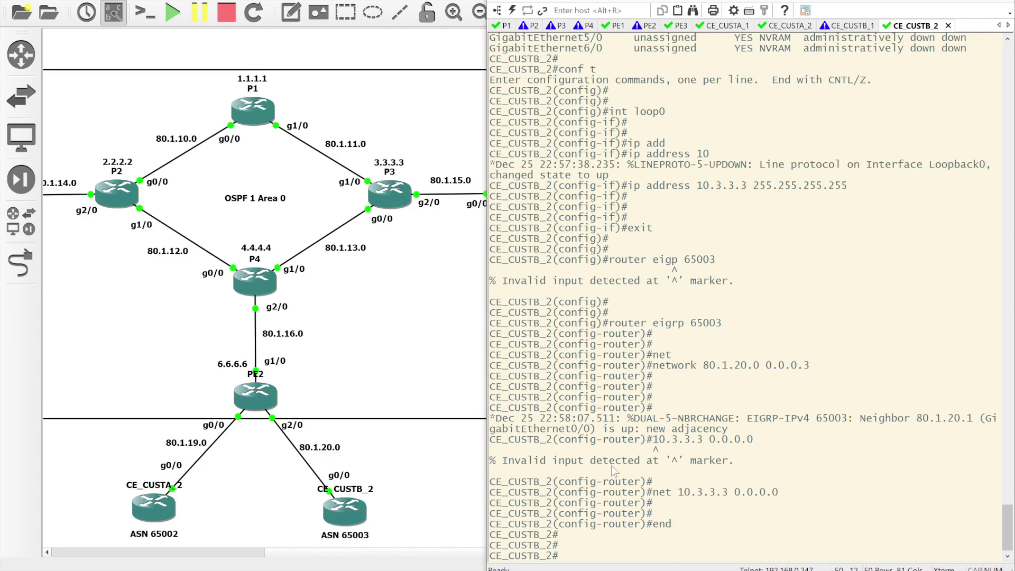
drag(622, 387, 490, 398)
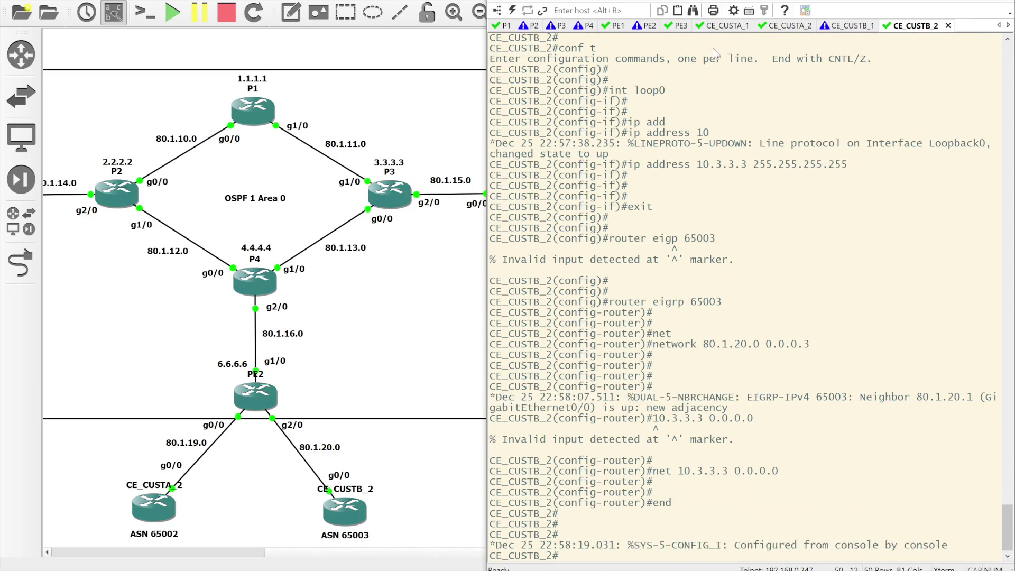
click(649, 25)
drag(629, 535, 739, 542)
Step: On PE2, list the EIGRP CUST-B neighbours and confirm CE_CUSTB_2 appears at 80.1.20.2
click(738, 541)
text(sh ip )
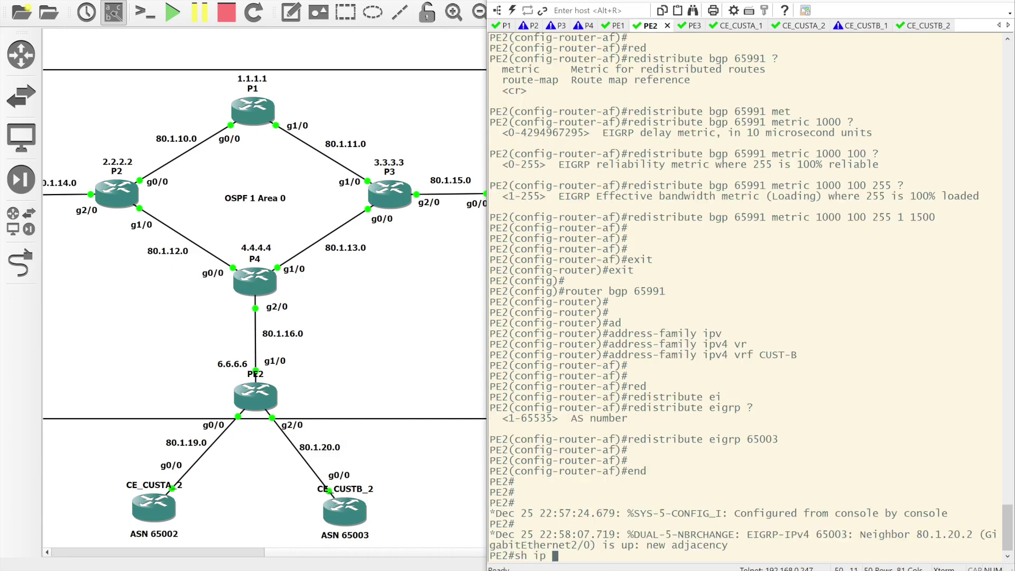
text(ei)
key(Tab)
text(vrf)
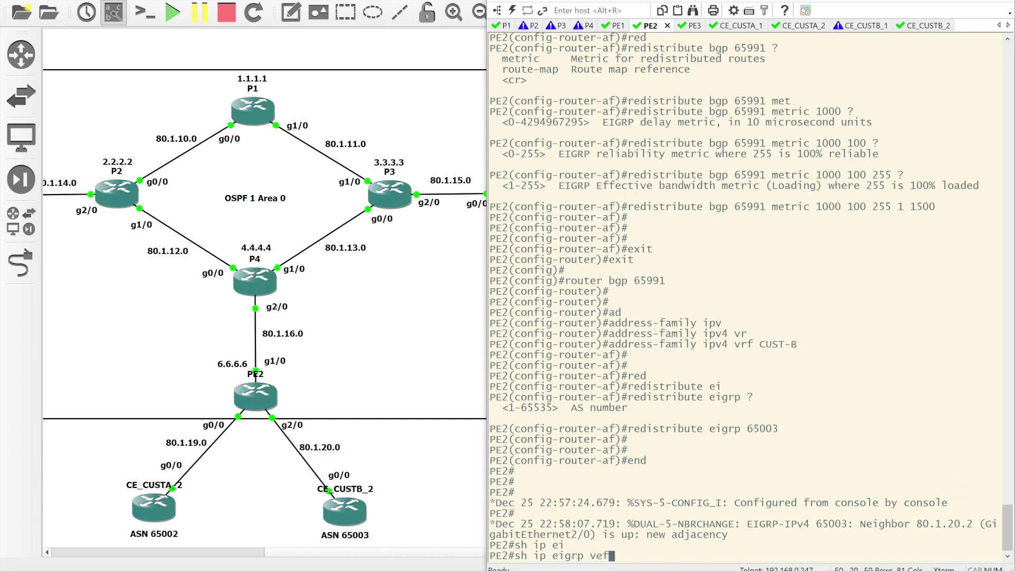
text( CIST)
key(BackSpace)
key(BackSpace)
text(UST-B nei)
key(Tab)
key(Return)
Step: Show PE2's VPNv4 table and check routes 10.3.3.3/32 and 80.1.20.0/30 under RD 2:2
key(Return)
key(Return)
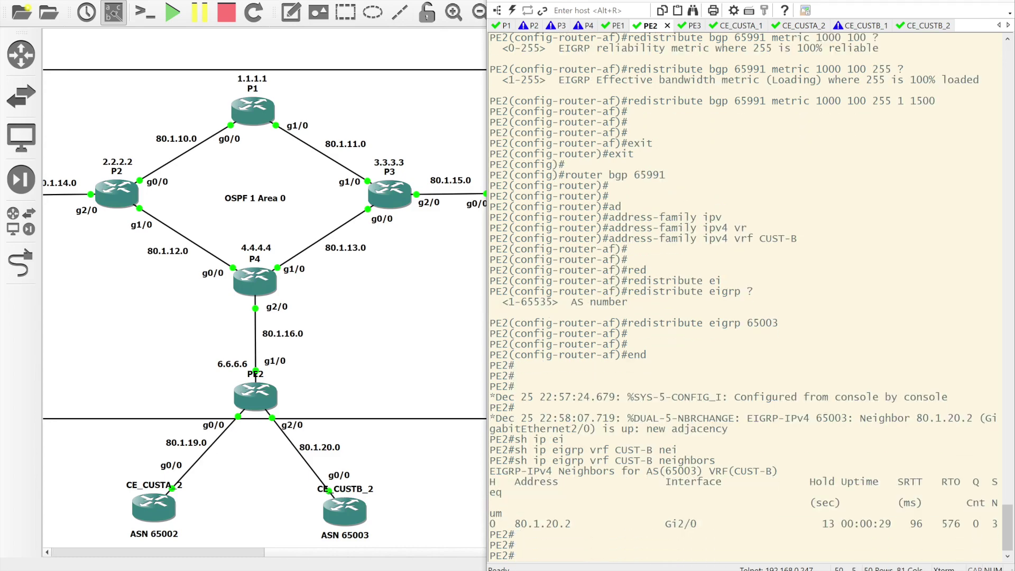
drag(517, 526, 583, 527)
click(584, 527)
text(sh bgp vp)
key(Tab)
text(nv4 uni)
key(Tab)
text(a;)
key(BackSpace)
key(BackSpace)
text(lll)
key(Return)
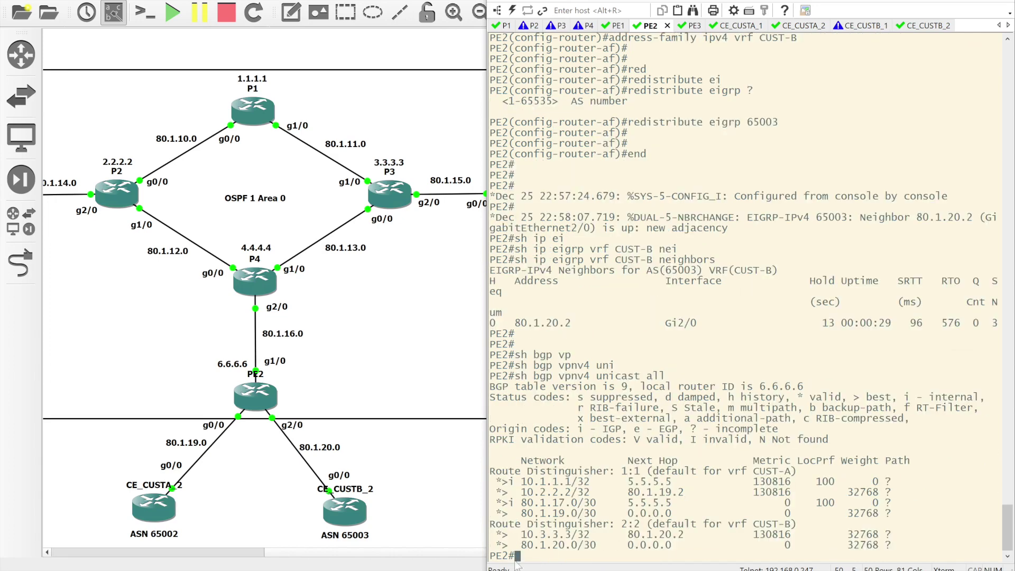
drag(491, 525, 799, 526)
click(538, 539)
drag(520, 545, 602, 545)
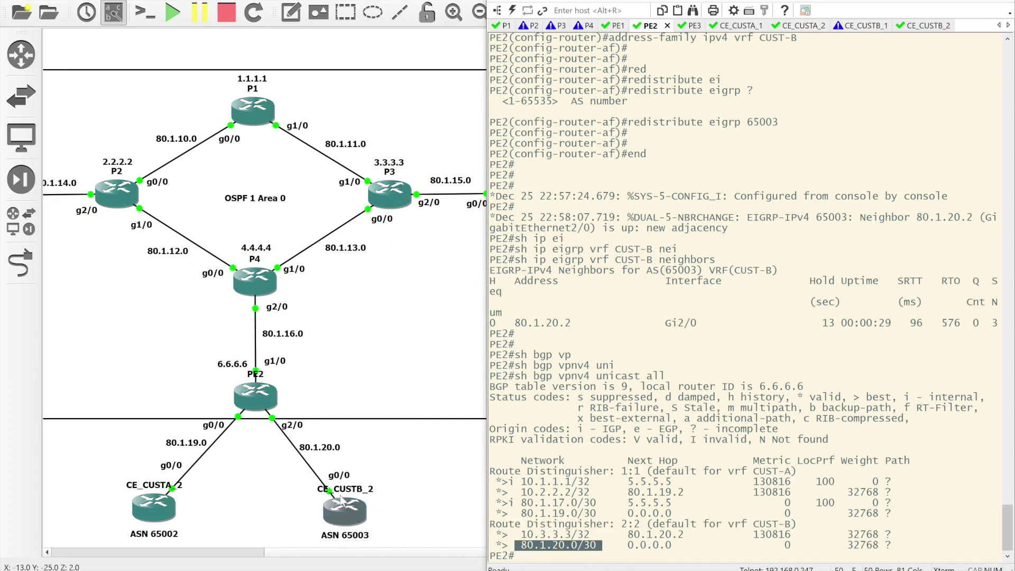
click(574, 550)
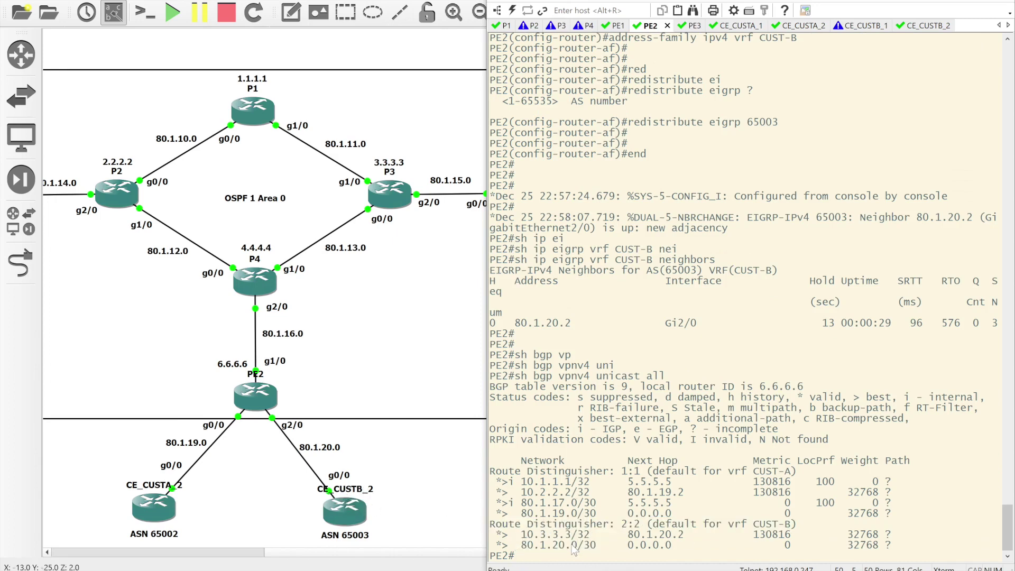
scroll(406, 326, right, 3)
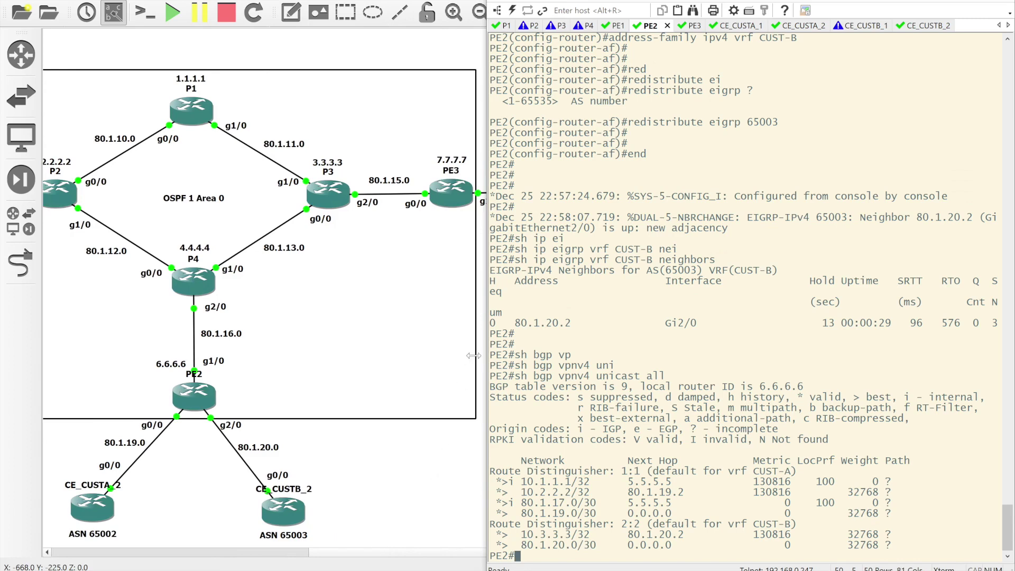
Step: On PE3, create an EIGRP 1 address family for VRF CUST-B with autonomous system 65004
click(693, 27)
key(Return)
key(Return)
key(Return)
key(Return)
text(conf t)
key(Return)
key(Return)
key(Return)
key(Return)
text(router eigrp 1)
key(Return)
key(Return)
key(Return)
text(ad)
key(Tab)
text(ipv4)
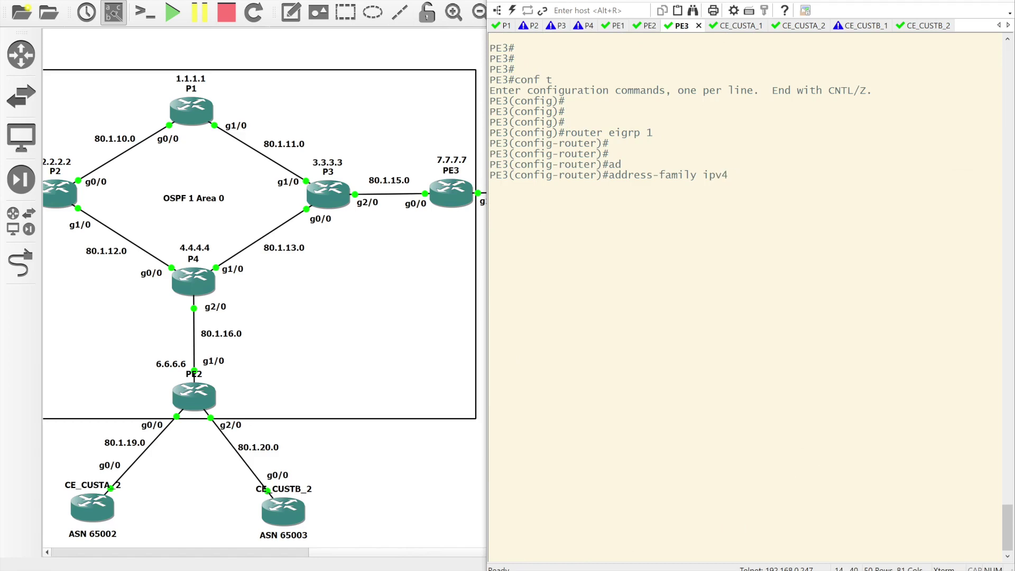
text( vrf CUST-B au)
key(Tab)
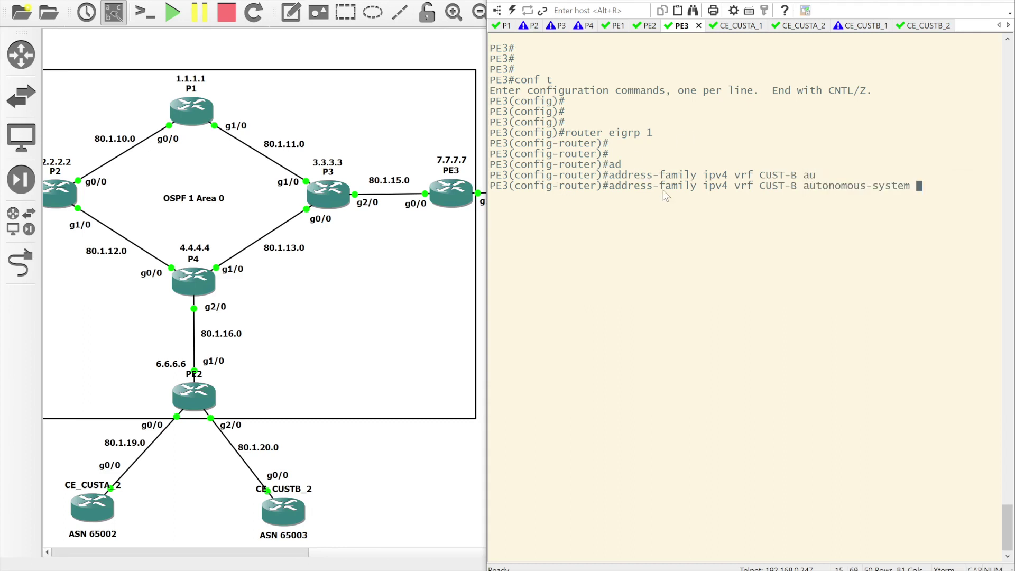
text(65004)
key(Return)
key(Return)
key(Return)
text(net)
key(Tab)
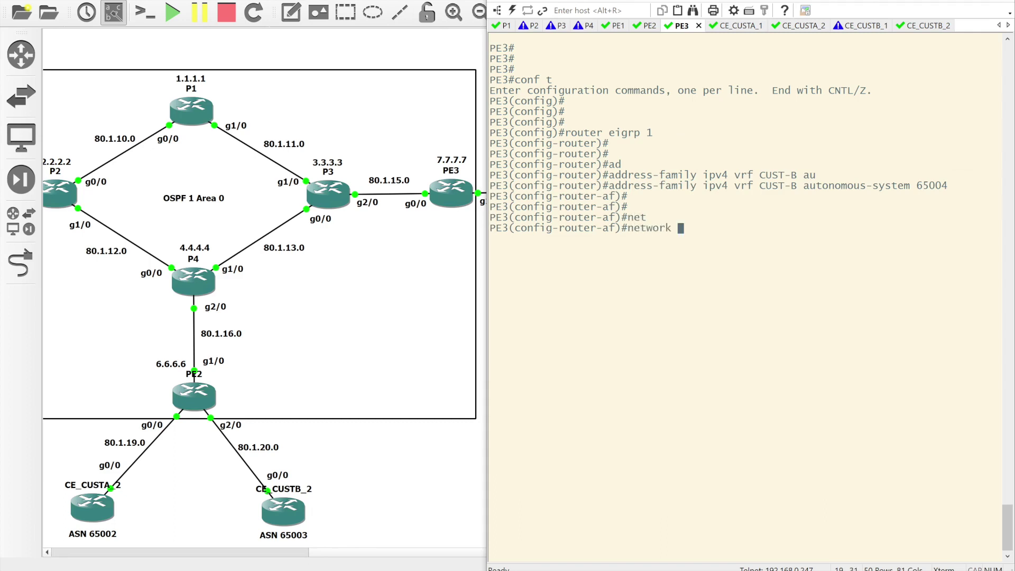
click(443, 462)
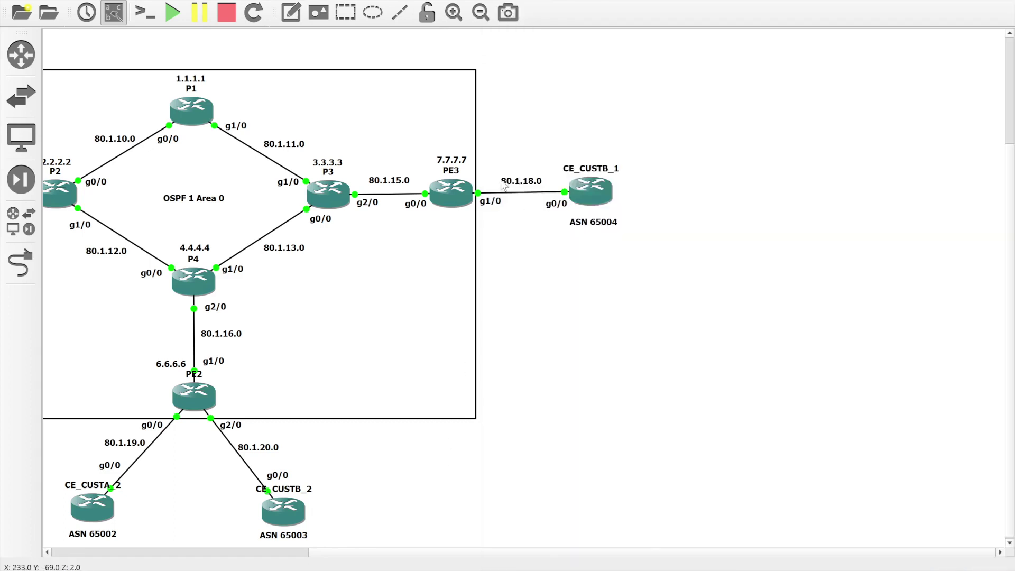
key(alt+Tab)
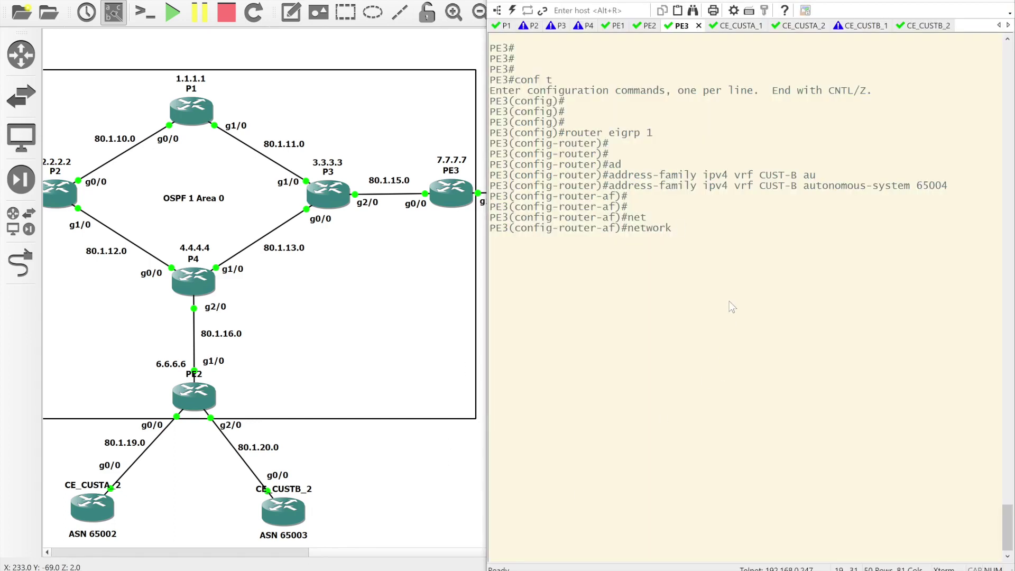
text(80.1.18.0 0)
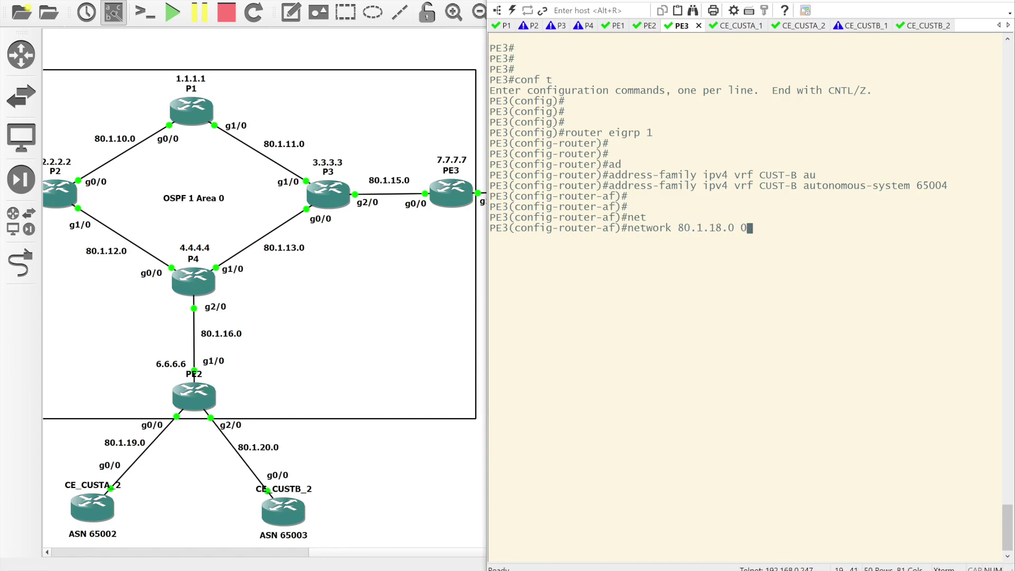
text(.0.0.3)
key(Return)
key(Return)
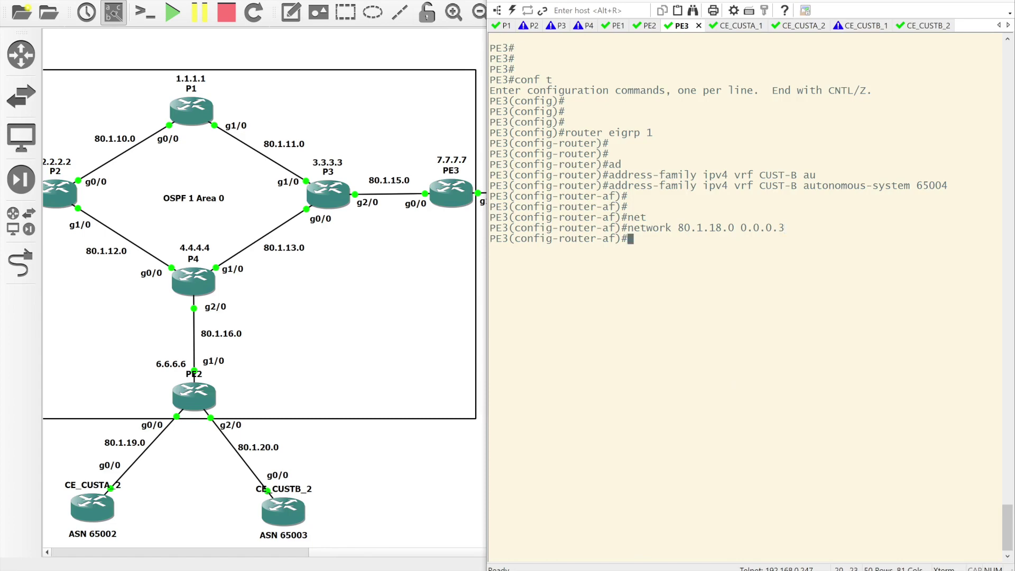
text(red)
key(Tab)
text(bgp )
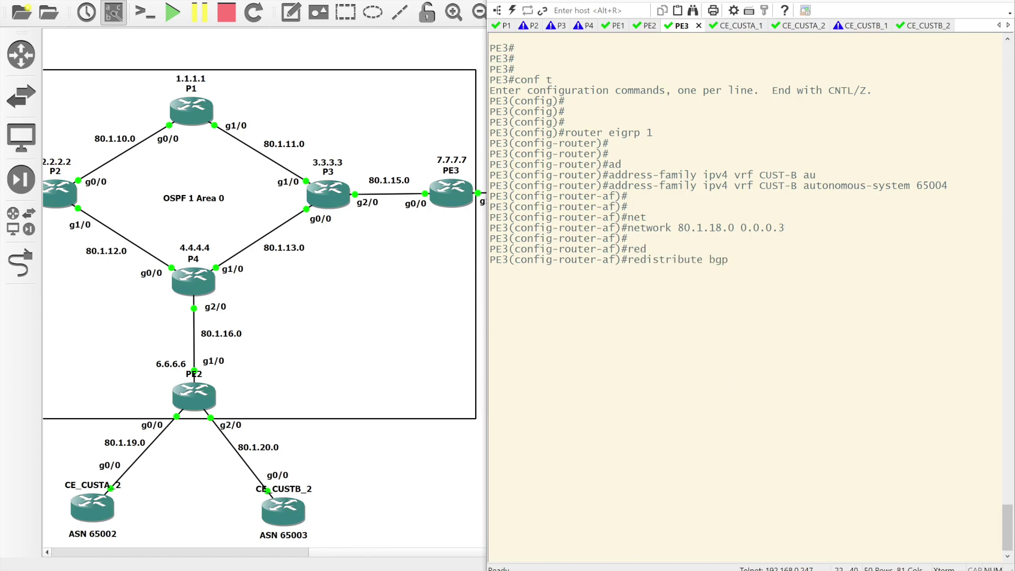
text(65991)
text(?mt)
text(t)
key(Tab)
text(100)
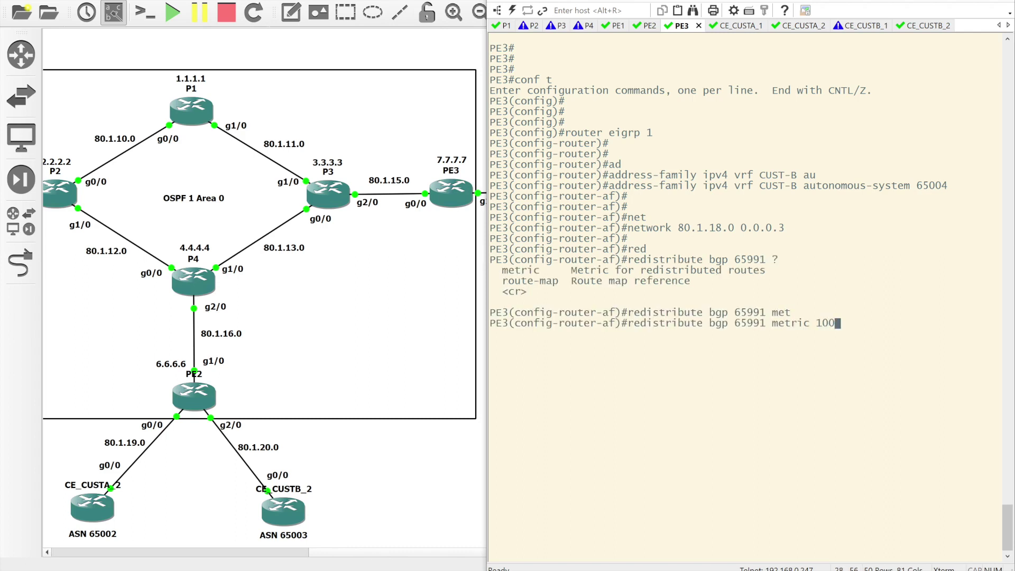
text(0 ?)
text(100)
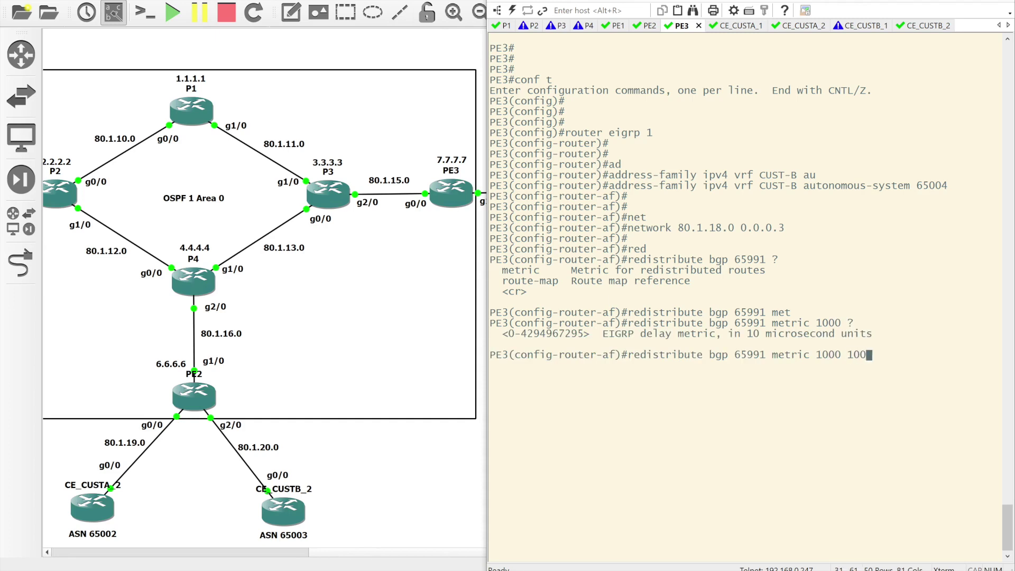
text(255 1 1500)
key(Return)
key(Return)
key(Return)
key(Return)
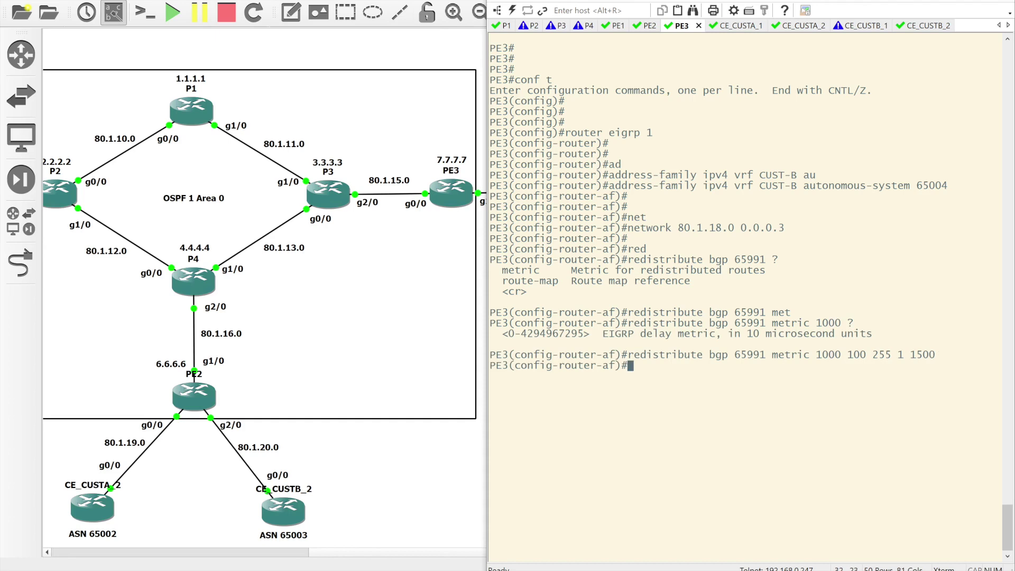
Step: Exit the address family and EIGRP configuration, then enter 'router bgp 65991'
text(exit)
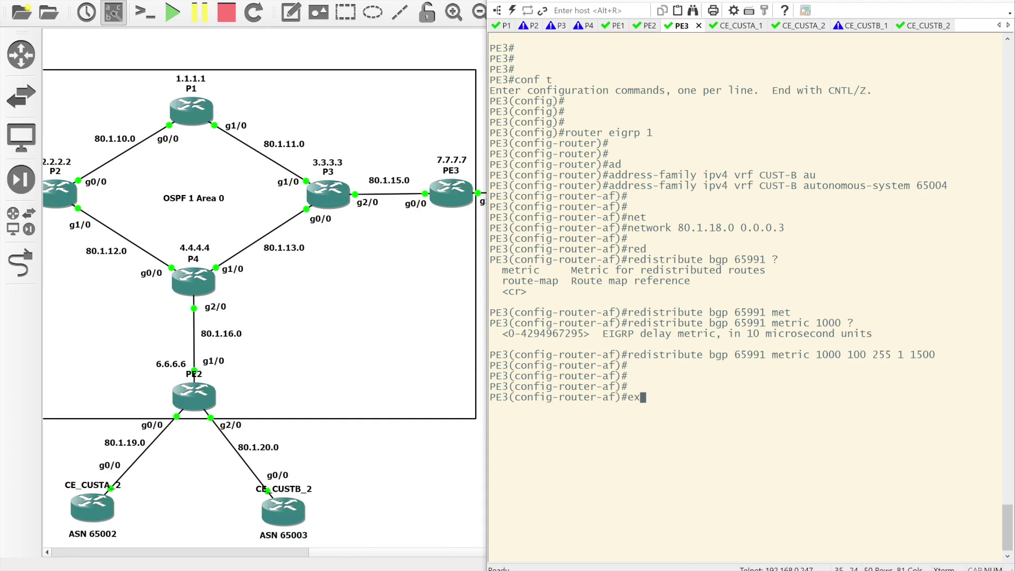
key(Return)
key(Return)
text(exit)
key(Return)
text(roiter)
key(BackSpace)
key(BackSpace)
key(BackSpace)
key(BackSpace)
key(BackSpace)
text(uter b)
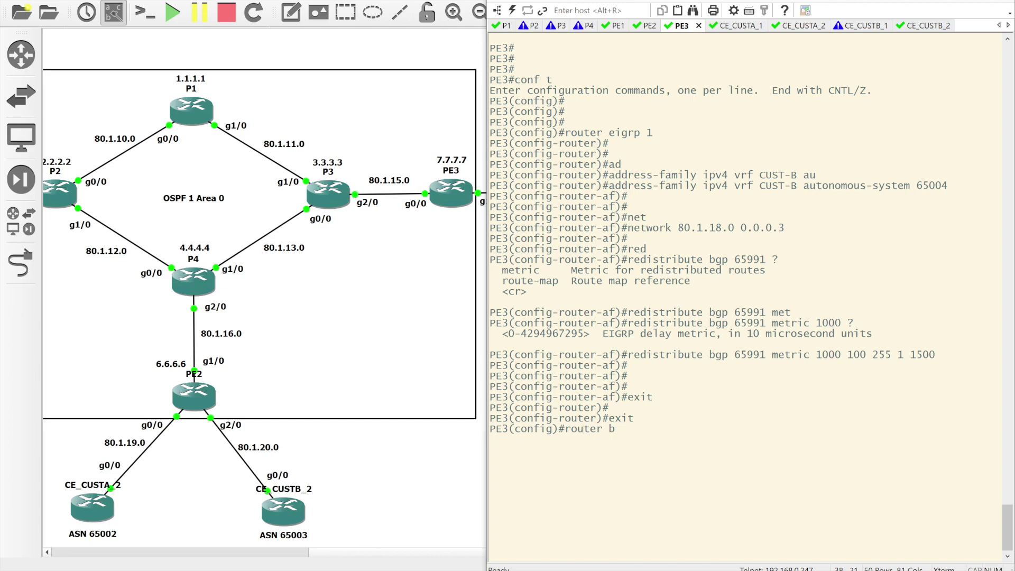
text(gp 65991)
Step: Enter BGP 65991's IPv4 address family for VRF CUST-B on PE3
key(Return)
key(Return)
key(Return)
text(ad)
key(Tab)
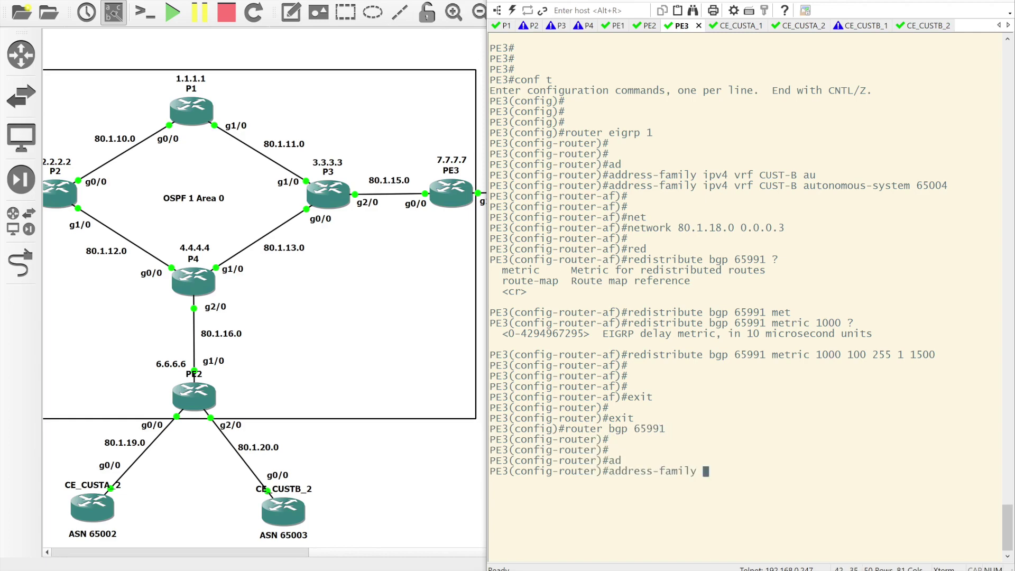
text(ipv4 vef)
text( rf CUST)
text(-B)
key(Return)
key(Return)
key(Return)
Step: Redistribute EIGRP 65004 into the CUST-B address family and exit configuration mode
text(red)
key(Tab)
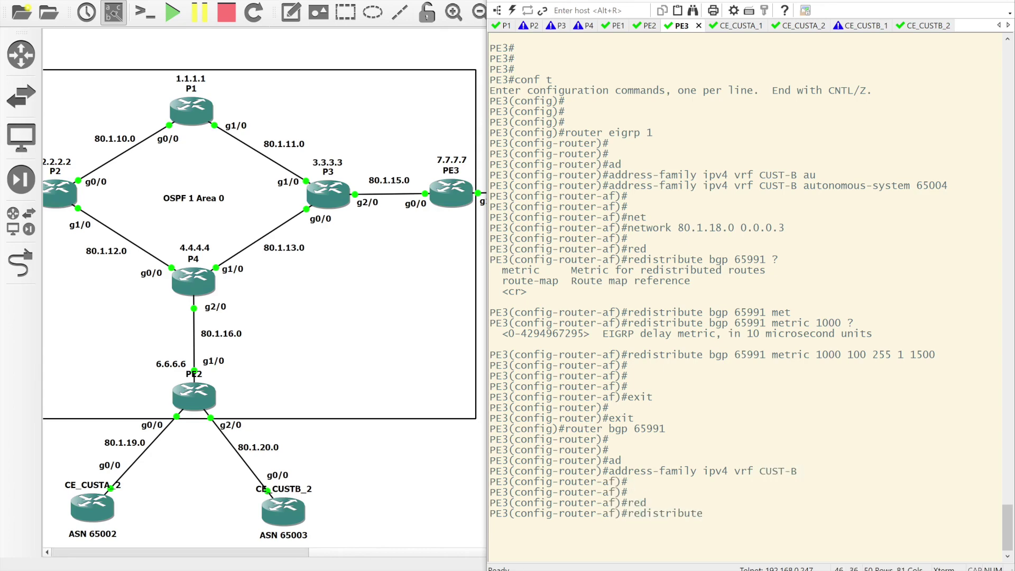
text(ei)
key(Tab)
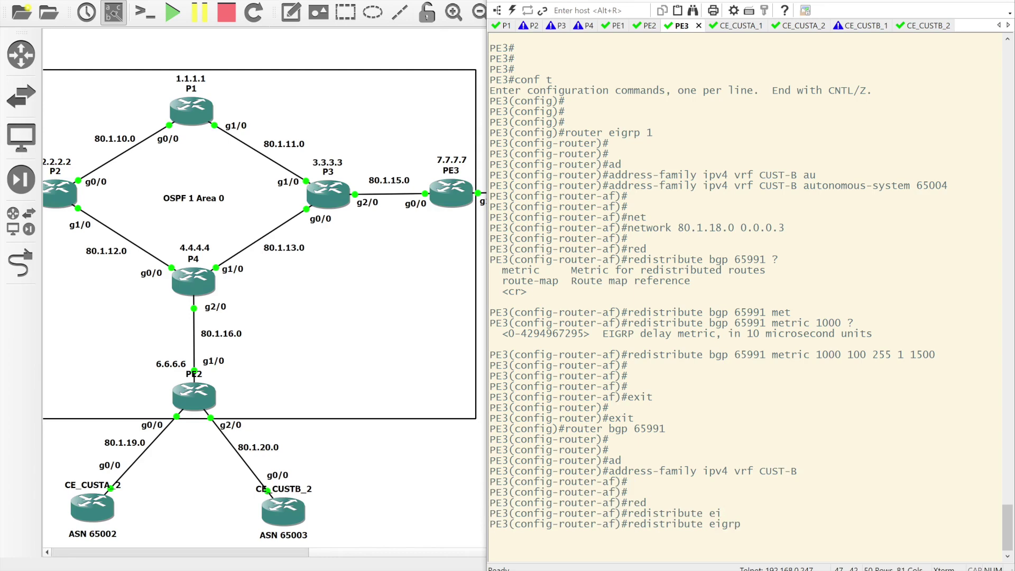
text(6500)
key(Return)
key(Return)
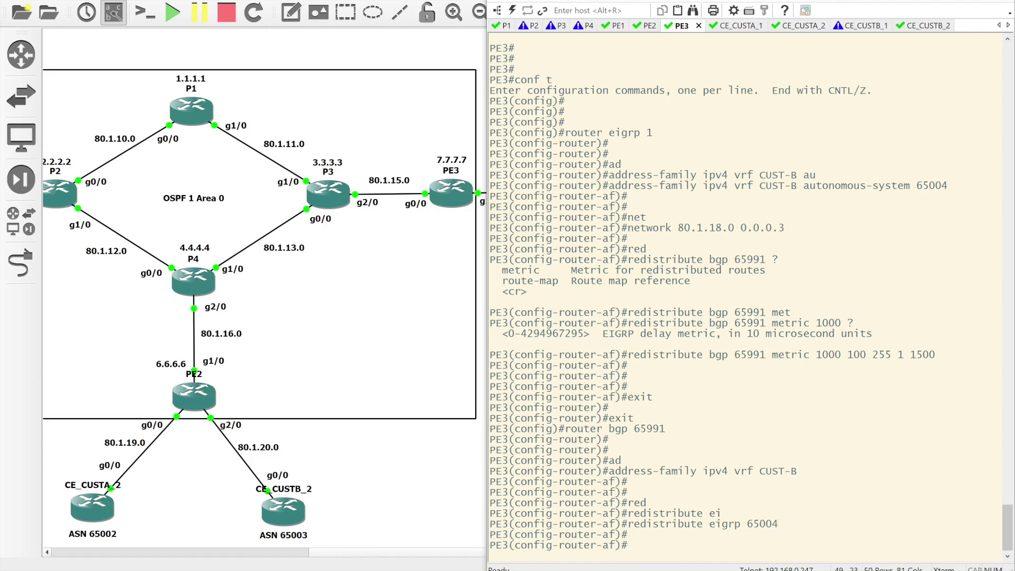
text(end)
key(Return)
key(Return)
key(Return)
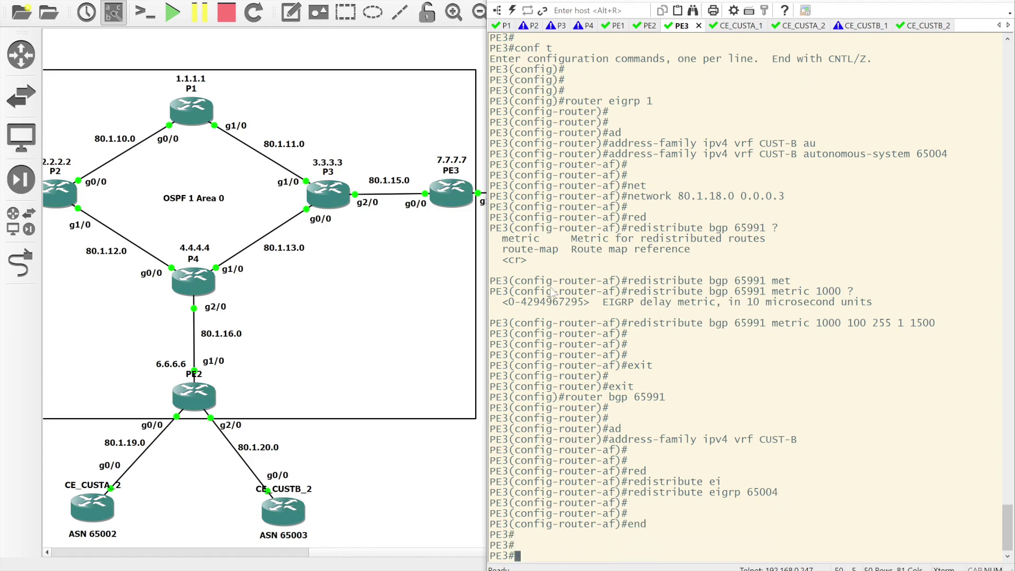
click(449, 464)
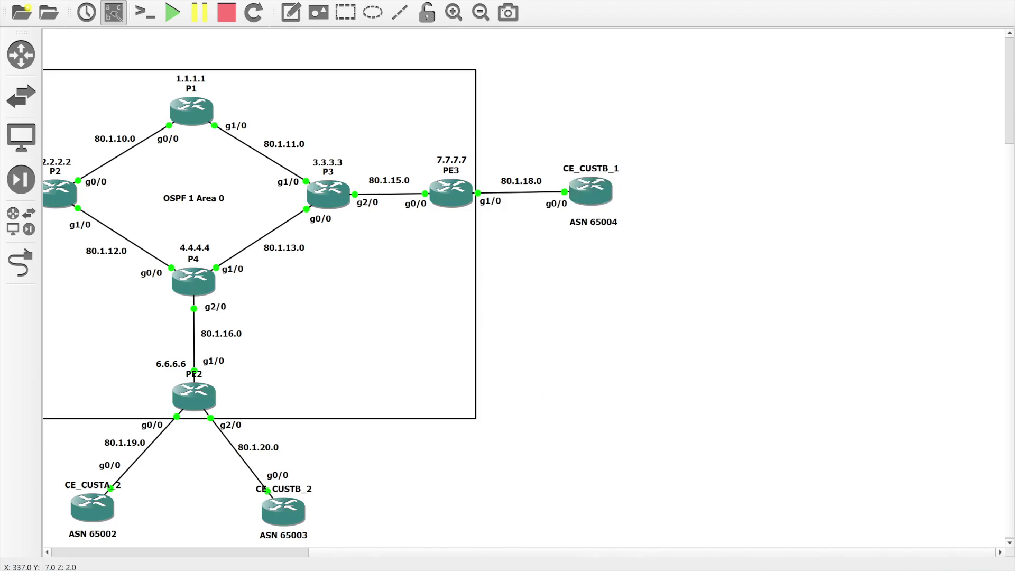
Step: Open CE_CUSTB_1's console and view its brief interface status
double_click(591, 190)
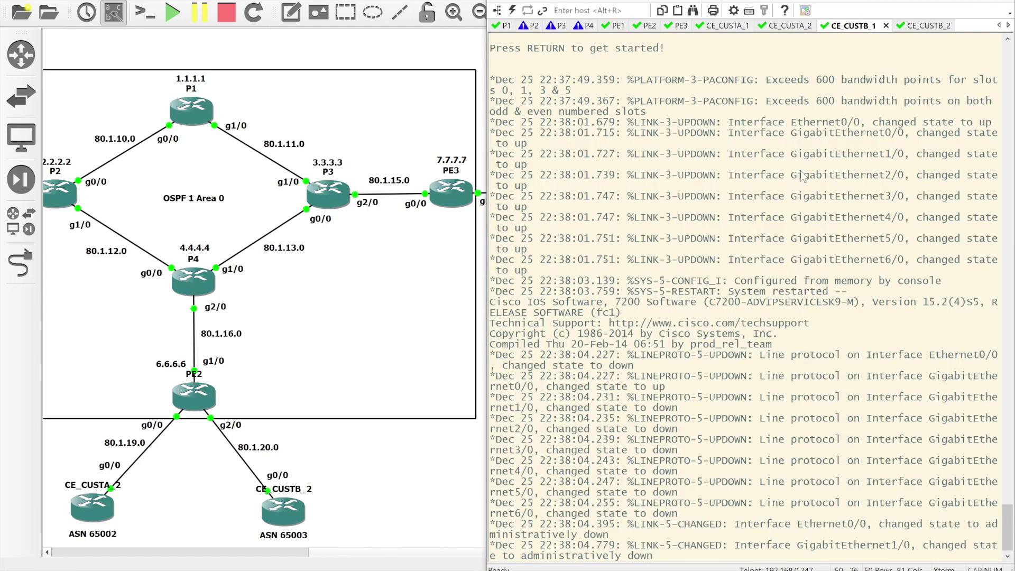
key(Return)
key(Return)
key(Return)
key(Return)
text(sh ip int br)
key(Return)
Step: Create Loopback0 on CE_CUSTB_1 with address 10.4.4.4 255.255.255.255
key(Return)
key(Return)
text(conf t)
key(Return)
key(Return)
text(int loop0)
key(Return)
key(Return)
key(Return)
text(ip add)
key(Tab)
text(10.4.4.4. 255.)
key(BackSpace)
key(BackSpace)
key(BackSpace)
key(BackSpace)
key(BackSpace)
key(BackSpace)
text(255.255.255.255)
key(Return)
key(Return)
key(Return)
text(exit)
key(Return)
key(Return)
Step: Start EIGRP 65004 and advertise the 80.1.18.0 0.0.0.3 link
text(router eigrp )
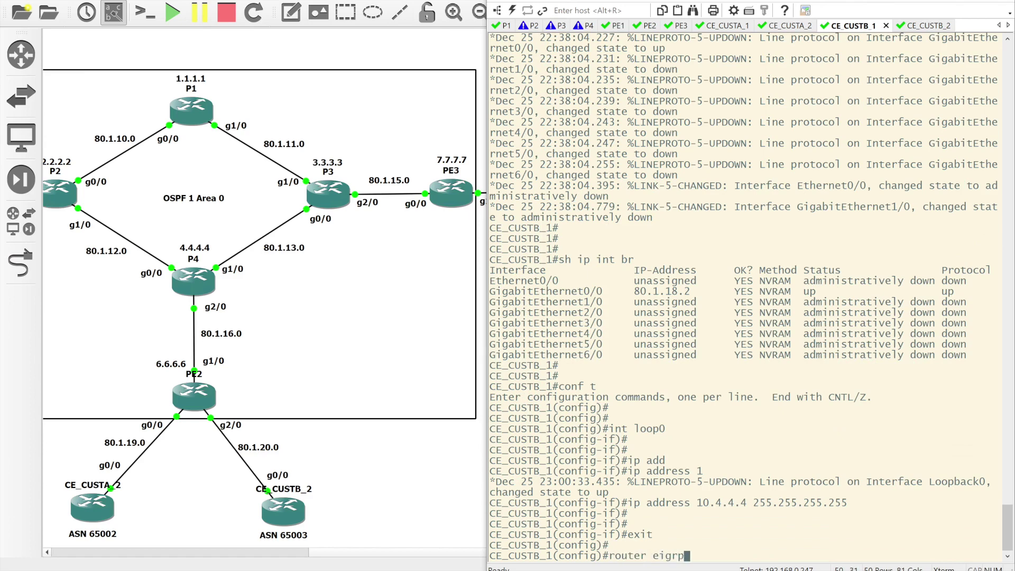
text(65004)
key(Return)
key(Return)
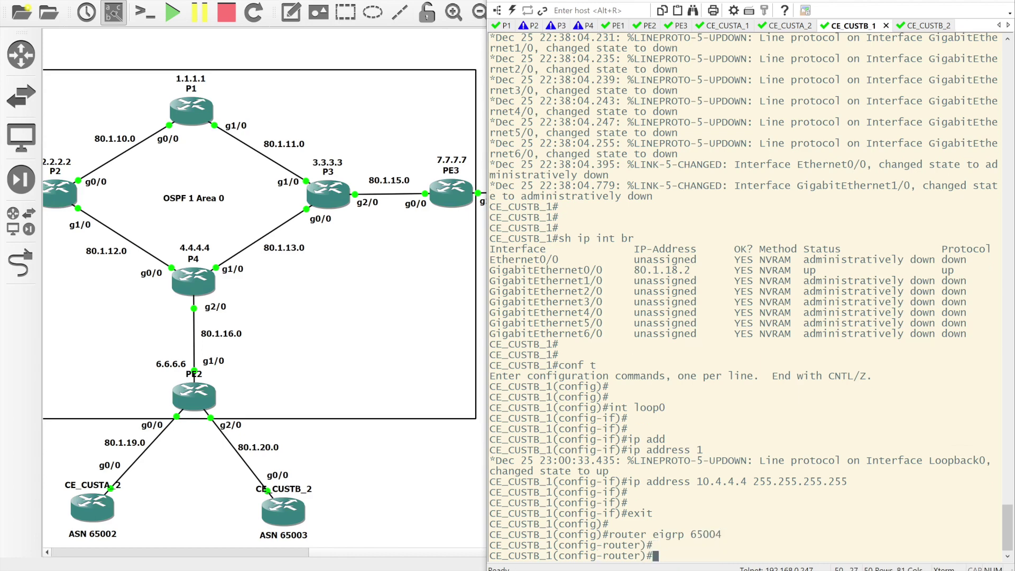
text(net)
key(Tab)
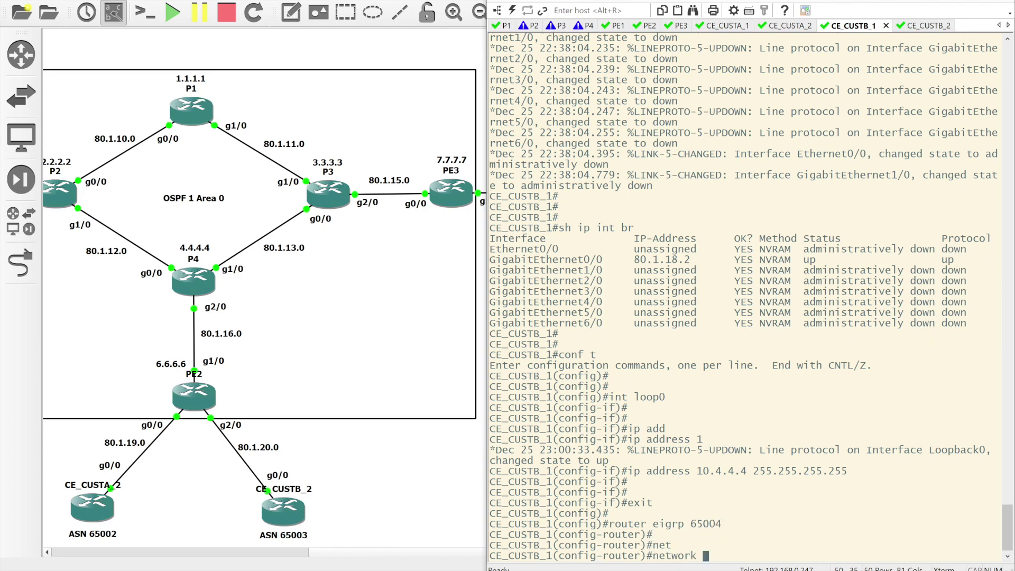
text(80.1.18.0 0.0.0.3)
key(Return)
key(Return)
Step: Advertise the 10.4.4.4 0.0.0.0 loopback in EIGRP and leave configuration mode
text(nfig-router)#)
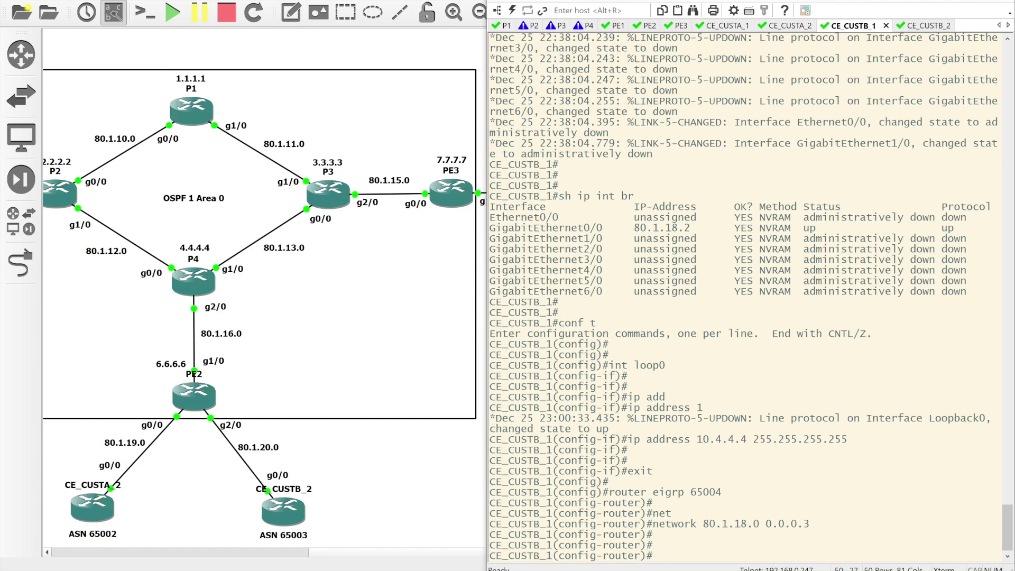
text(et)
key(Tab)
text(8)
key(BackSpace)
text(10.4.4.4. 0)
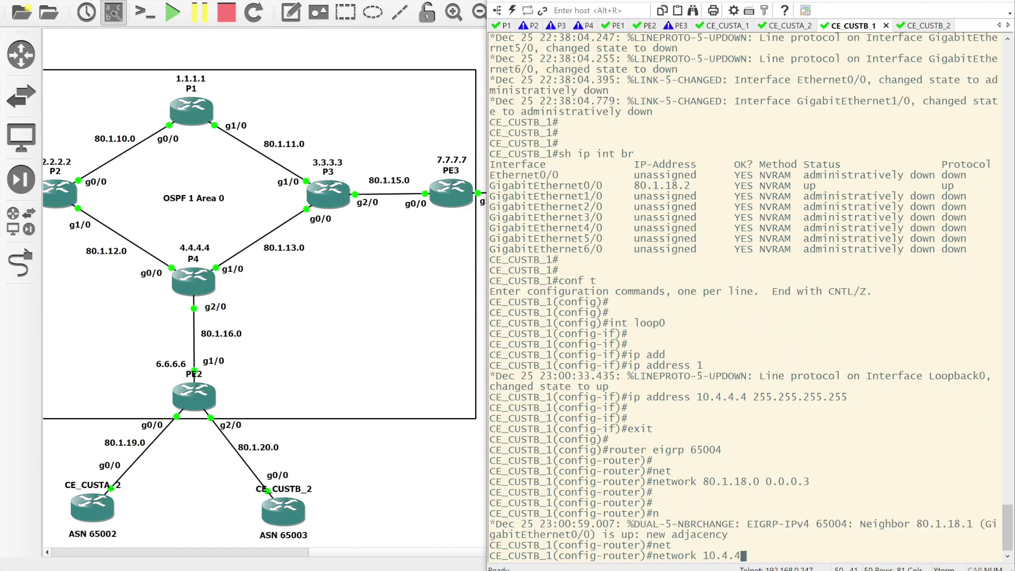
key(BackSpace)
key(BackSpace)
key(BackSpace)
text(0.0.0.0)
key(Return)
key(Return)
key(Return)
key(Return)
text(end)
key(Return)
key(Return)
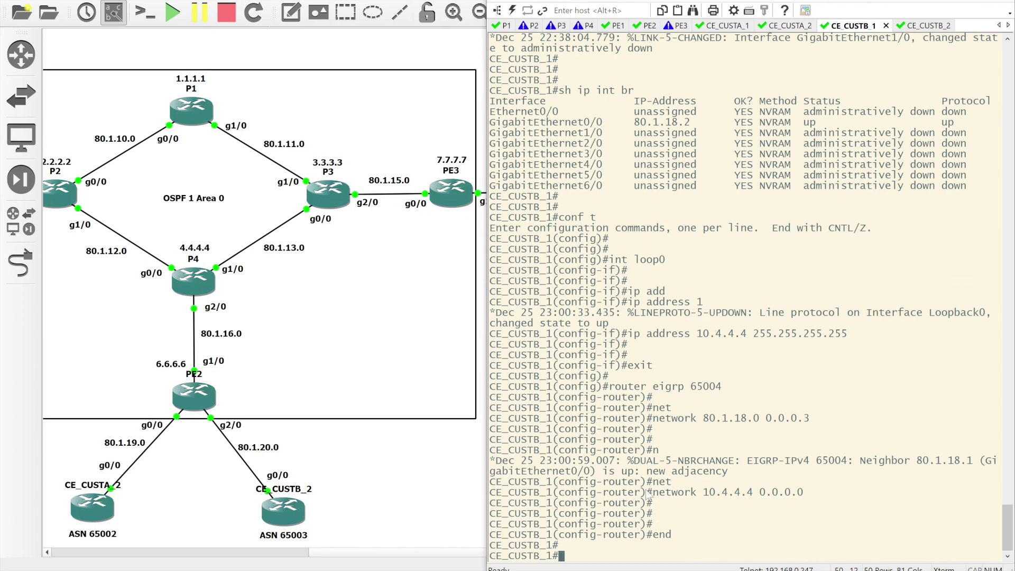
drag(626, 450, 735, 450)
click(735, 444)
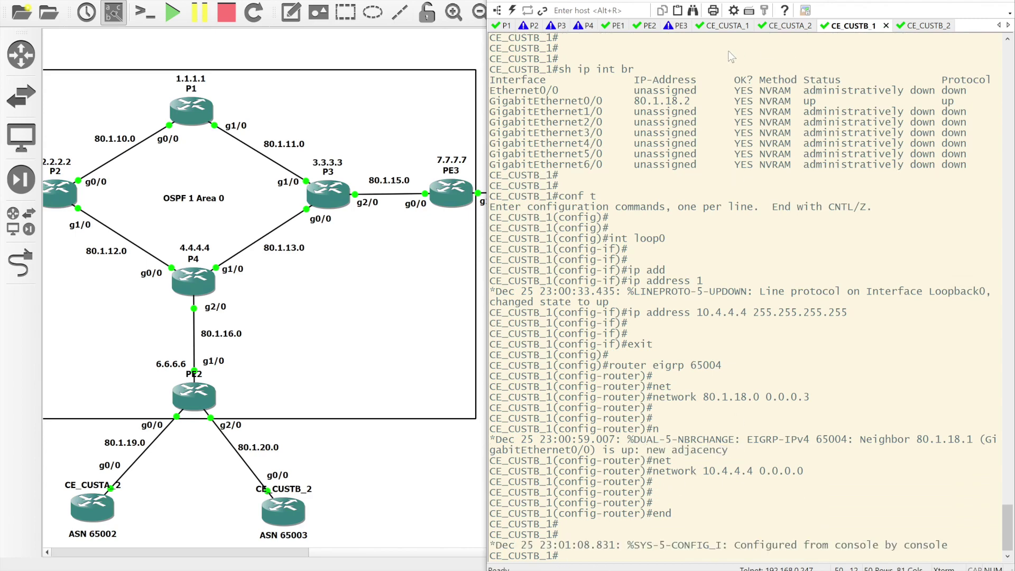
Step: On PE3, note the new EIGRP adjacency and list the BGP VPNv4 unicast table
click(678, 26)
drag(608, 535, 786, 553)
click(783, 547)
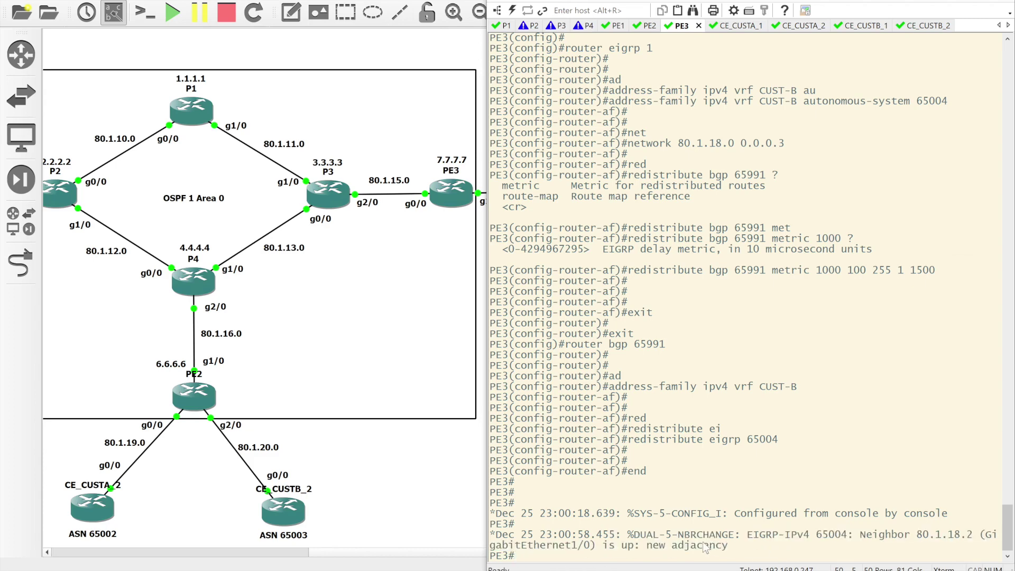
key(Return)
key(Return)
key(Return)
text(sh bgp)
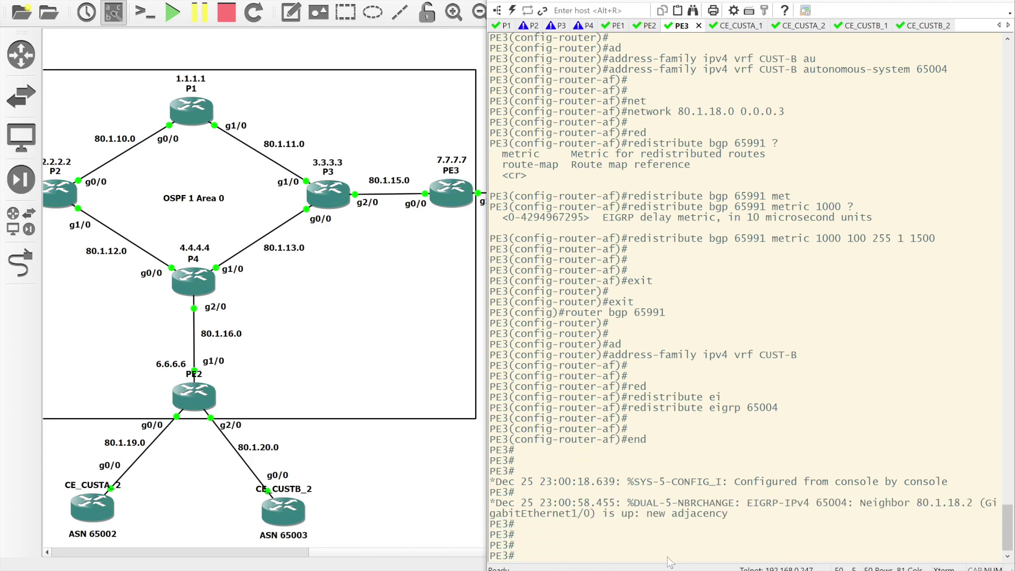
text( vp)
key(Tab)
text(4 uni)
key(Tab)
text(all)
key(Return)
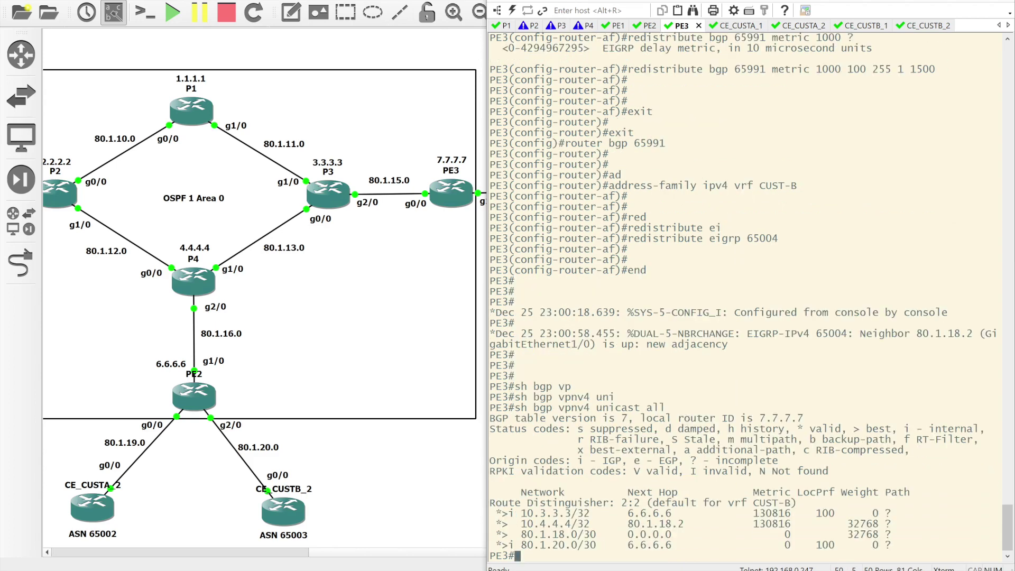
Step: Check the CUST-B routes 10.3.3.3/32 and 10.4.4.4/32, then go back to CE_CUSTB_1's console
drag(494, 513, 902, 556)
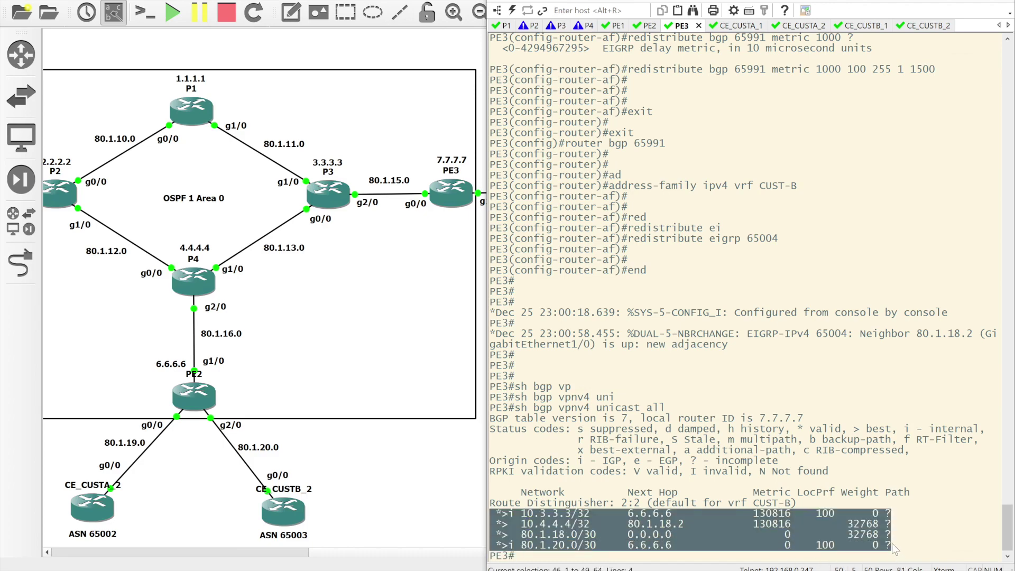
drag(754, 503, 788, 506)
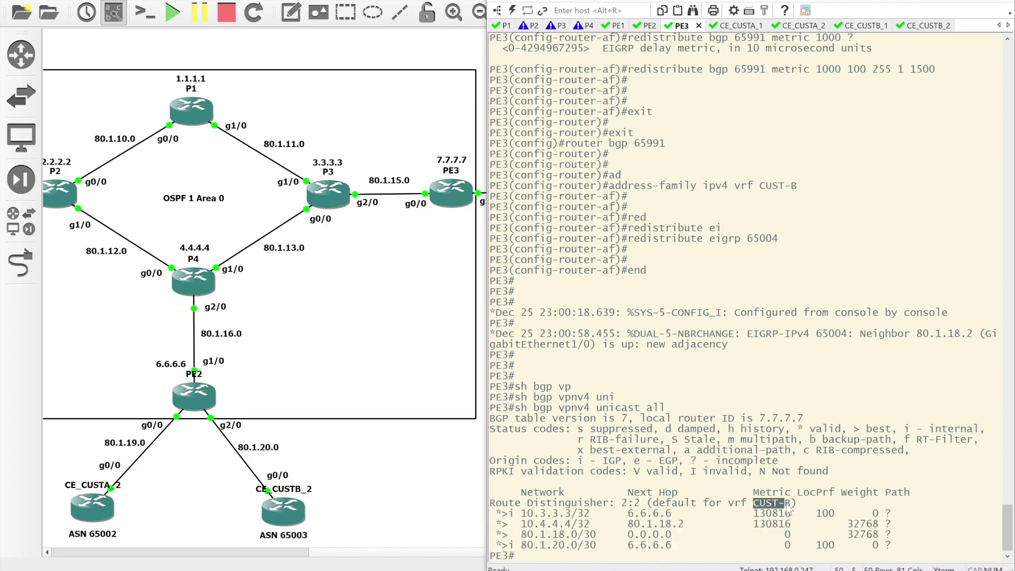
click(709, 245)
click(870, 26)
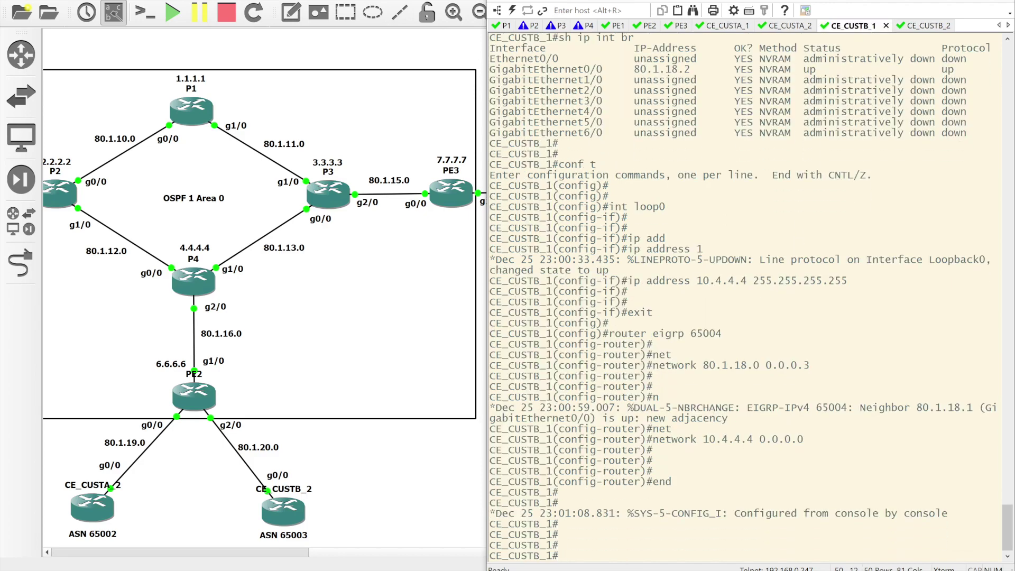
Step: Display CE_CUSTB_1's routing table, highlighting D EX routes 10.3.3.3/32 and 80.1.20.0/30 via 80.1.18.1
key(Return)
text(sh ip inr)
key(BackSpace)
key(BackSpace)
key(BackSpace)
text(ro)
key(Tab)
key(Return)
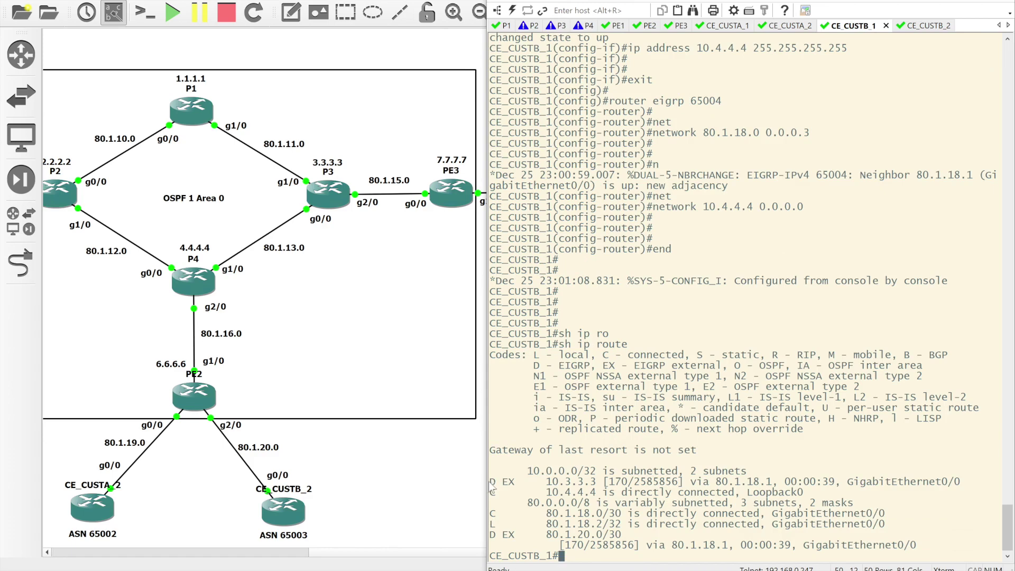
drag(491, 482, 964, 483)
drag(493, 540, 924, 544)
click(924, 544)
click(923, 27)
Step: Display CE_CUSTB_2's routing table, highlighting external routes 10.4.4.4/32 and 80.1.18.0/30 via 80.1.20.1
key(Return)
key(Return)
key(Return)
text(s)
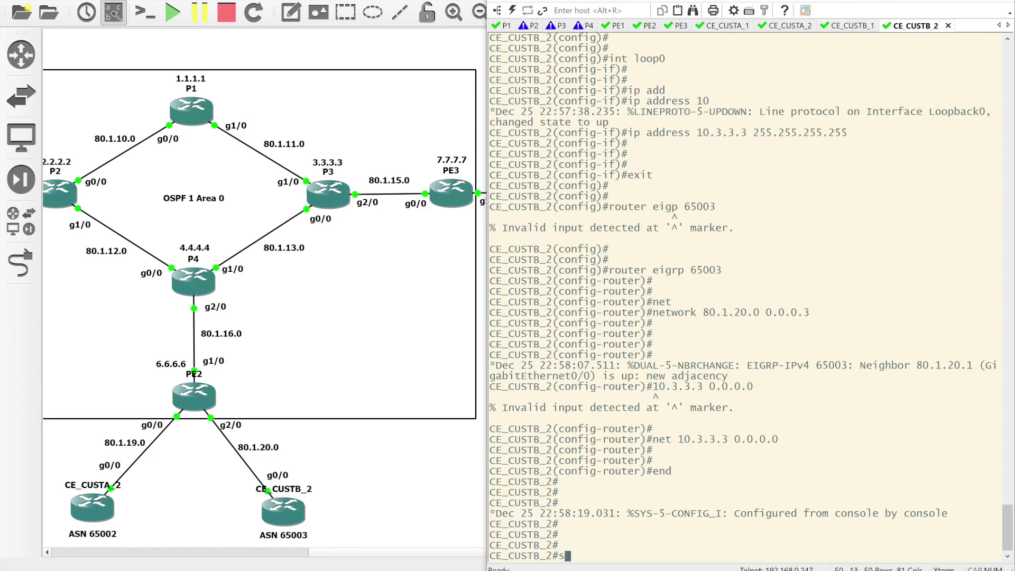
text(h ip in)
key(BackSpace)
text(ro)
key(Tab)
key(Return)
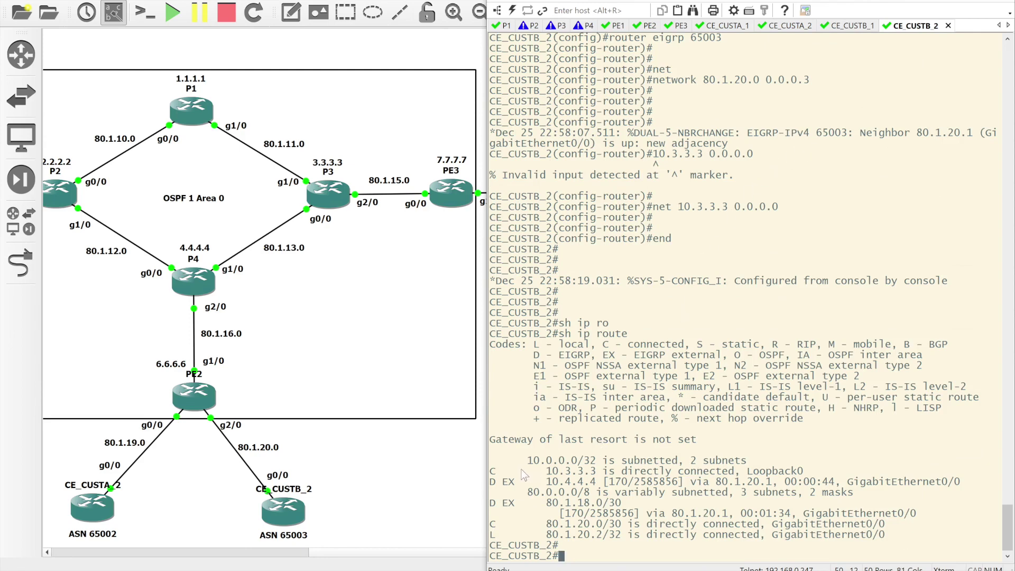
drag(494, 480, 961, 481)
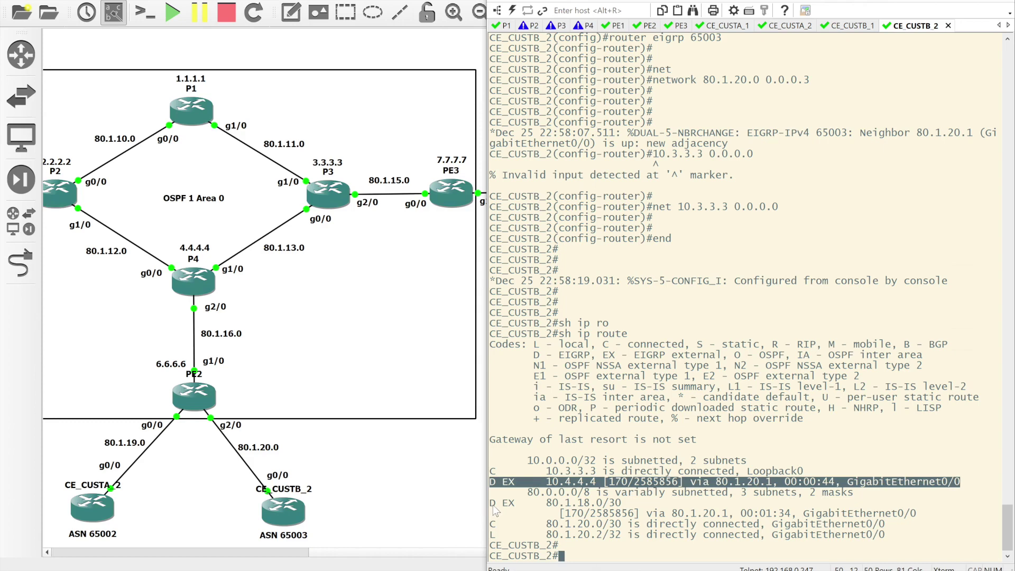
drag(491, 502, 870, 515)
click(870, 516)
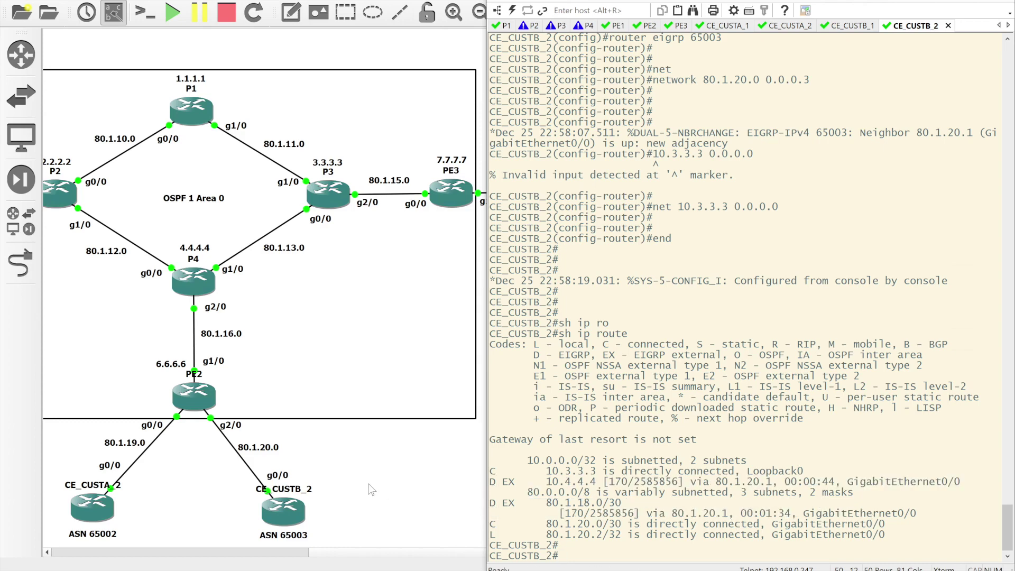
Step: Enter 'ping 10.4.4.4' at CE_CUSTB_2's prompt
text(ping)
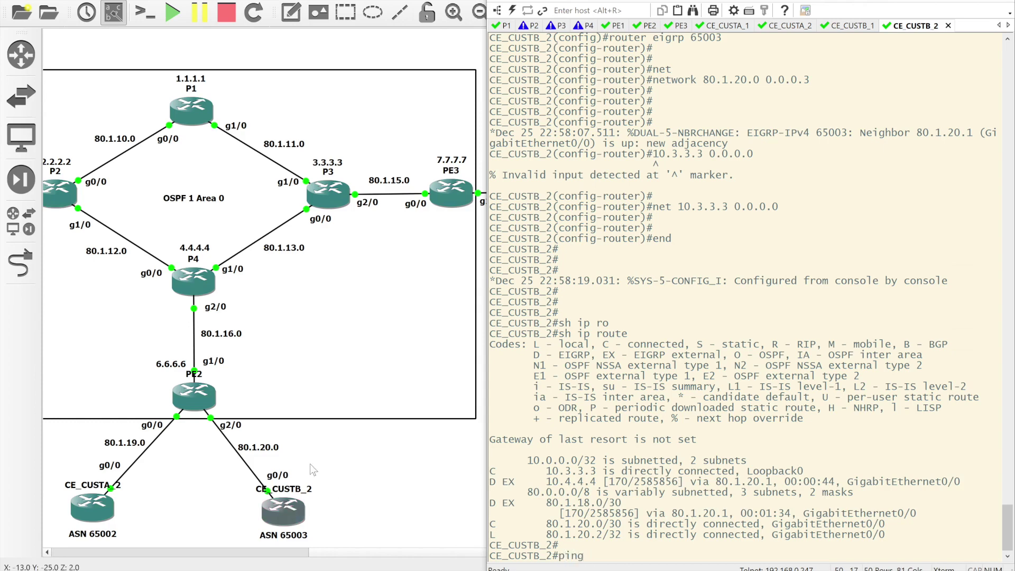
click(406, 472)
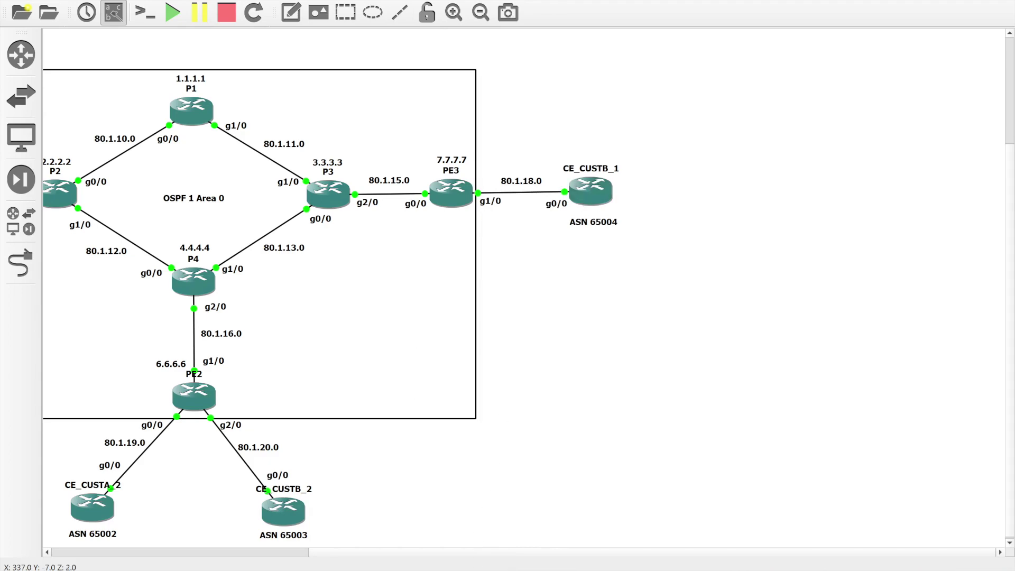
key(alt+Tab)
text(10.4.4.4)
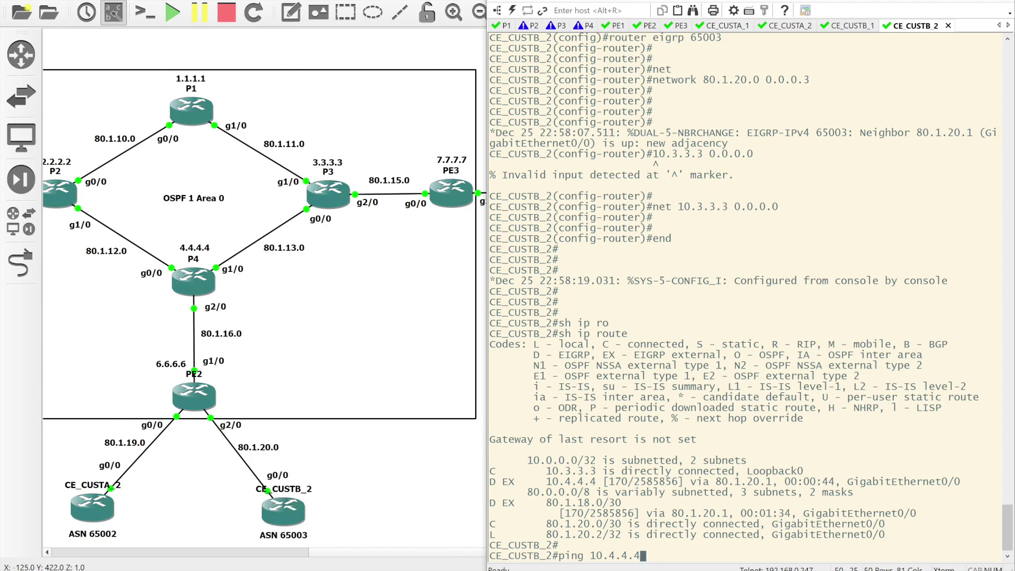
Step: Ping 10.4.4.4 from CE_CUSTB_2, then traceroute to the same address
key(Return)
text(re)
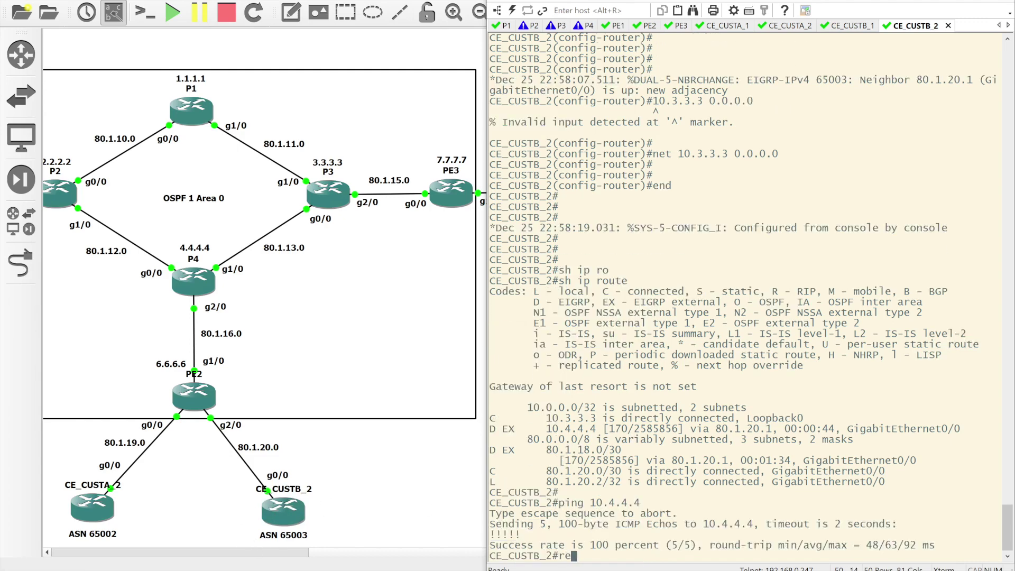
text(tr)
key(Tab)
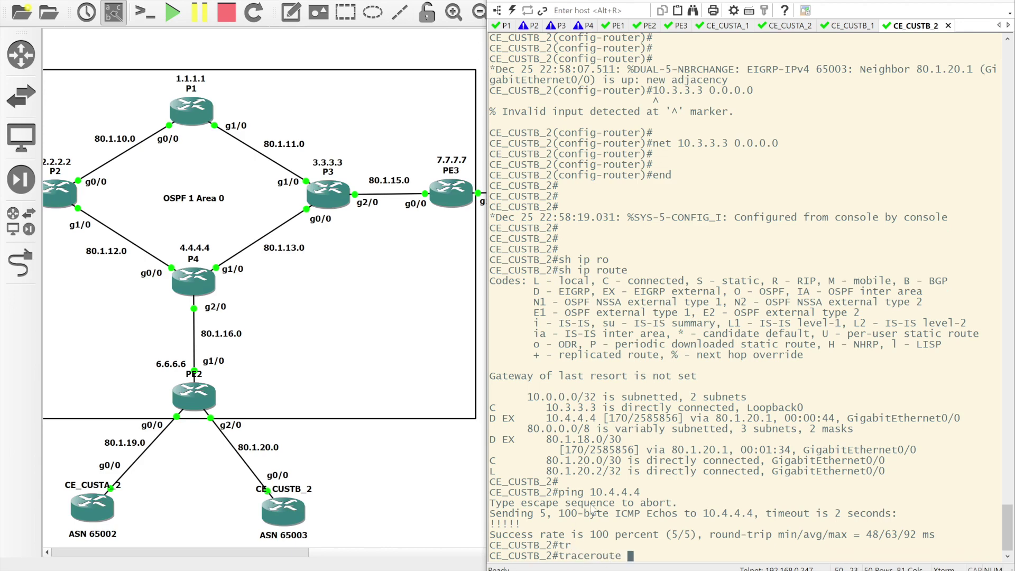
drag(584, 493, 642, 496)
right_click(644, 499)
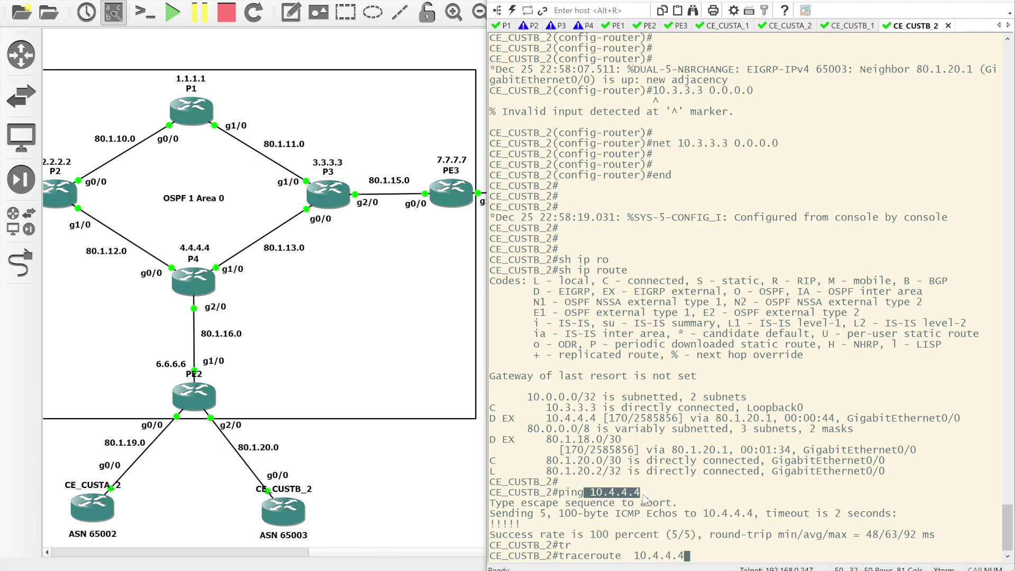
key(Return)
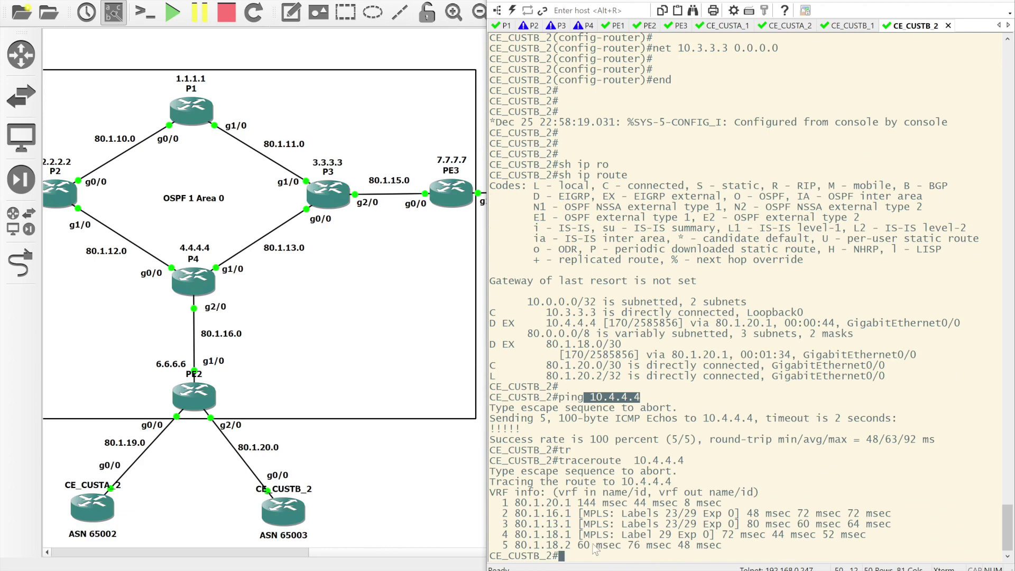
Step: Highlight the MPLS labels on traceroute hop 2, then bring up P1's console
drag(579, 513, 734, 518)
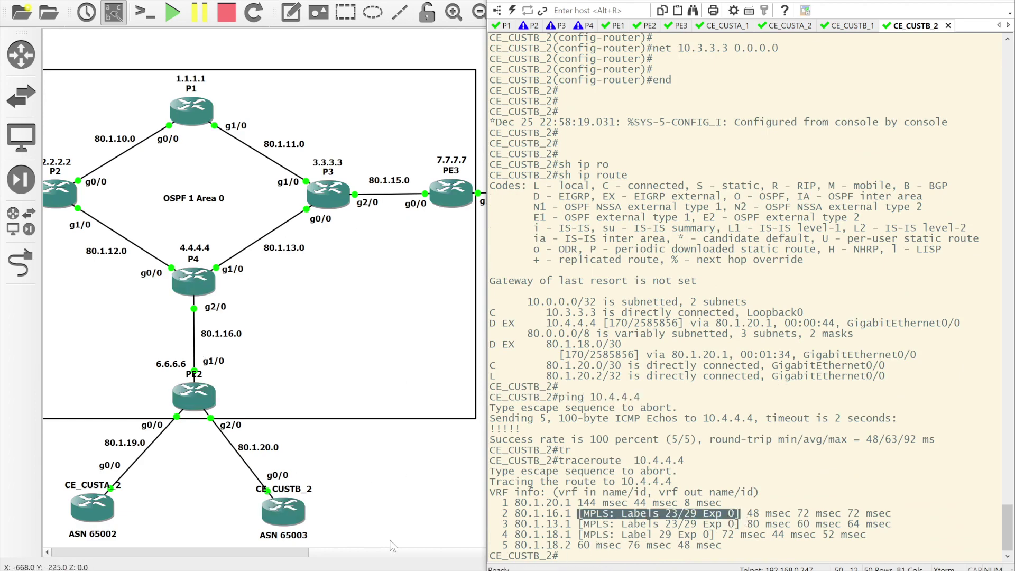
click(659, 522)
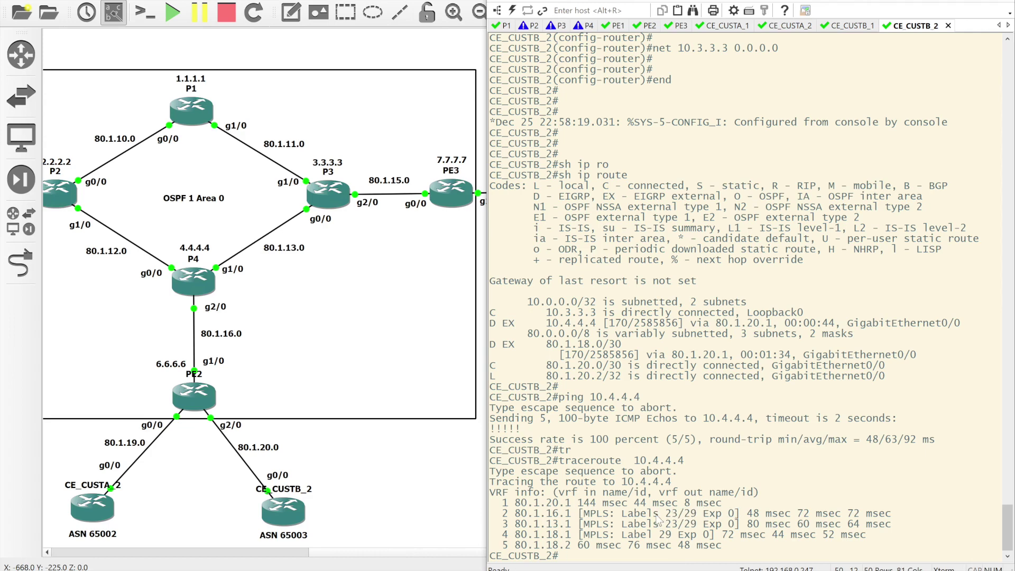
click(454, 510)
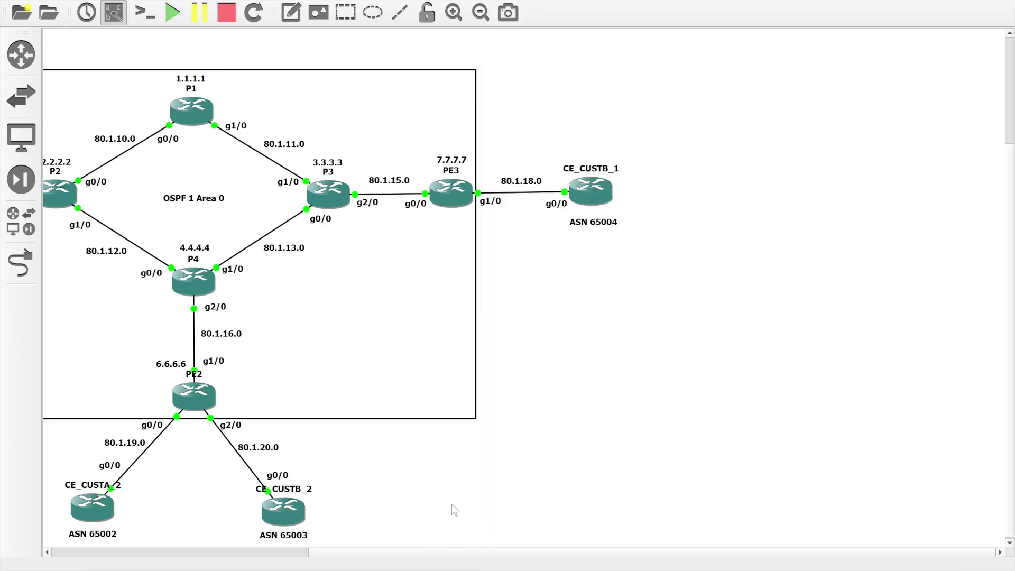
click(471, 521)
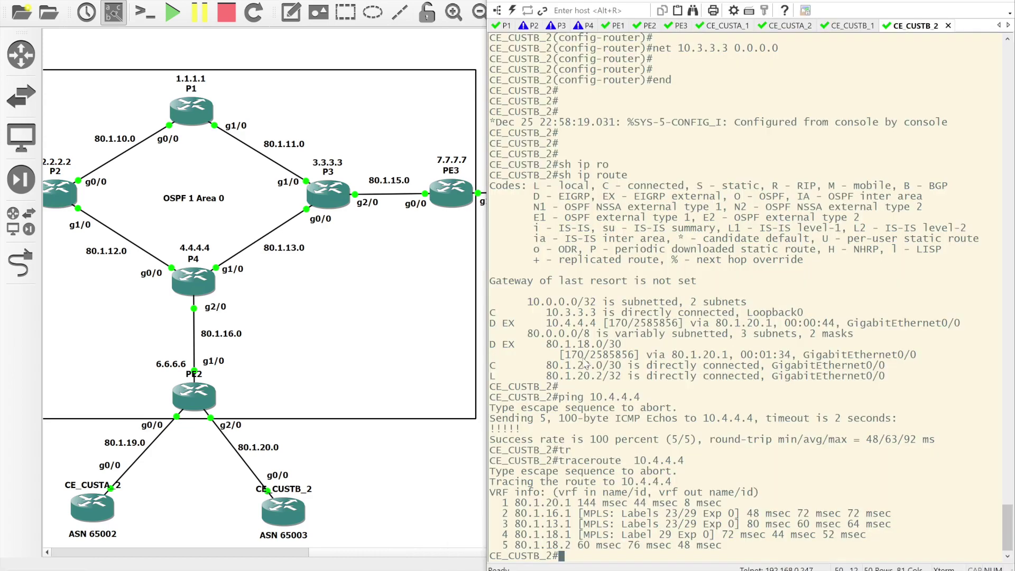
click(506, 27)
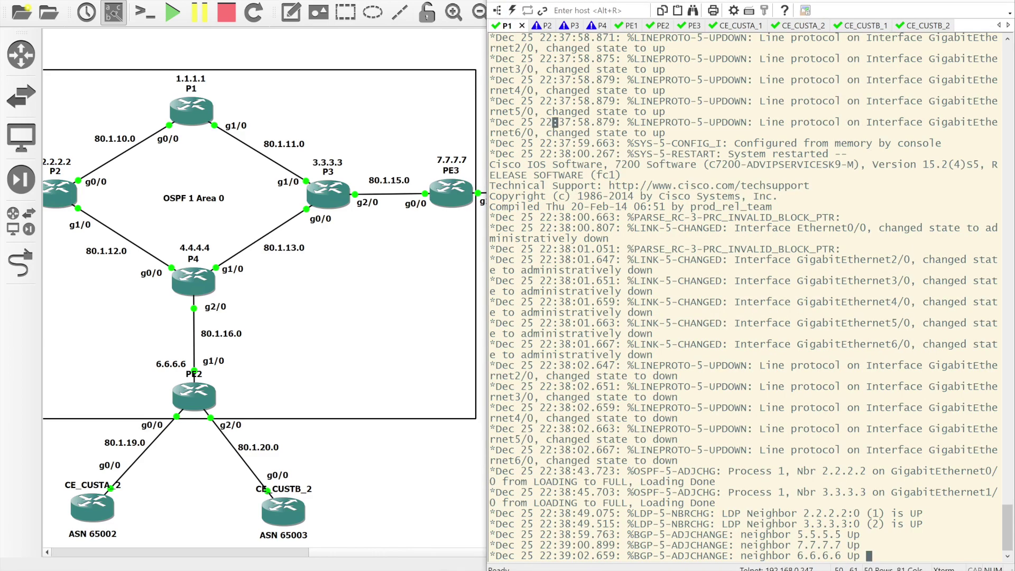
Step: Run 'show bgp vpnv4 unicast all' on P1
key(Return)
key(Return)
key(Return)
key(Return)
key(Return)
key(Return)
text(sh )
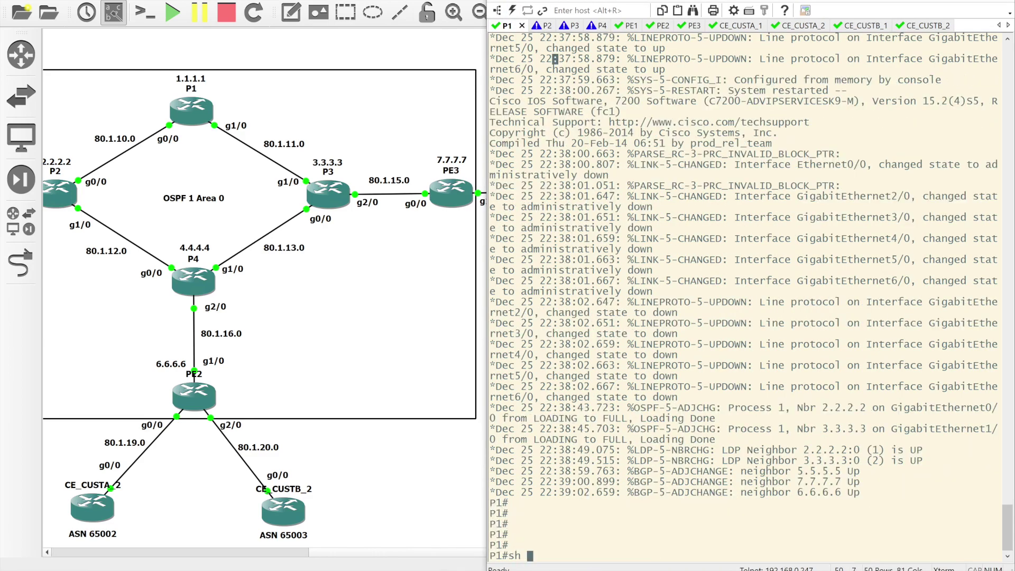
text(bgp vp)
key(Tab)
text(uni)
key(Tab)
text(all)
key(Return)
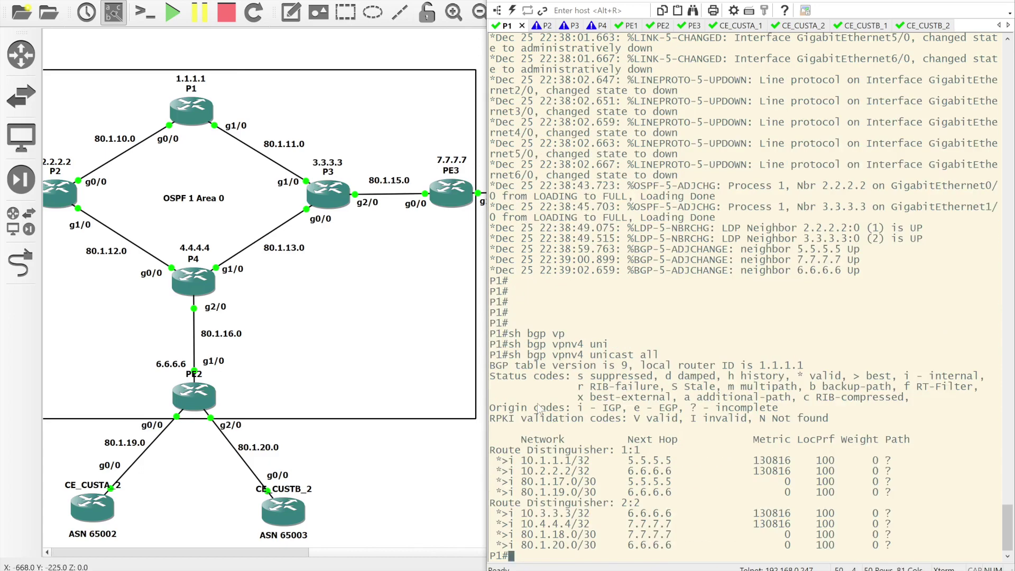
Step: Highlight the Route Distinguisher 1:1 and 2:2 entries, then return to the topology map
drag(491, 450, 899, 551)
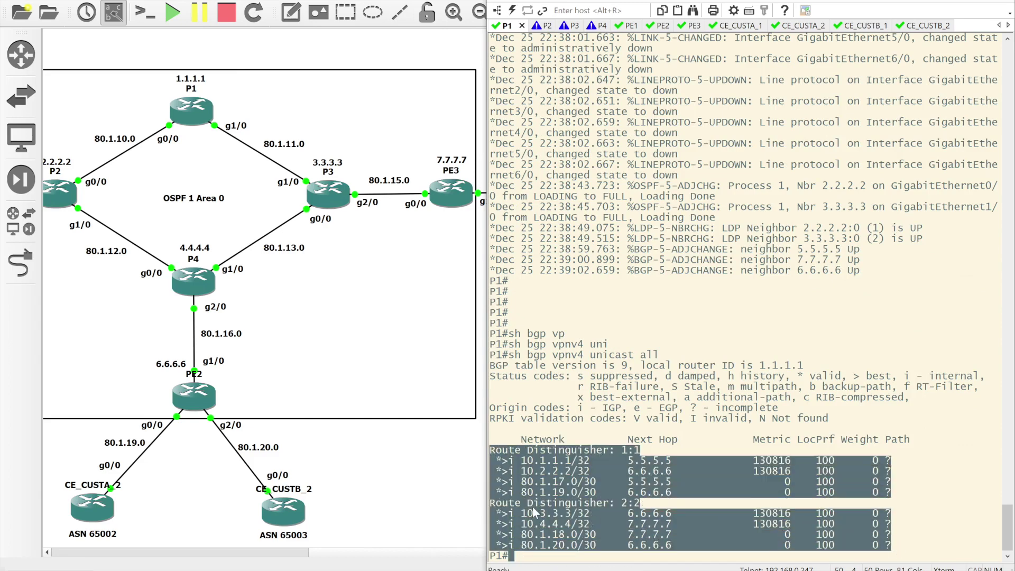
drag(492, 505, 656, 507)
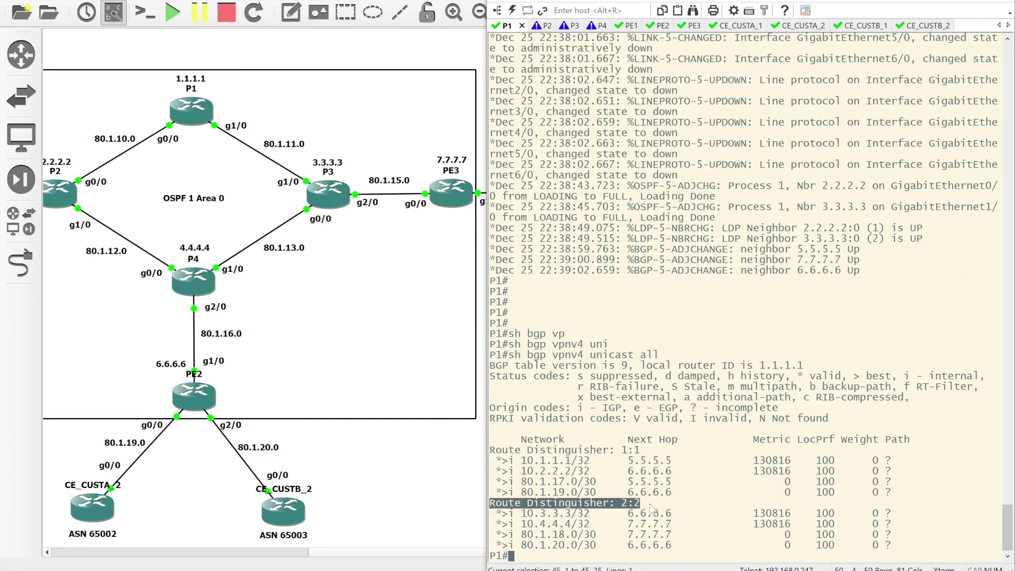
drag(493, 454, 642, 454)
click(709, 456)
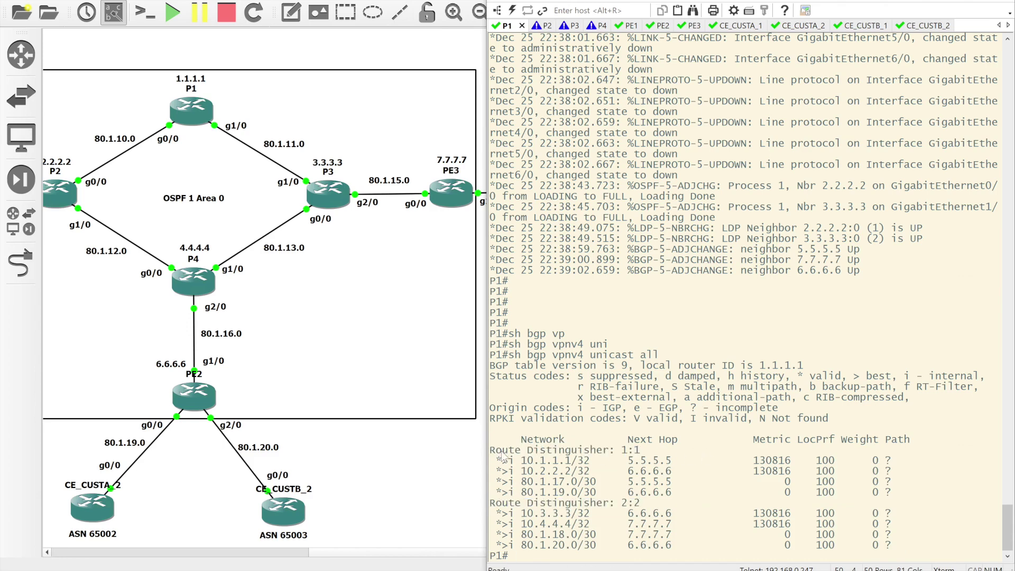
drag(492, 454, 654, 455)
click(561, 453)
drag(492, 455, 672, 456)
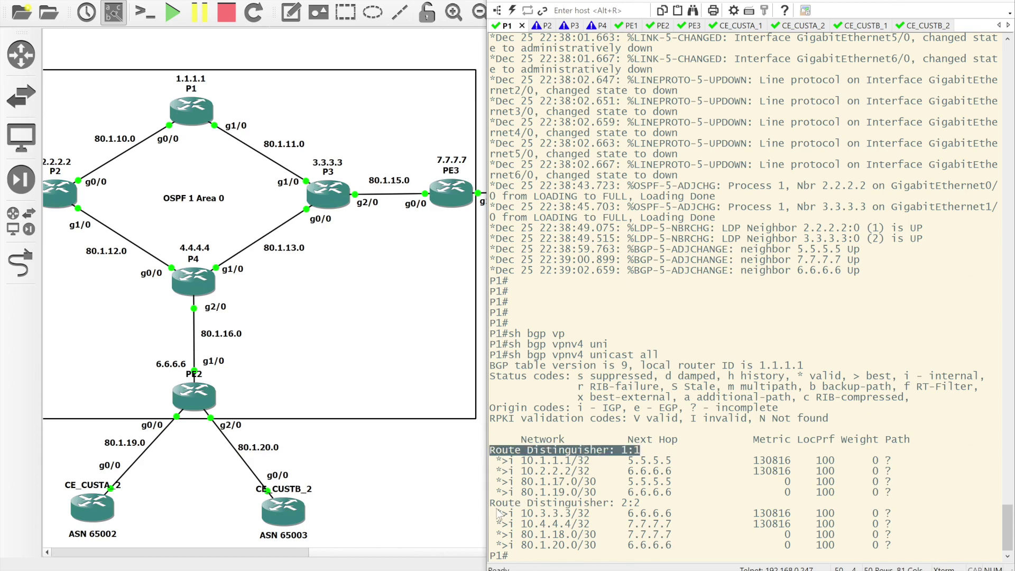
drag(497, 508, 622, 509)
click(629, 510)
drag(622, 450, 685, 454)
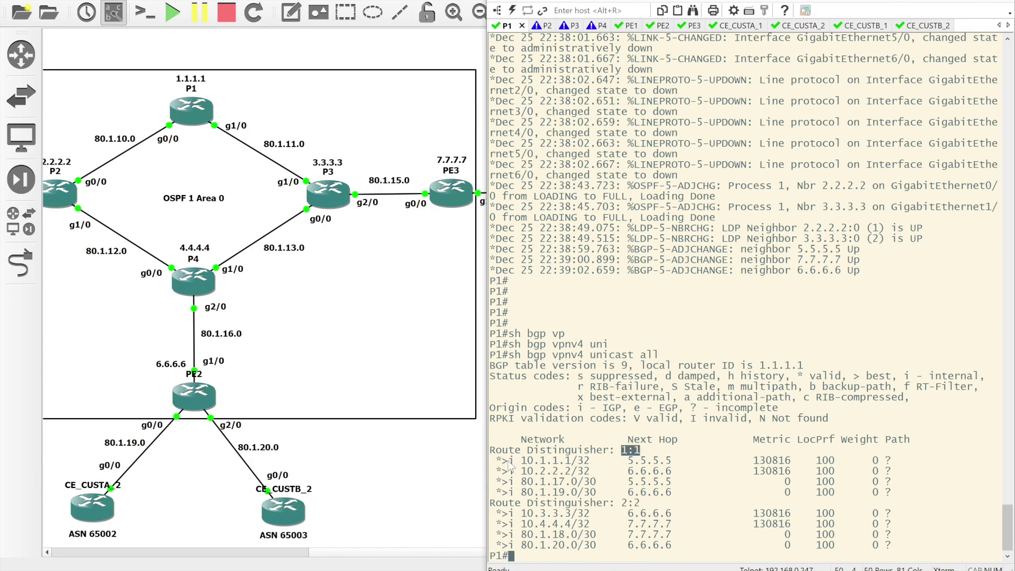
click(475, 465)
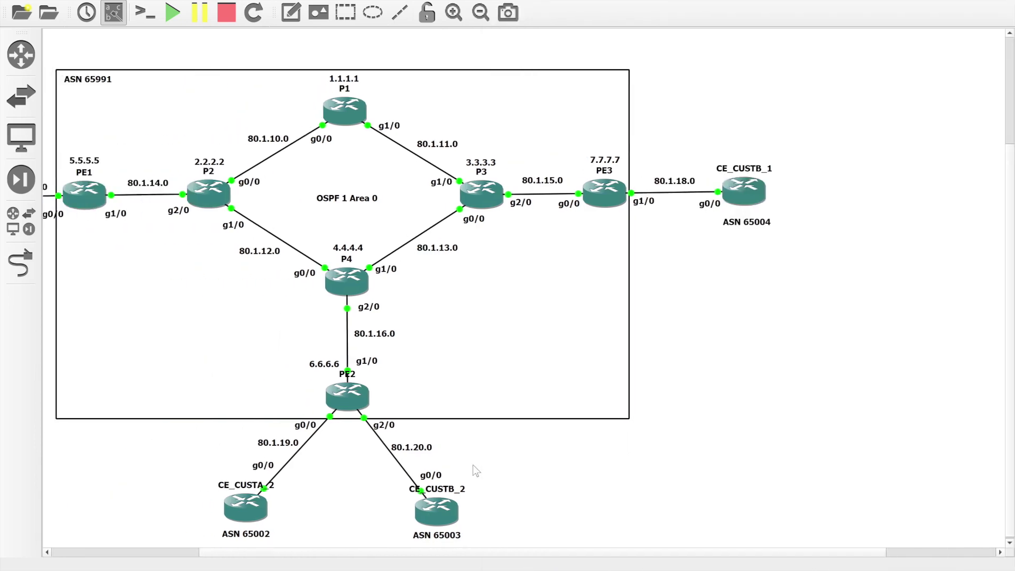